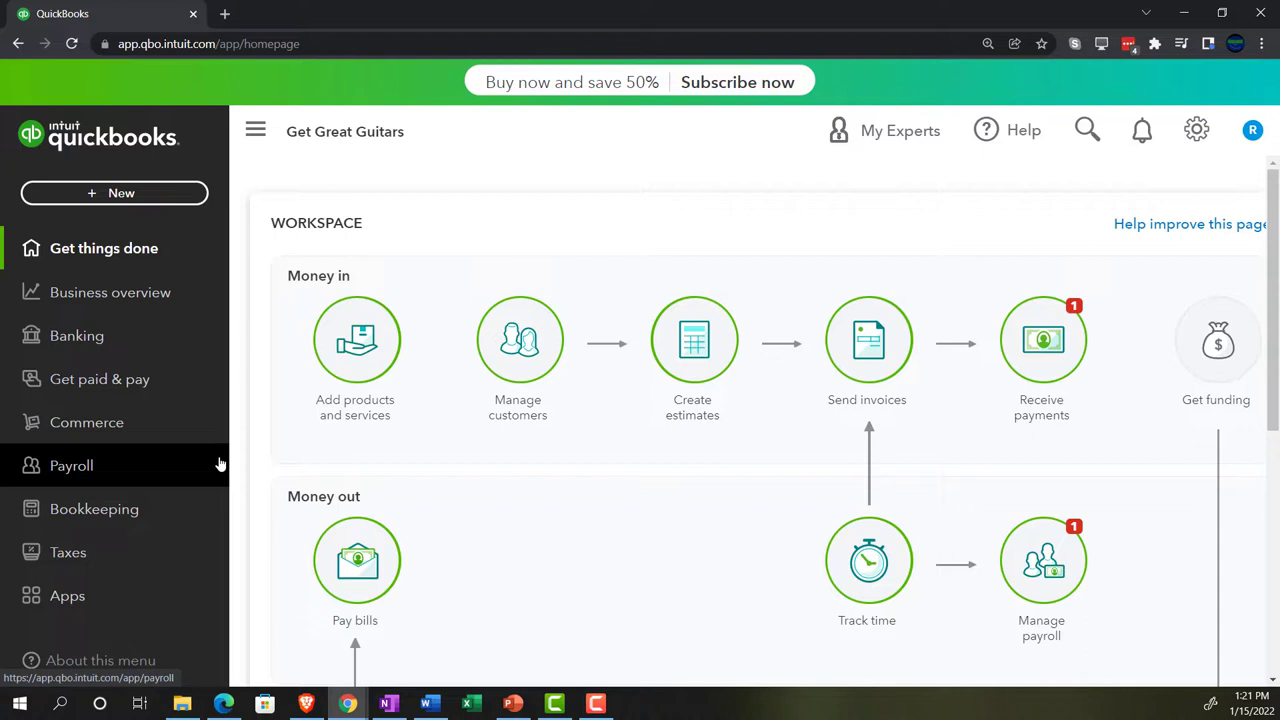
Switch to Microsoft Edge with the sample company file and duplicate its QuickBooks homepage tab twice.
click(228, 703)
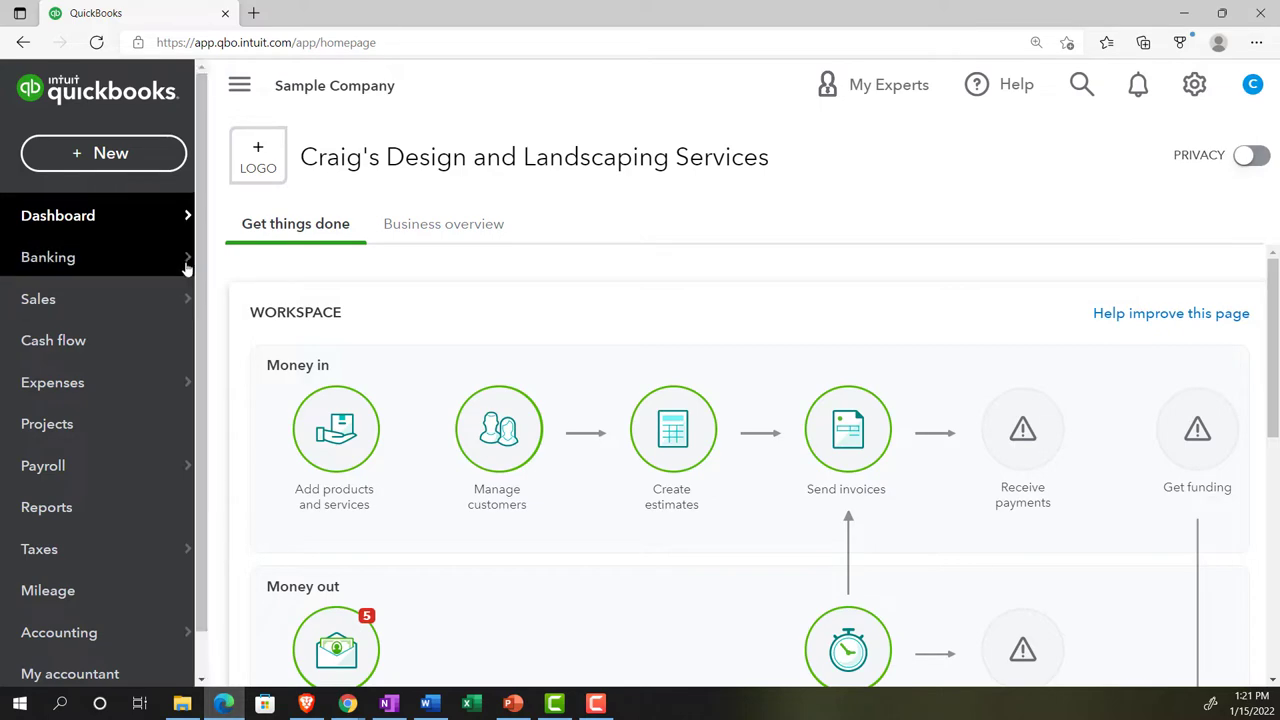
right_click(162, 20)
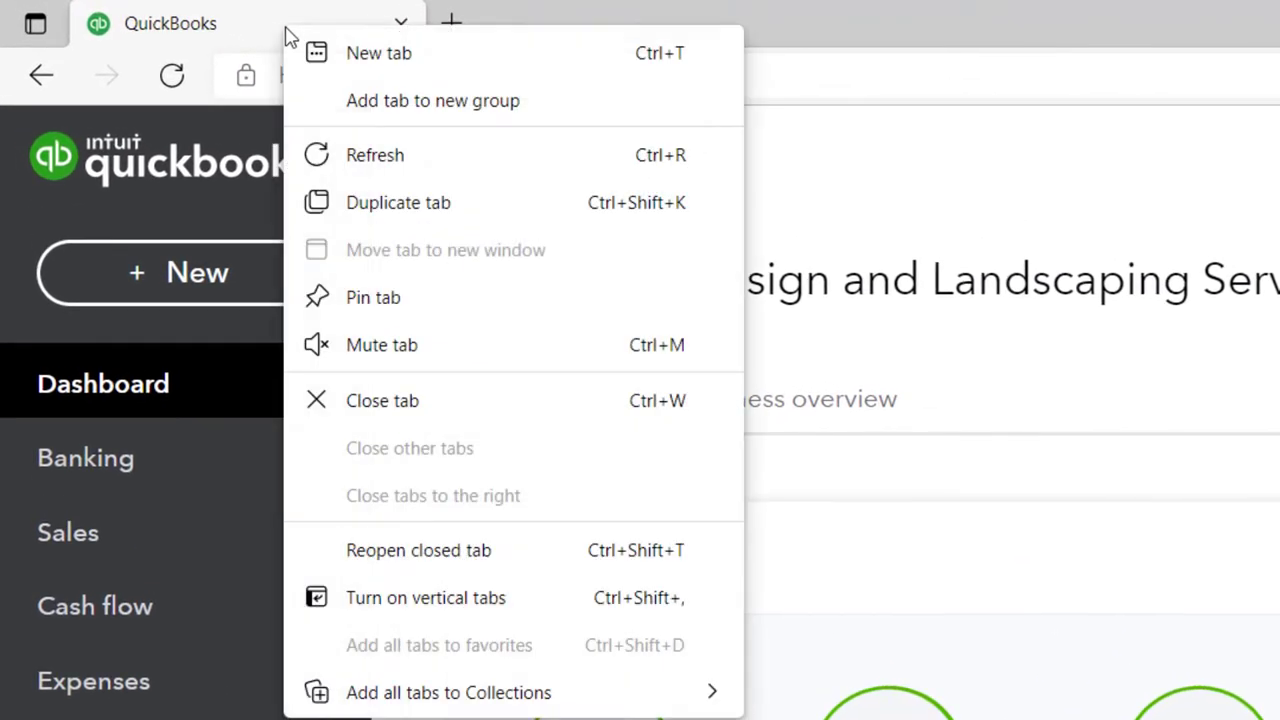
click(343, 198)
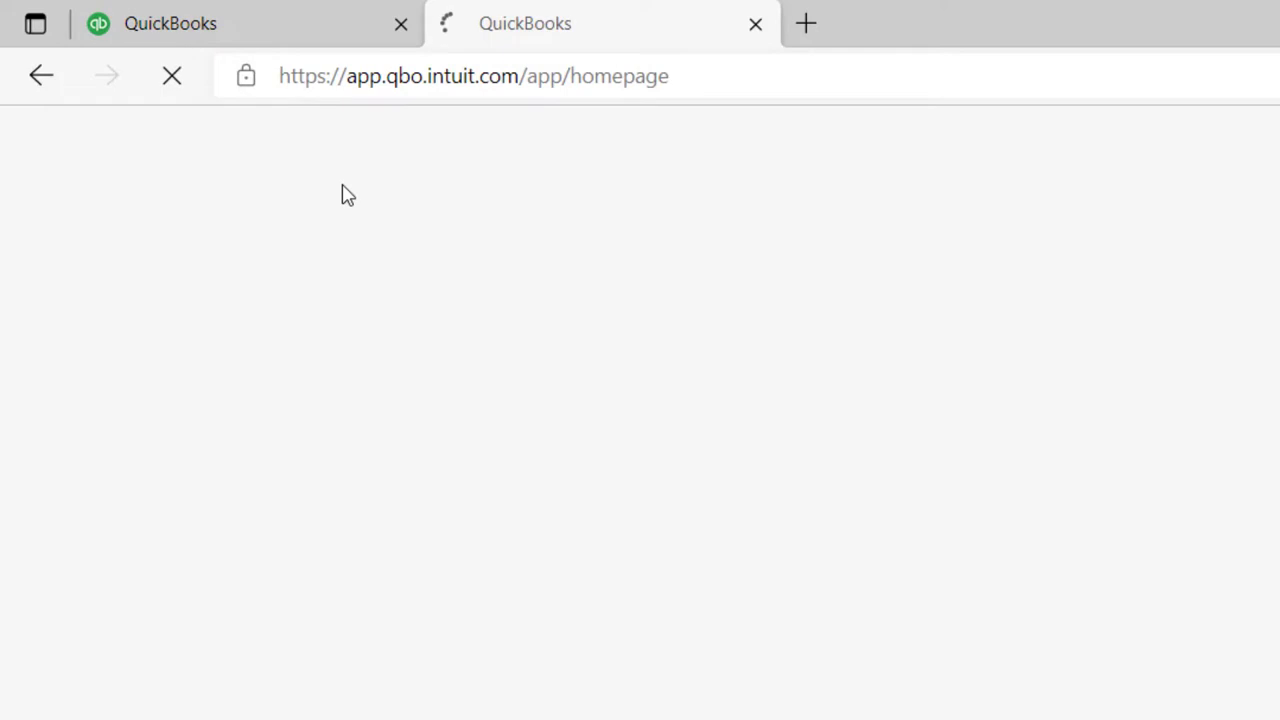
click(278, 20)
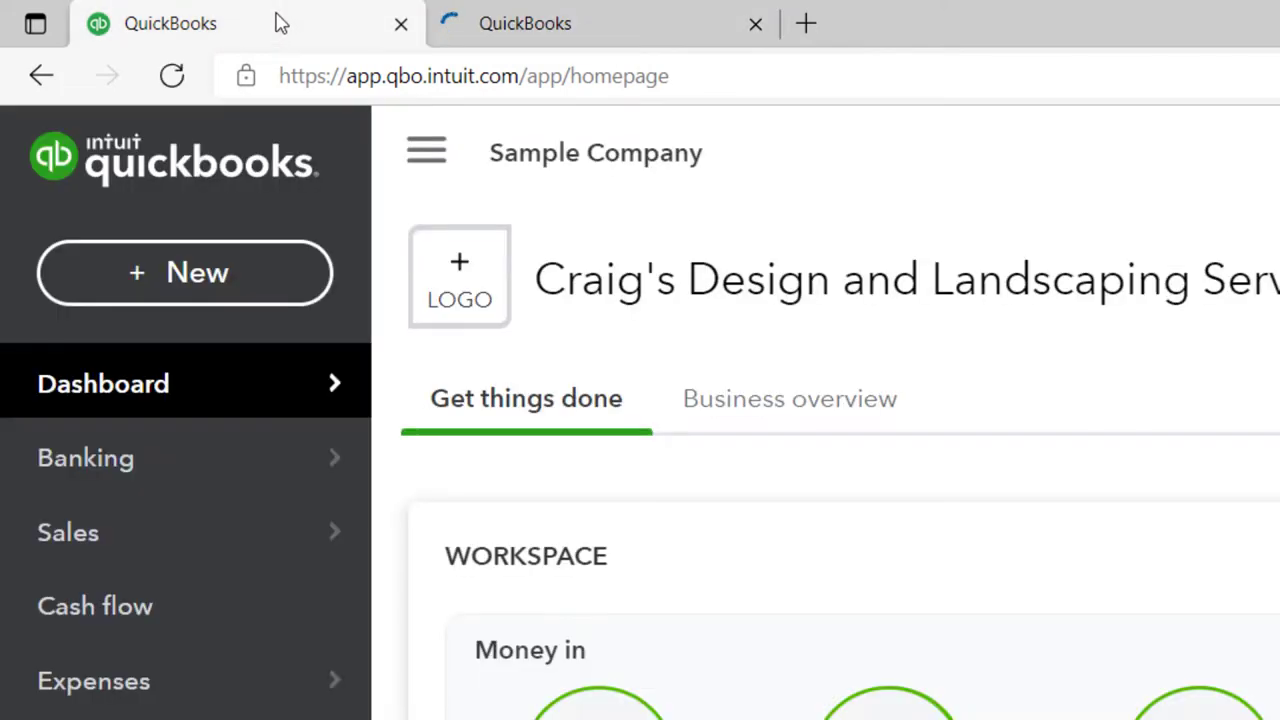
right_click(280, 22)
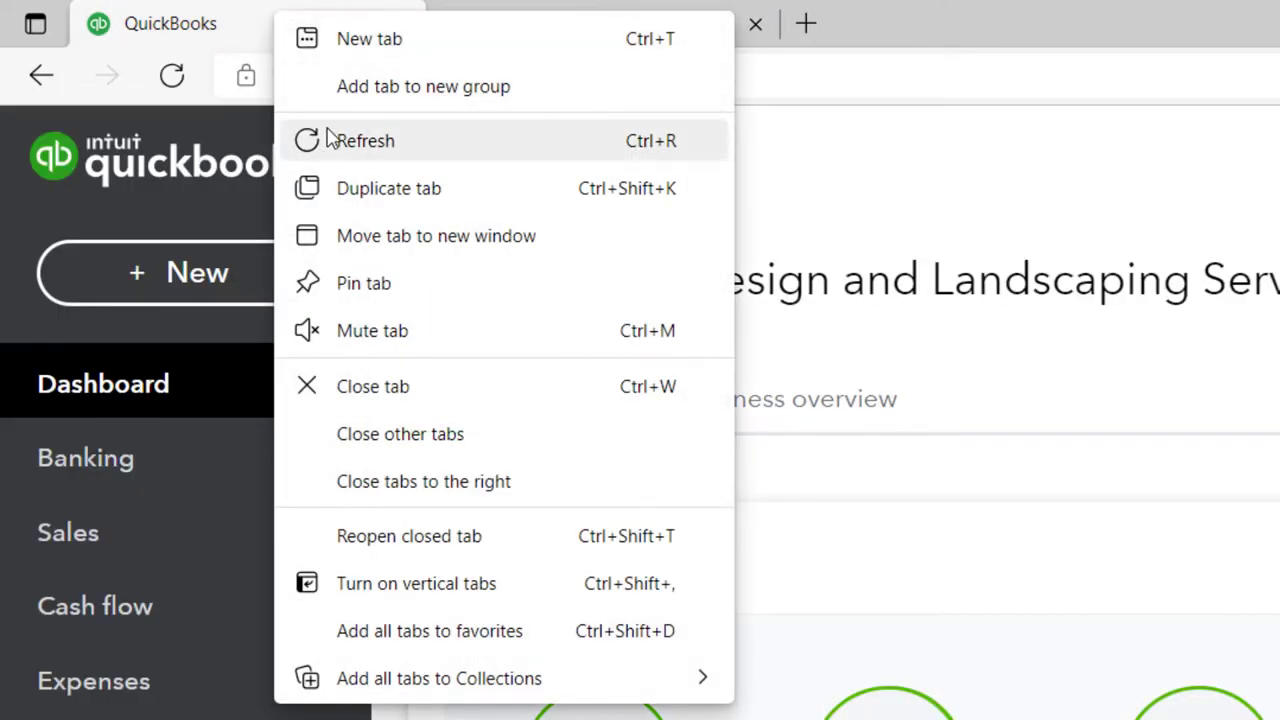
click(348, 192)
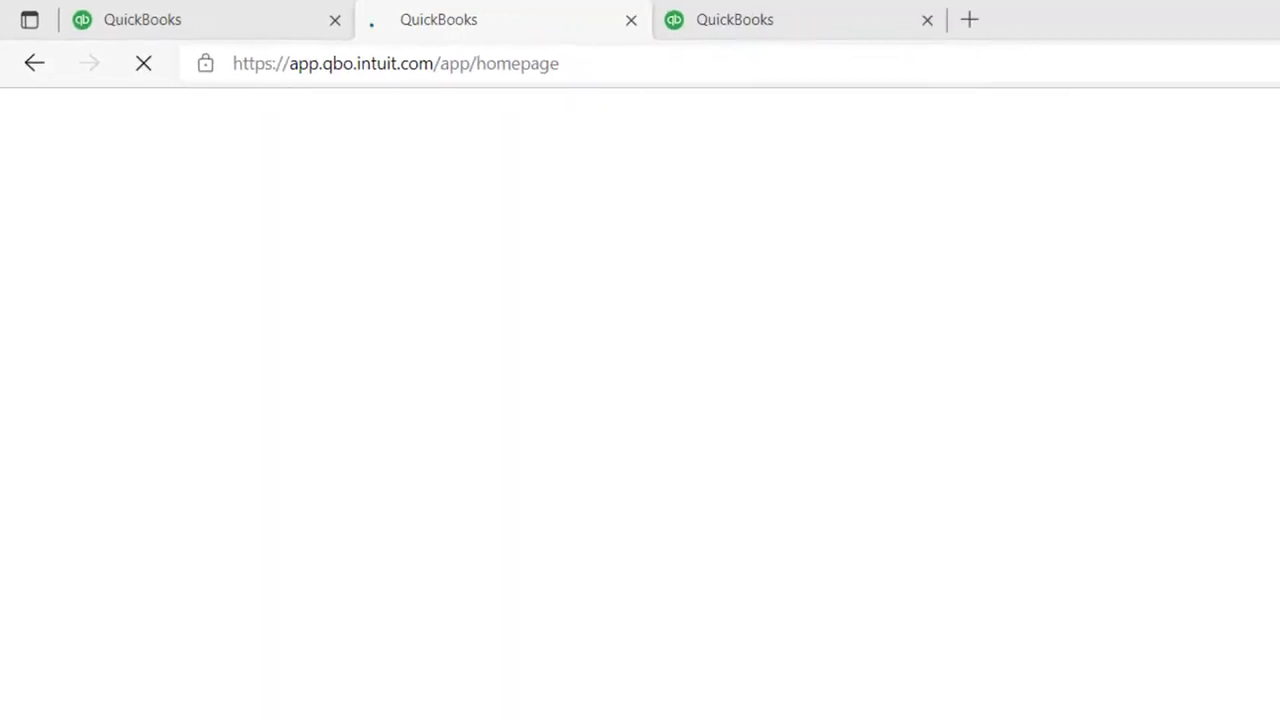
Switch to Chrome, open the Get Great Guitars reports list, and look up the option for switching between Business and Accountant view.
mouse_move(348, 703)
click(334, 666)
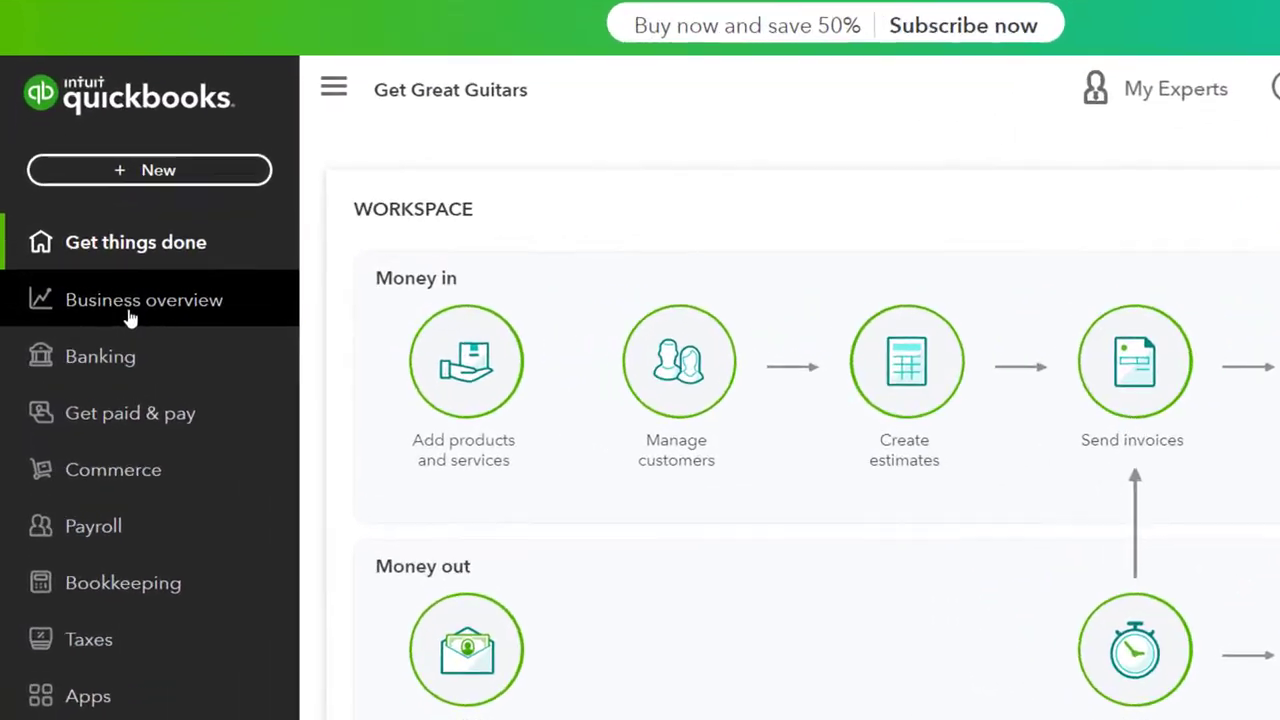
click(145, 318)
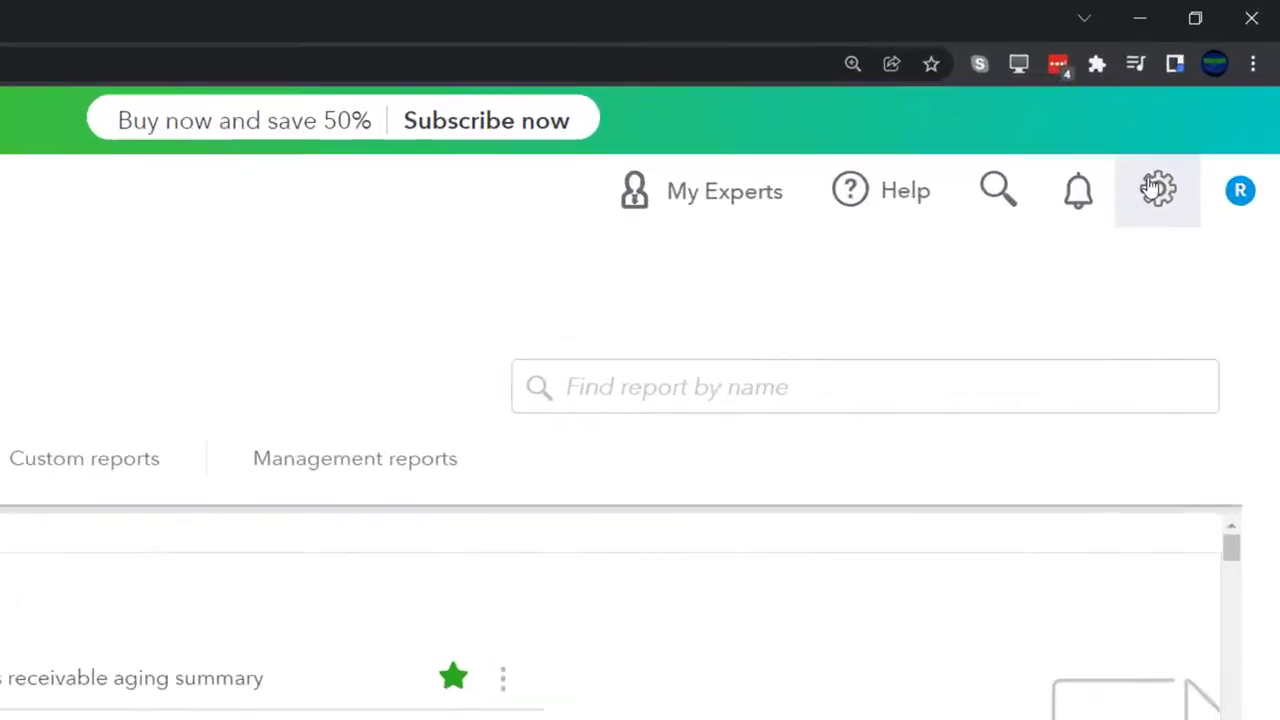
click(1206, 126)
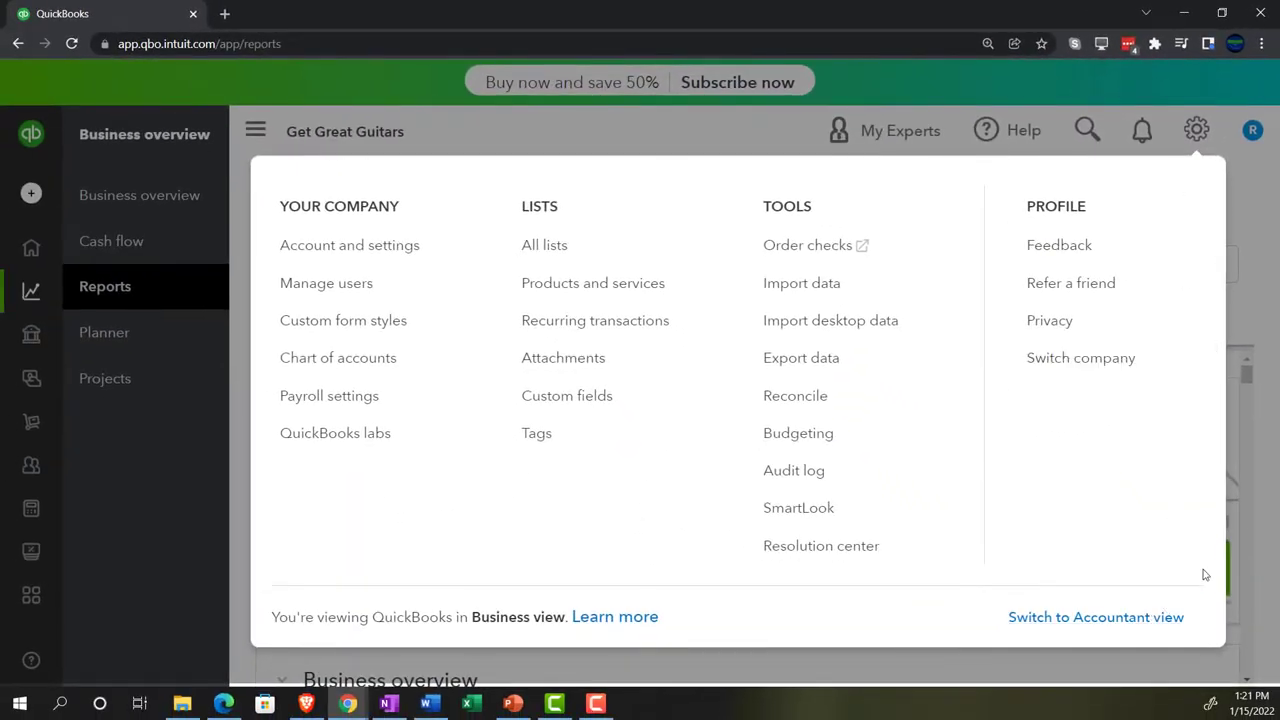
click(1259, 509)
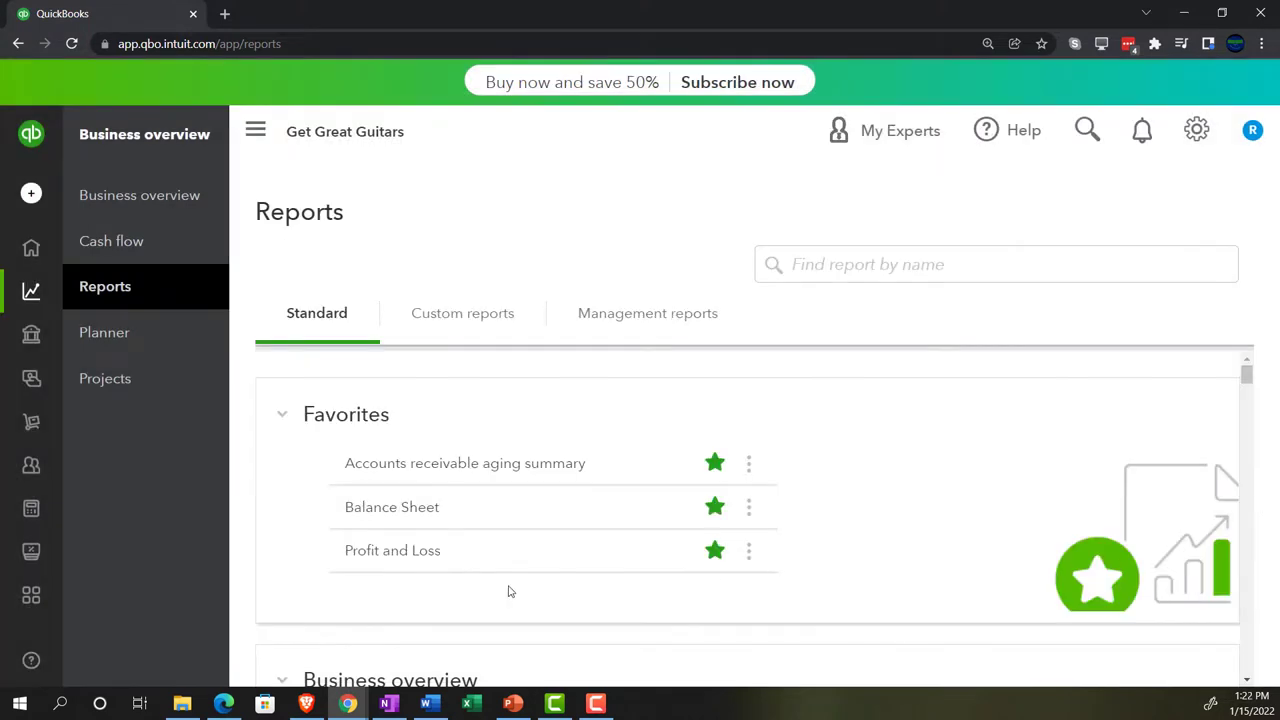
Return to the sample company in Microsoft Edge and open the Profit and Loss report from the favorite reports.
click(226, 704)
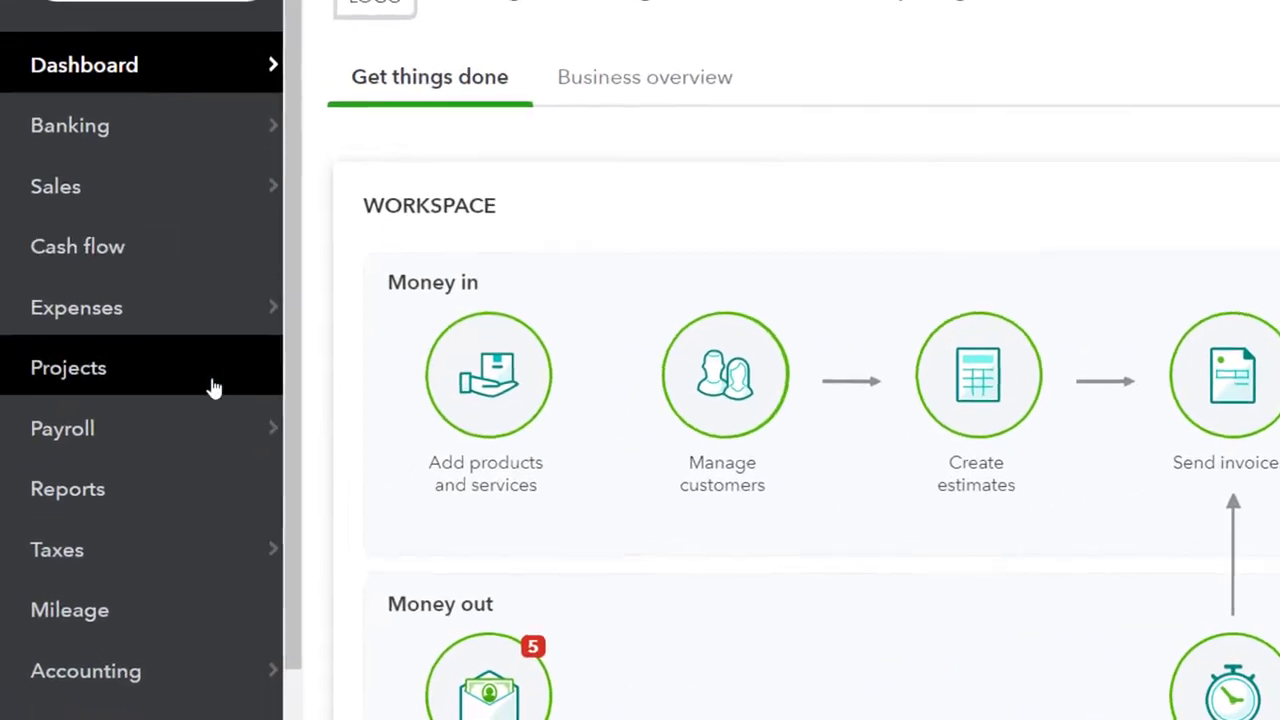
click(133, 492)
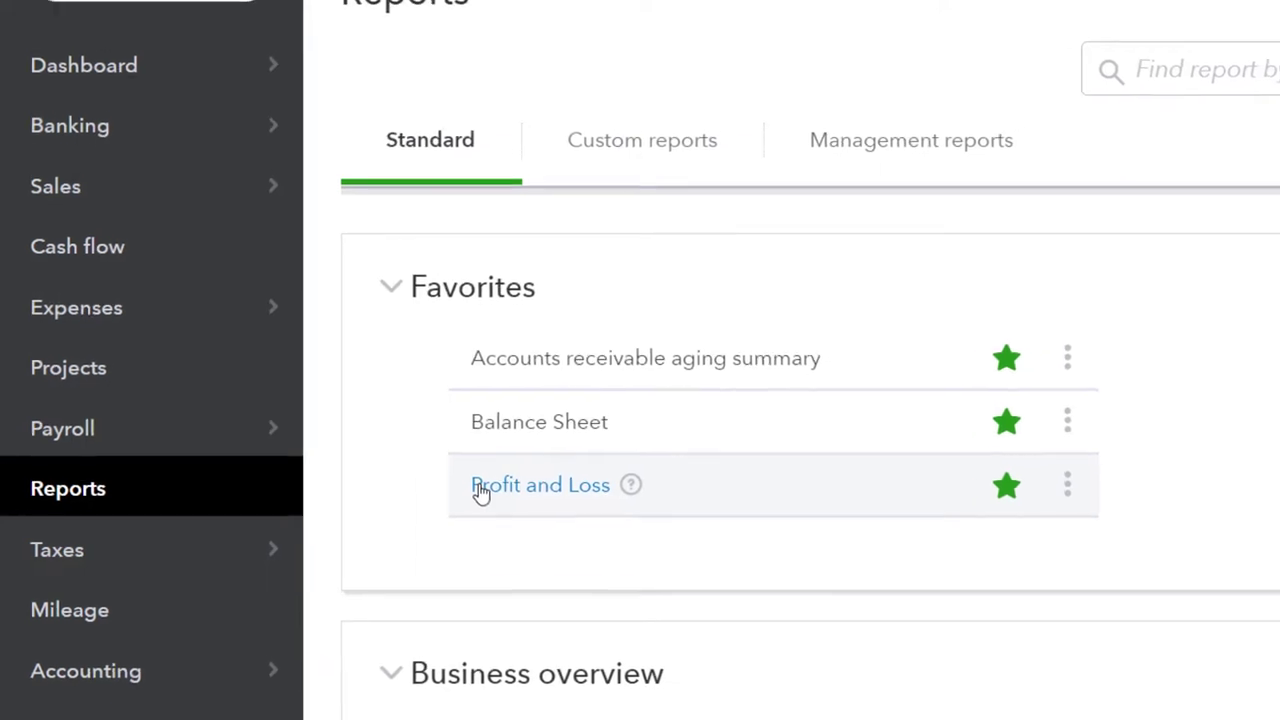
click(489, 490)
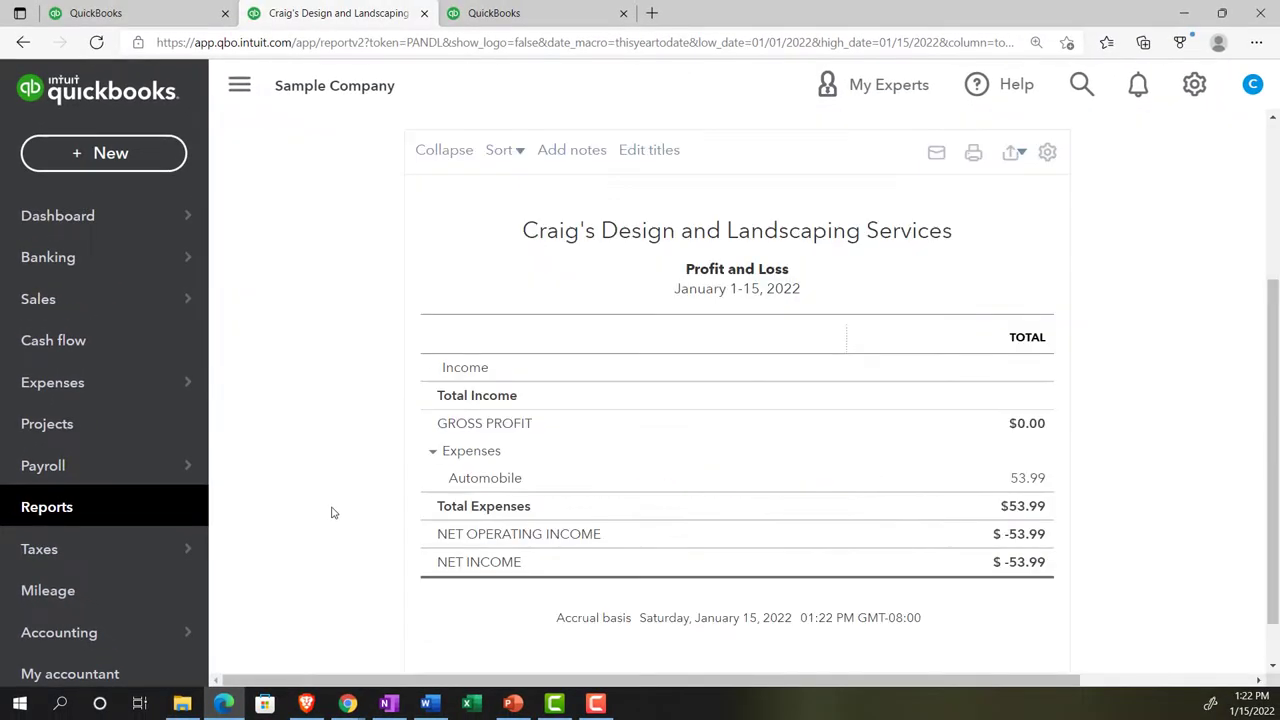
Set the Profit and Loss report period to 01/01/2021 through 12/31/2021 and run the report.
scroll(331, 509, up, 3)
drag(557, 255, 503, 245)
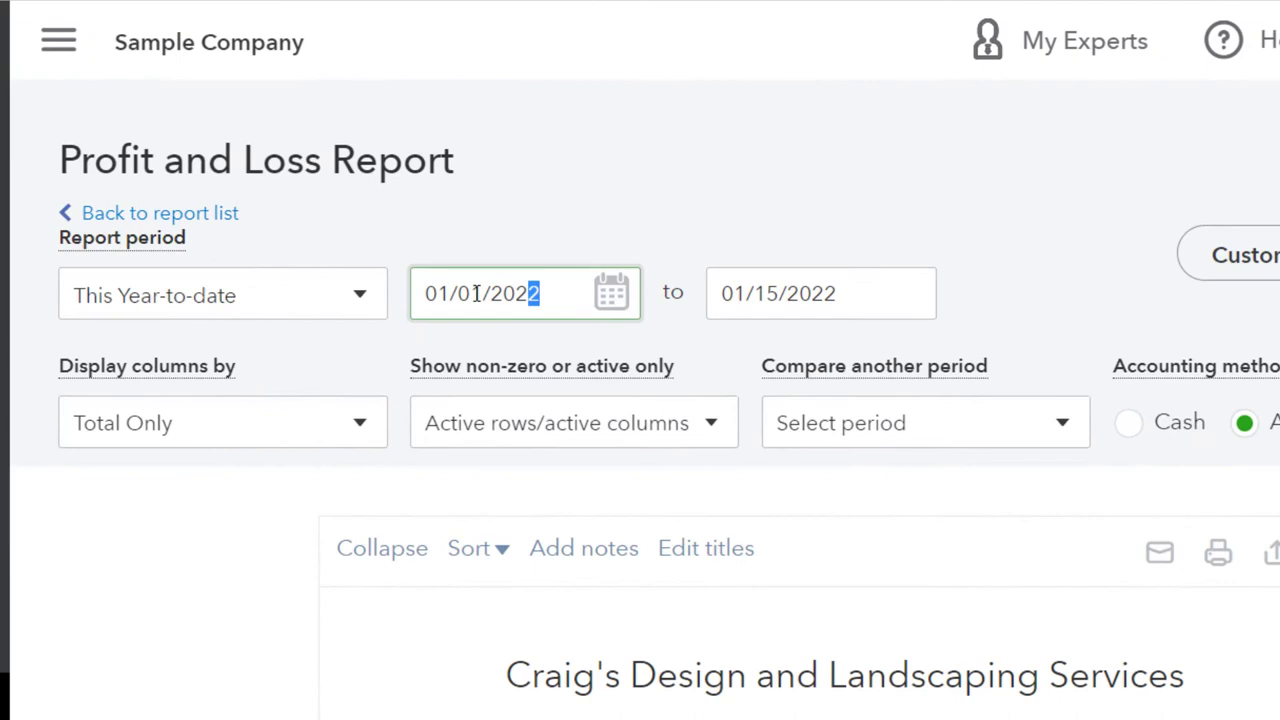
drag(476, 293, 398, 278)
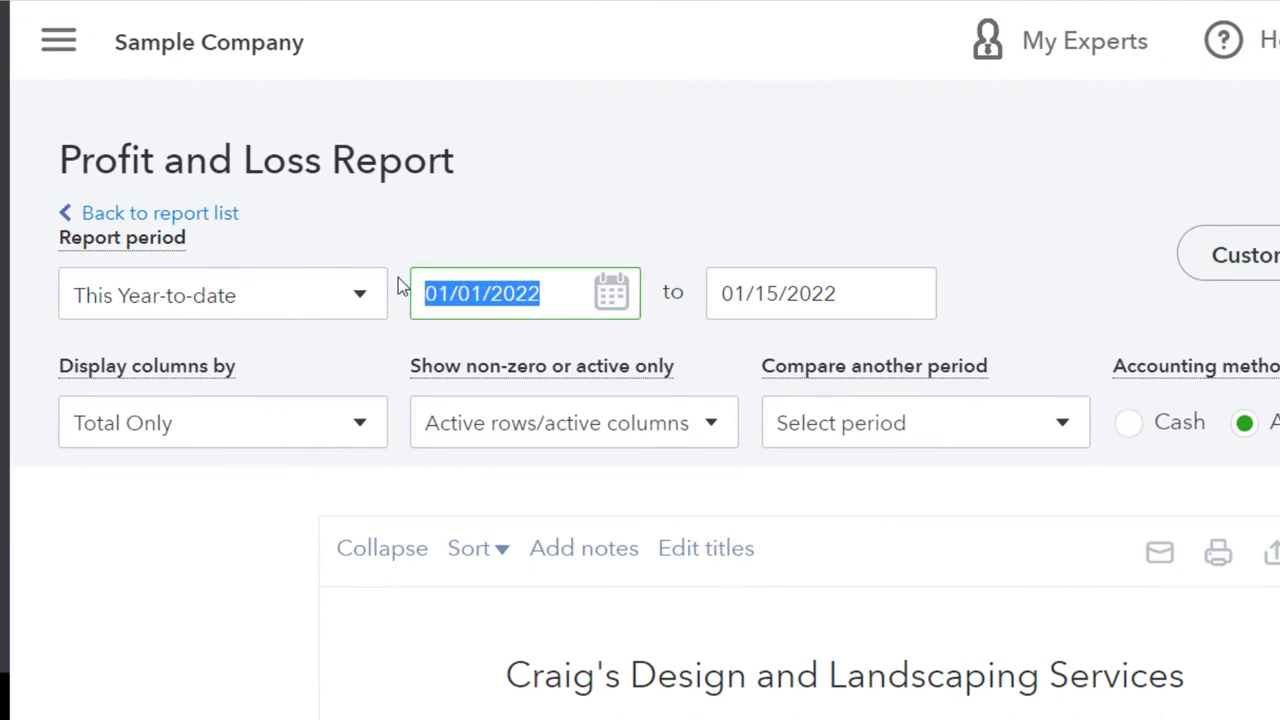
text(01012021)
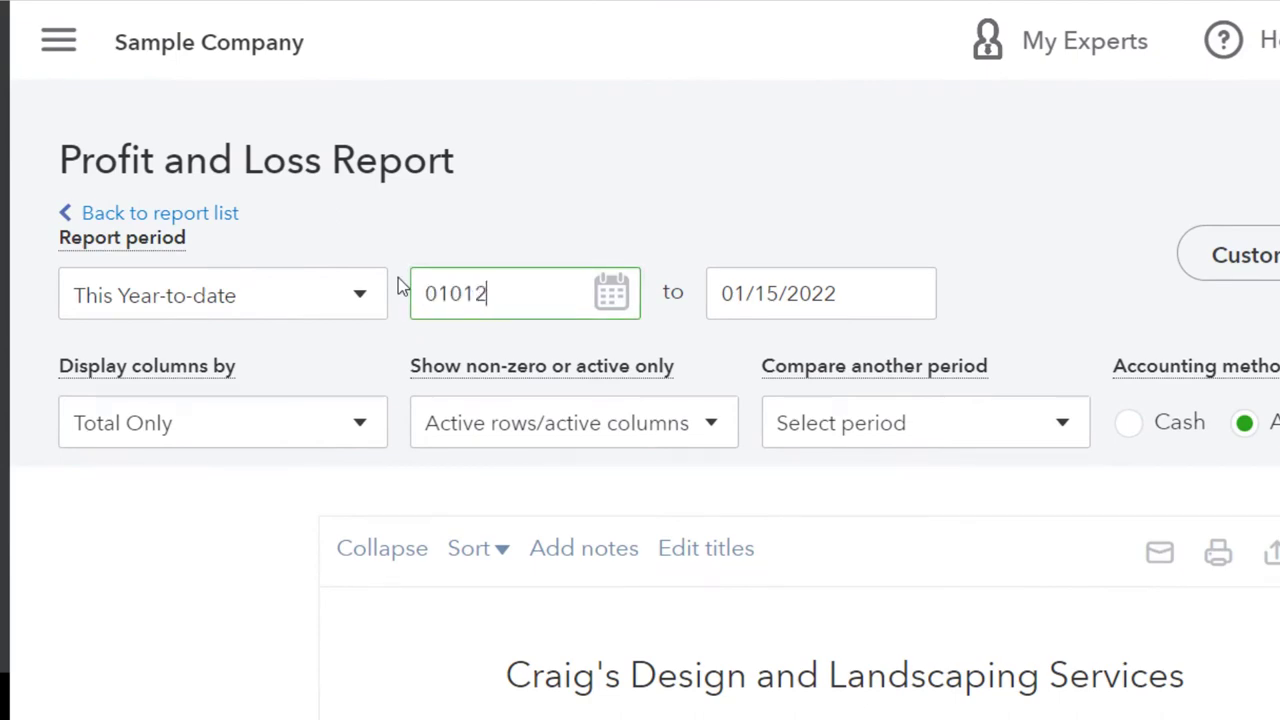
key(Tab)
text(123121)
key(Tab)
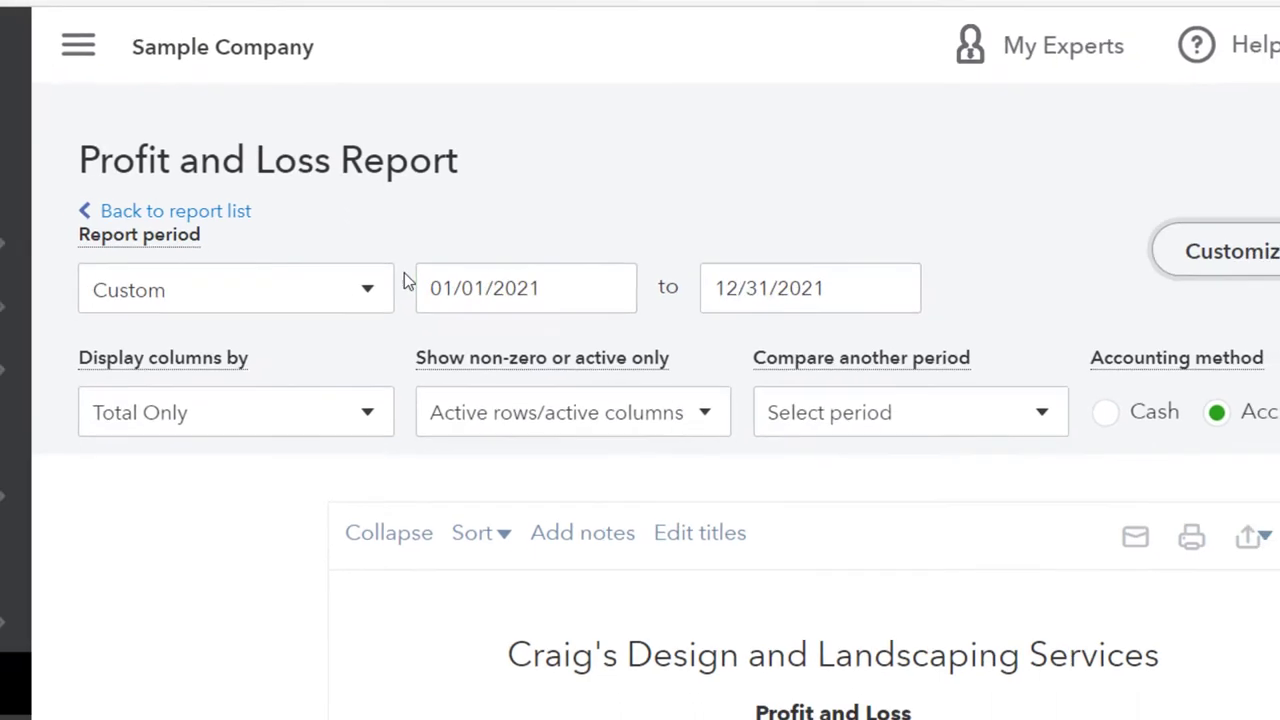
click(1190, 326)
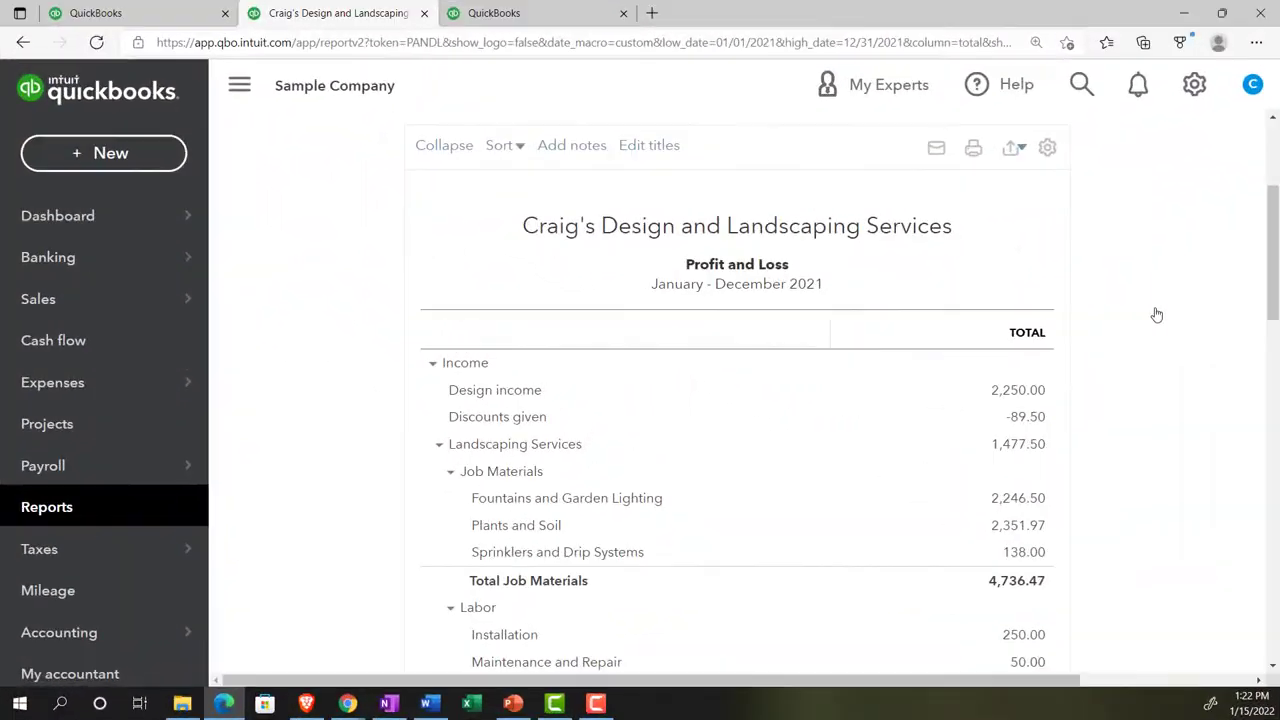
Show the available export formats for the Profit and Loss report.
scroll(1152, 316, up, 2)
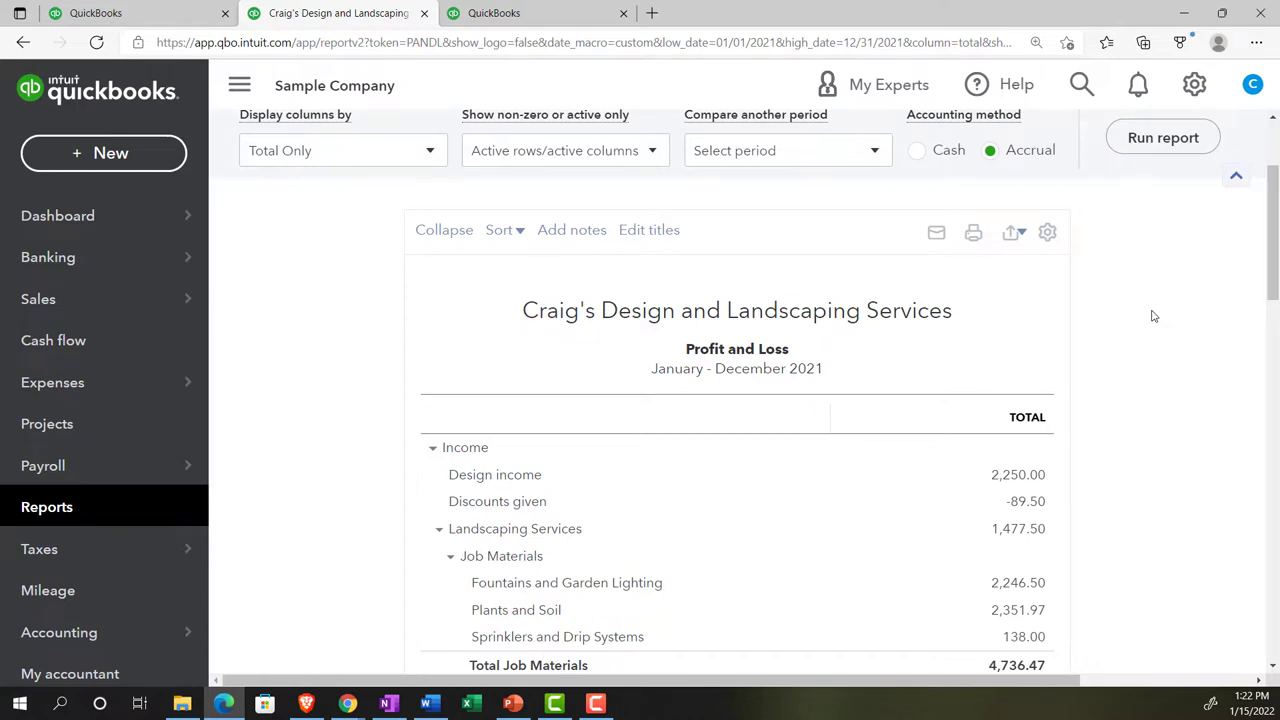
scroll(1153, 316, up, 2)
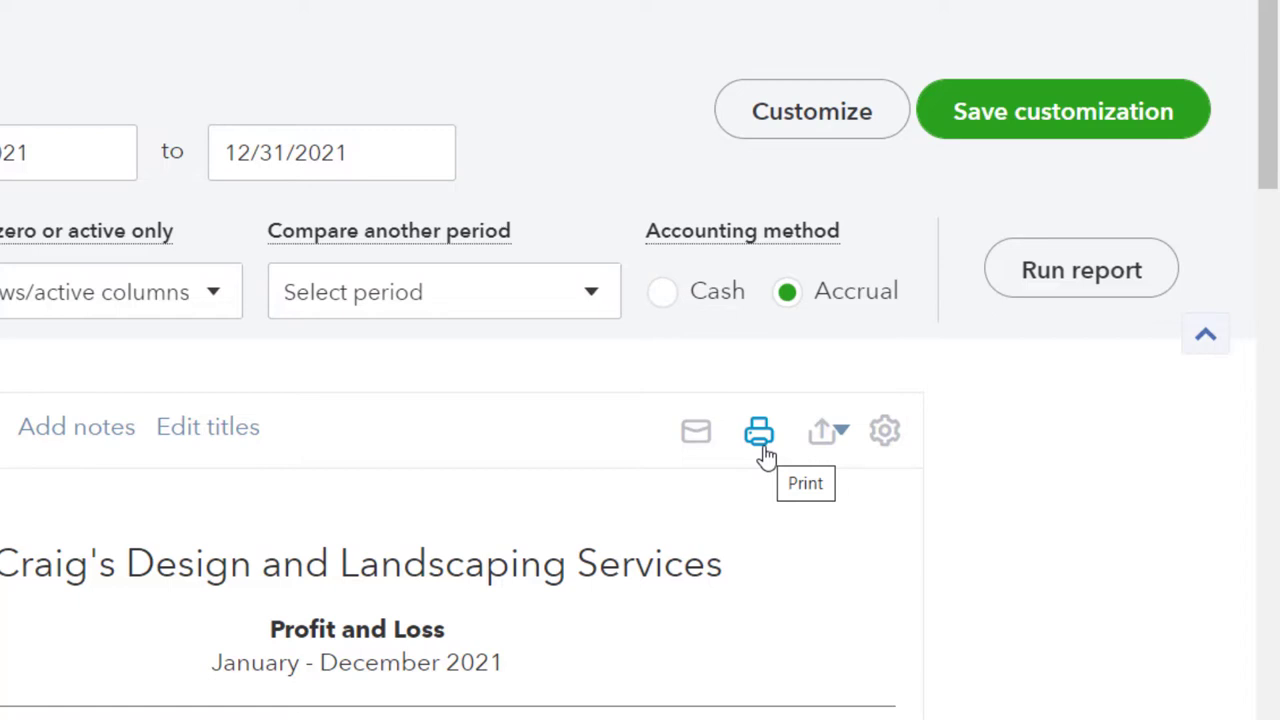
click(842, 445)
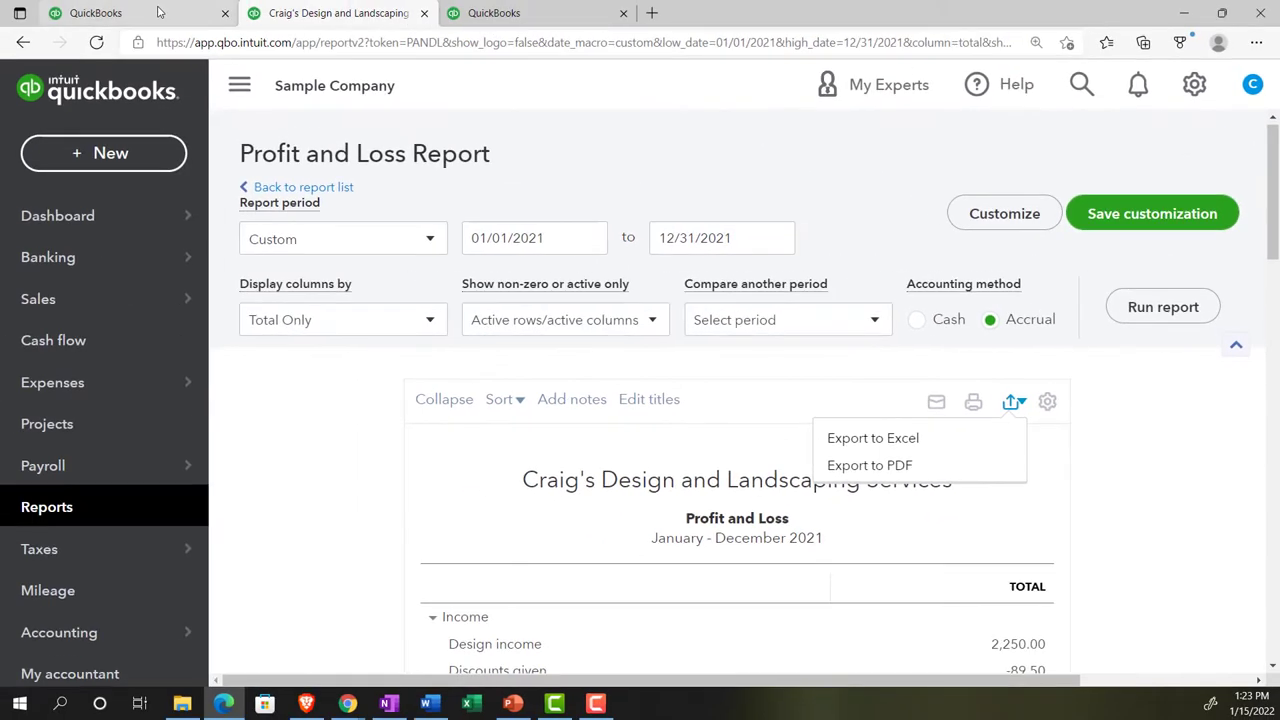
In the first QuickBooks browser tab, open Reports and view the custom reports and management reports lists, ending on custom reports.
click(157, 10)
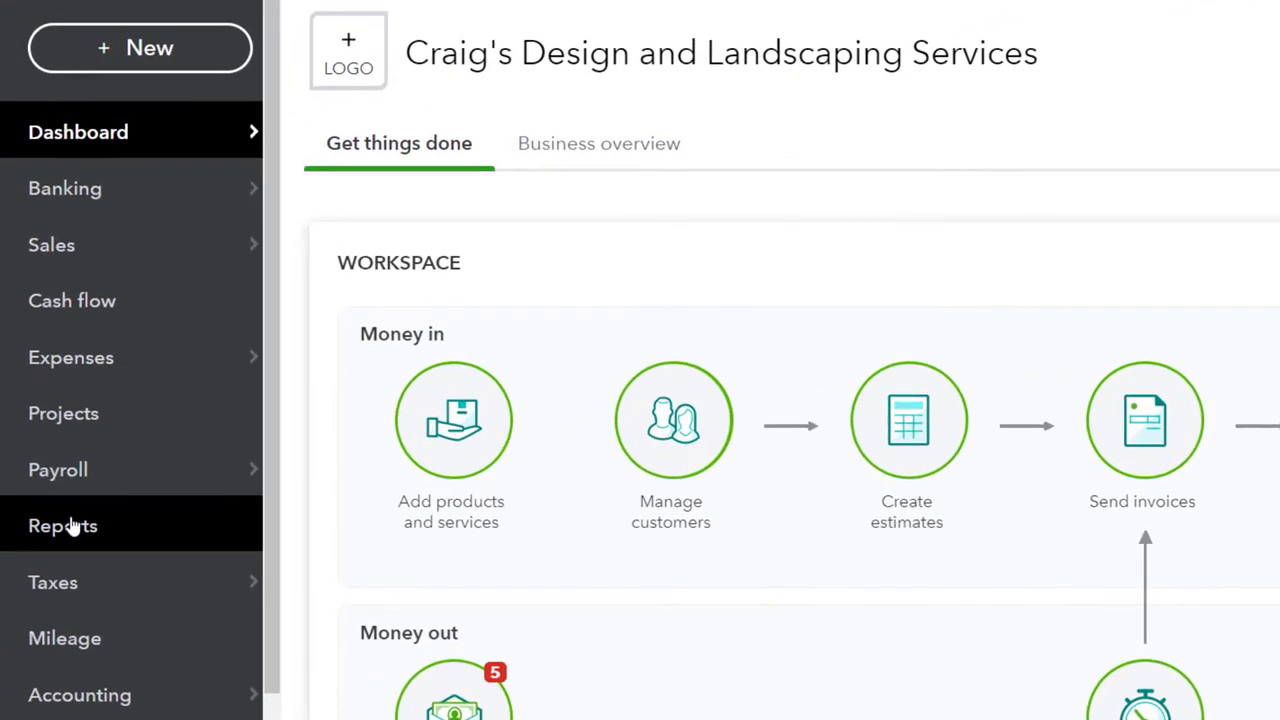
click(70, 527)
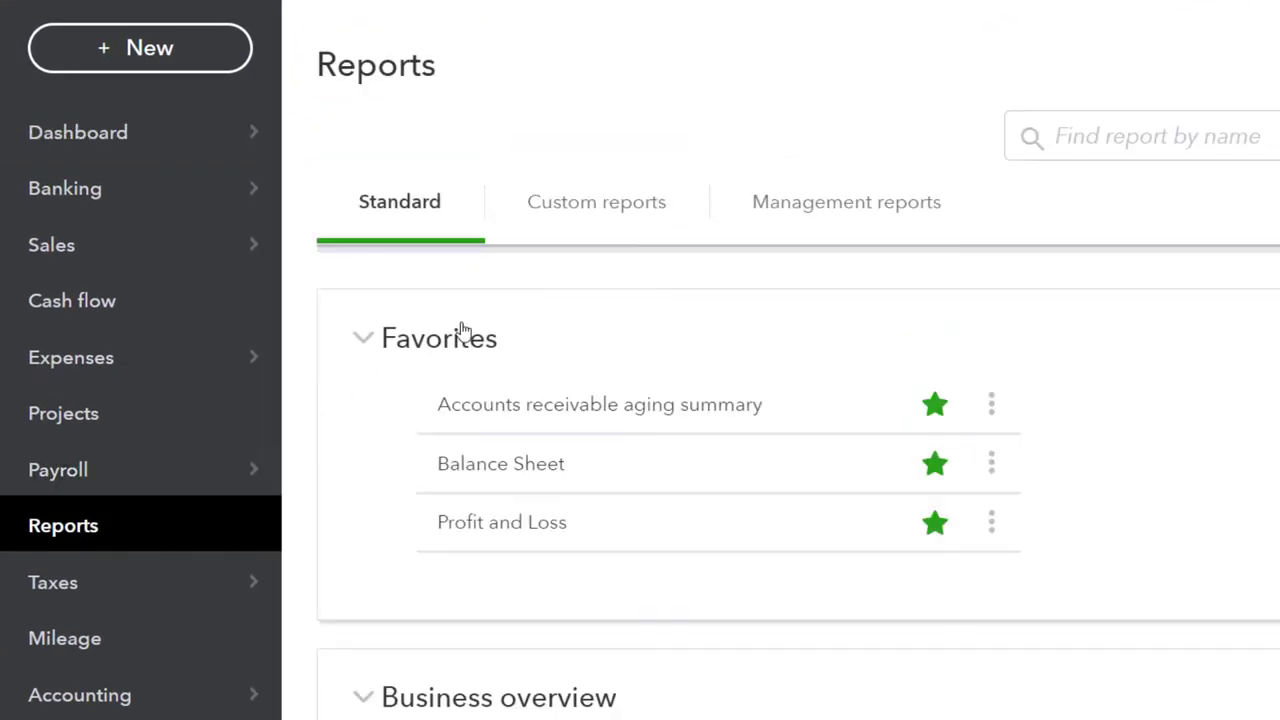
click(590, 208)
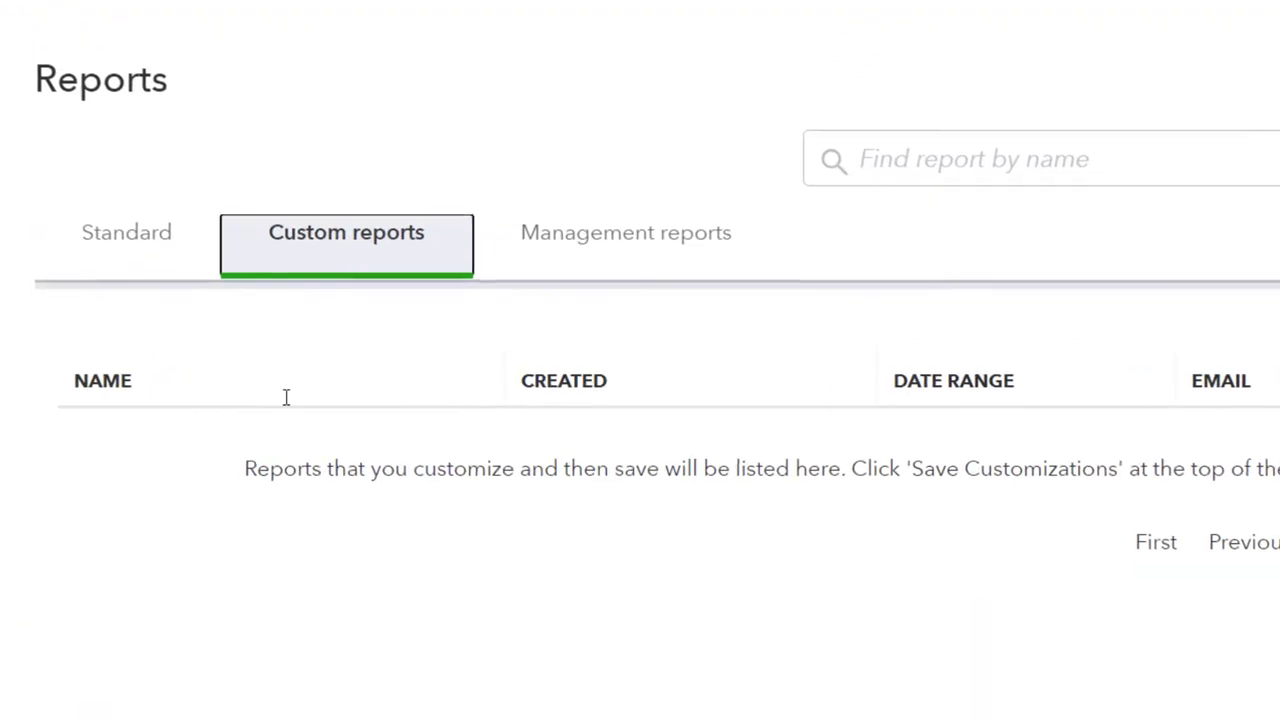
click(592, 242)
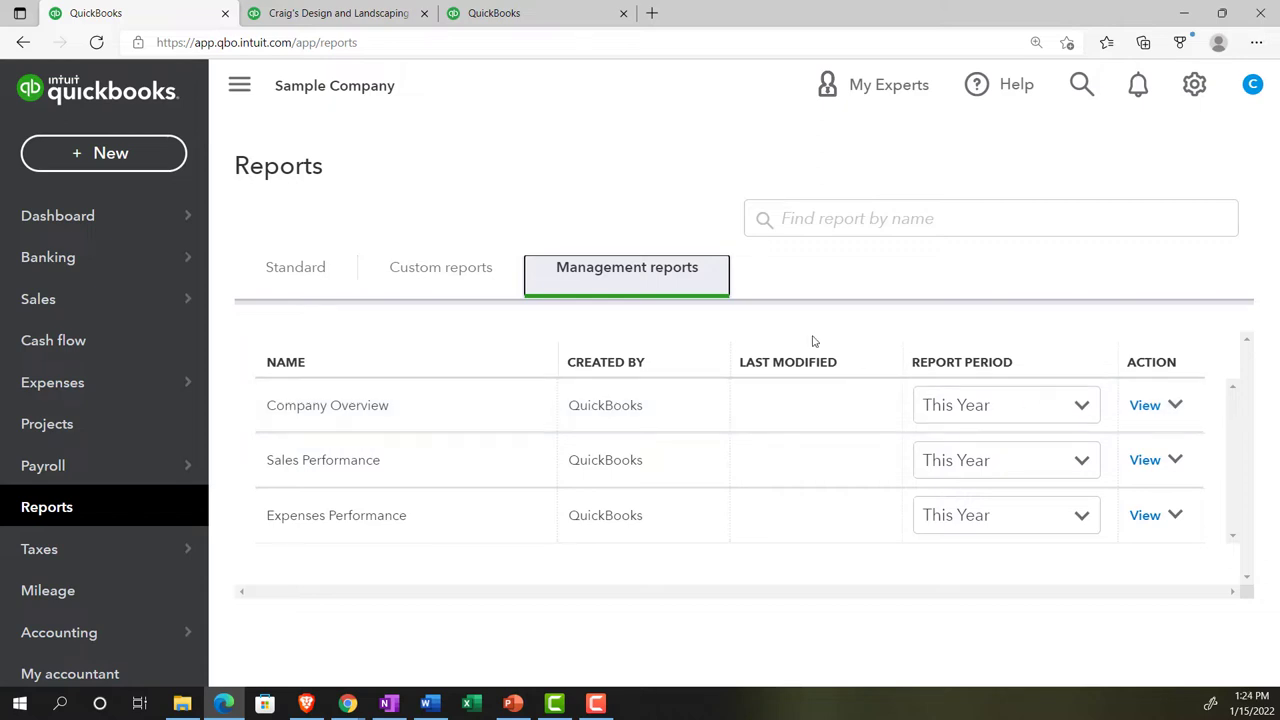
click(449, 274)
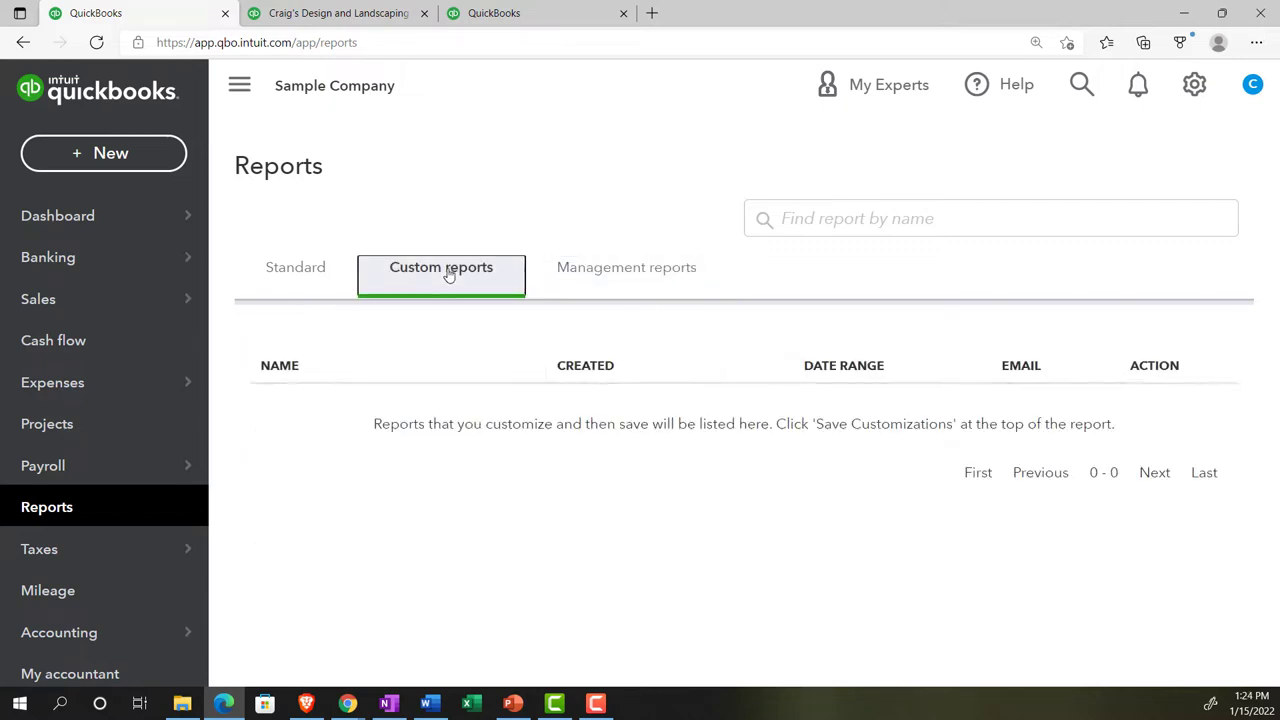
Hide and restore the navigation sidebar, and view the transaction types available for creating new entries.
click(242, 90)
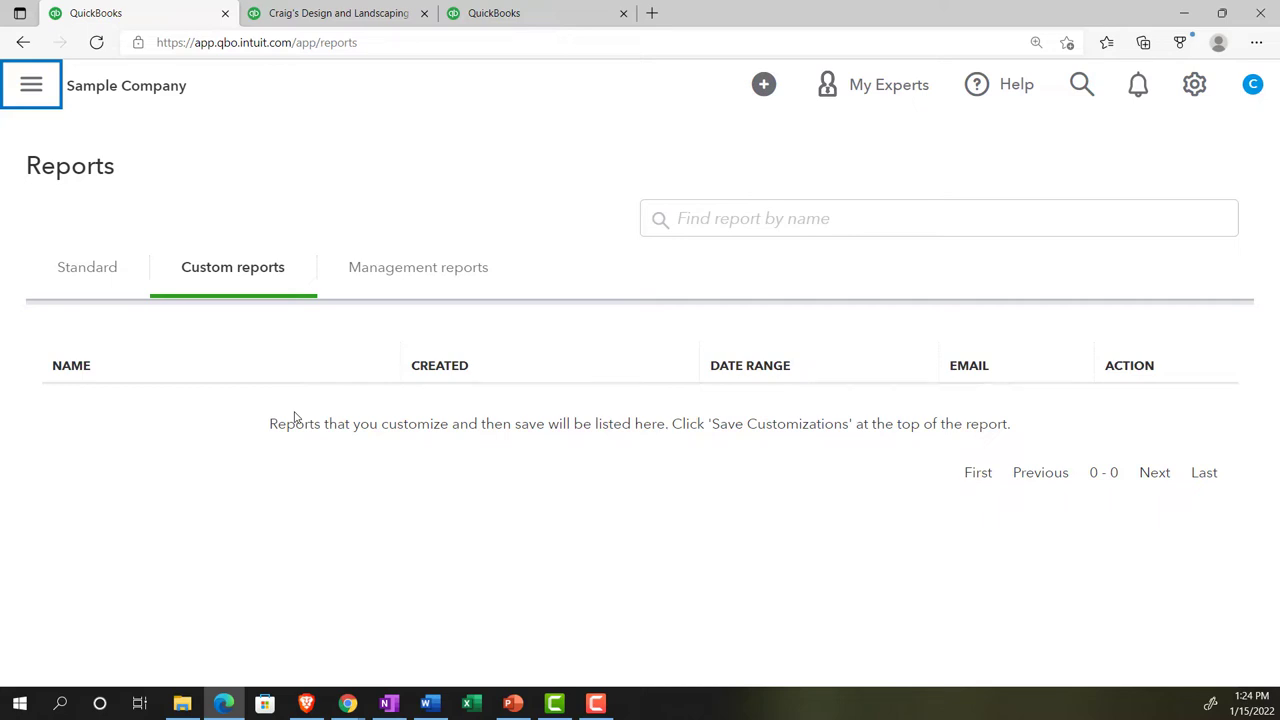
click(29, 88)
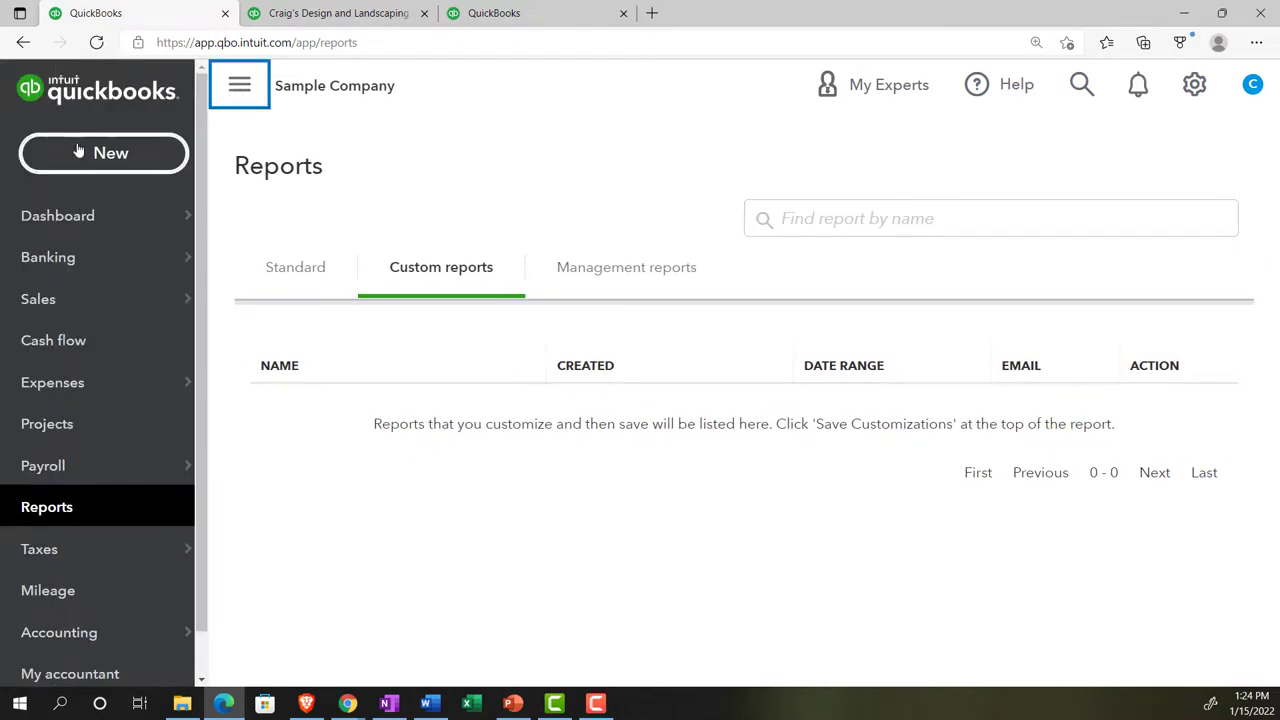
click(79, 150)
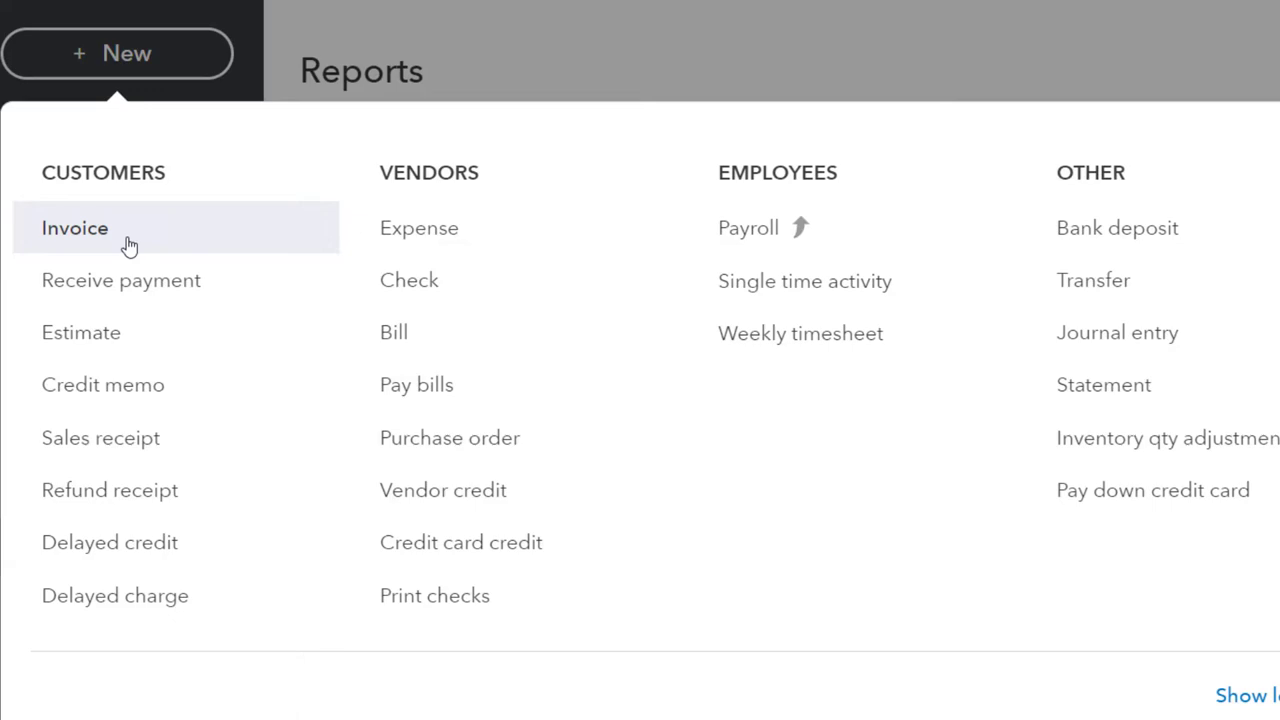
click(363, 33)
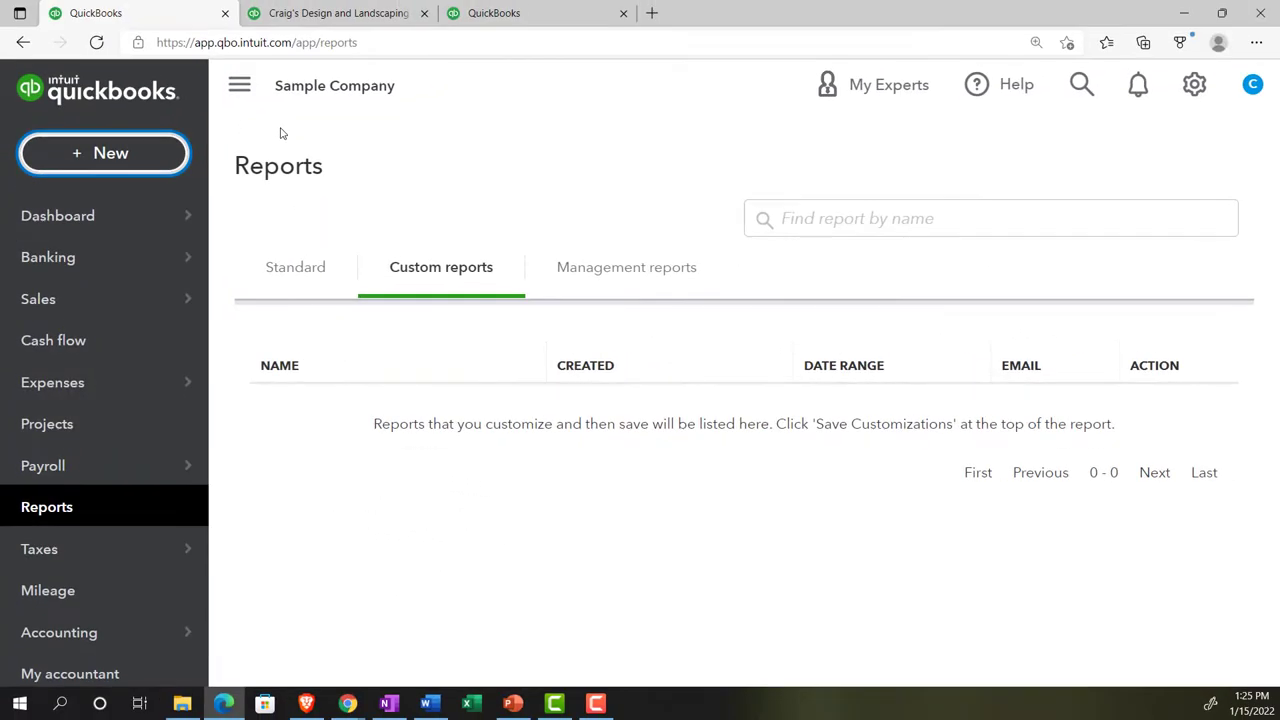
Hide the navigation sidebar and return to the open 2021 Profit and Loss report.
click(245, 91)
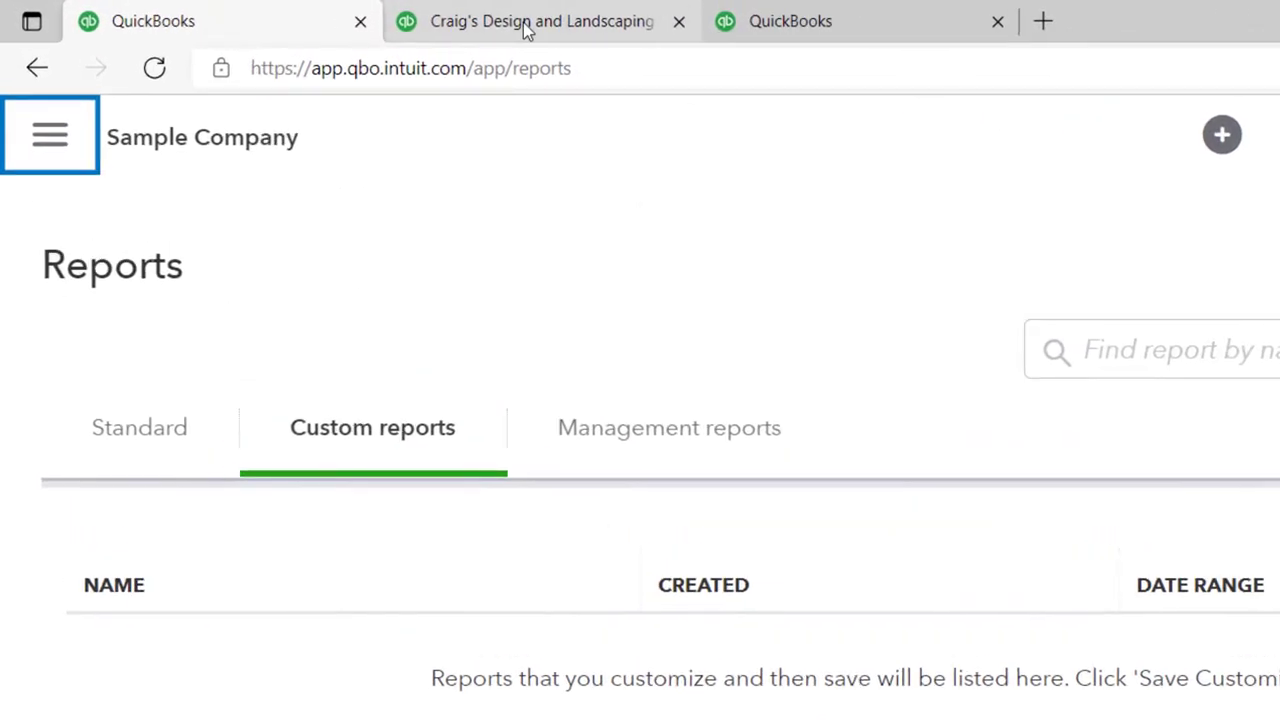
click(527, 30)
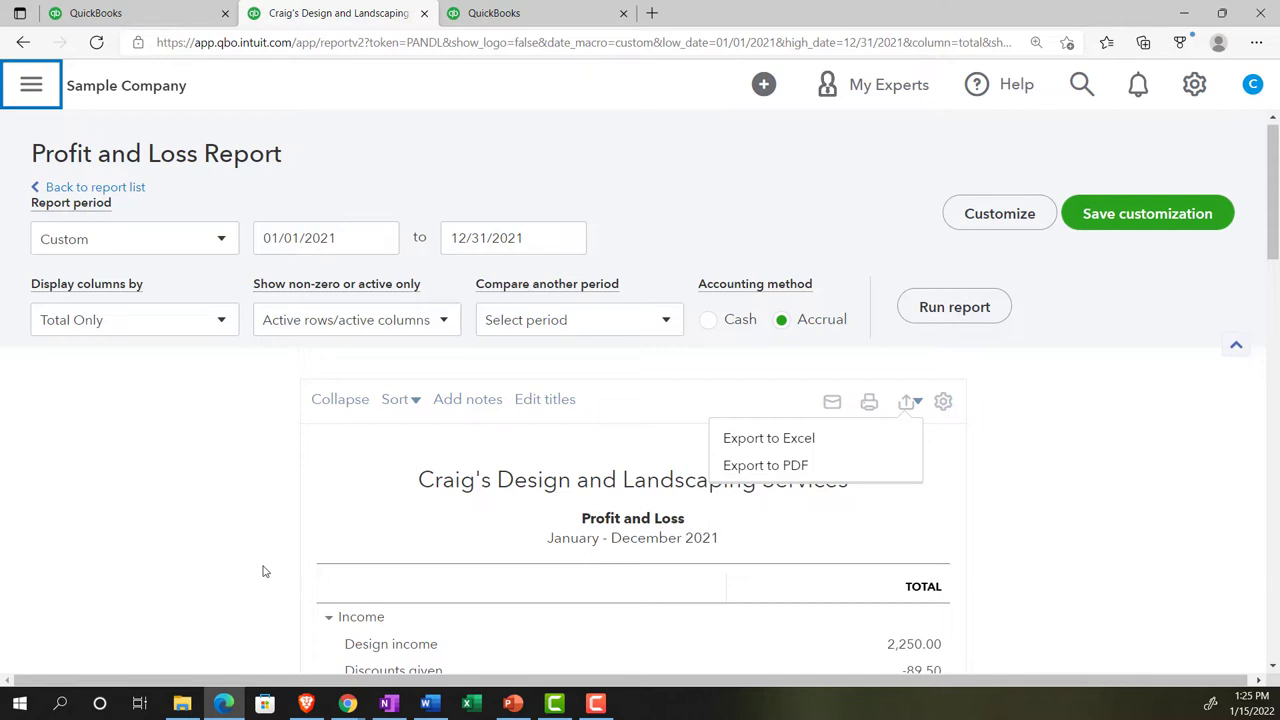
Collapse the Profit and Loss report's subaccount rows and review the condensed report down to net income.
scroll(265, 571, down, 1)
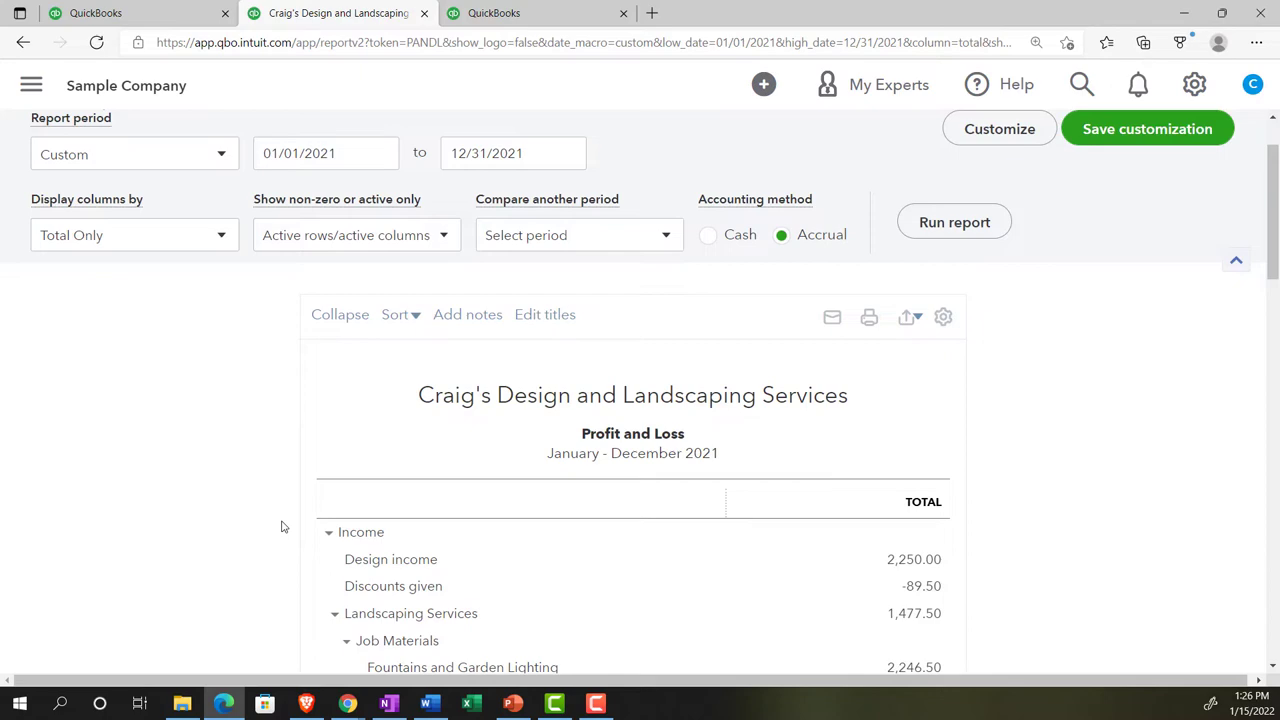
click(338, 318)
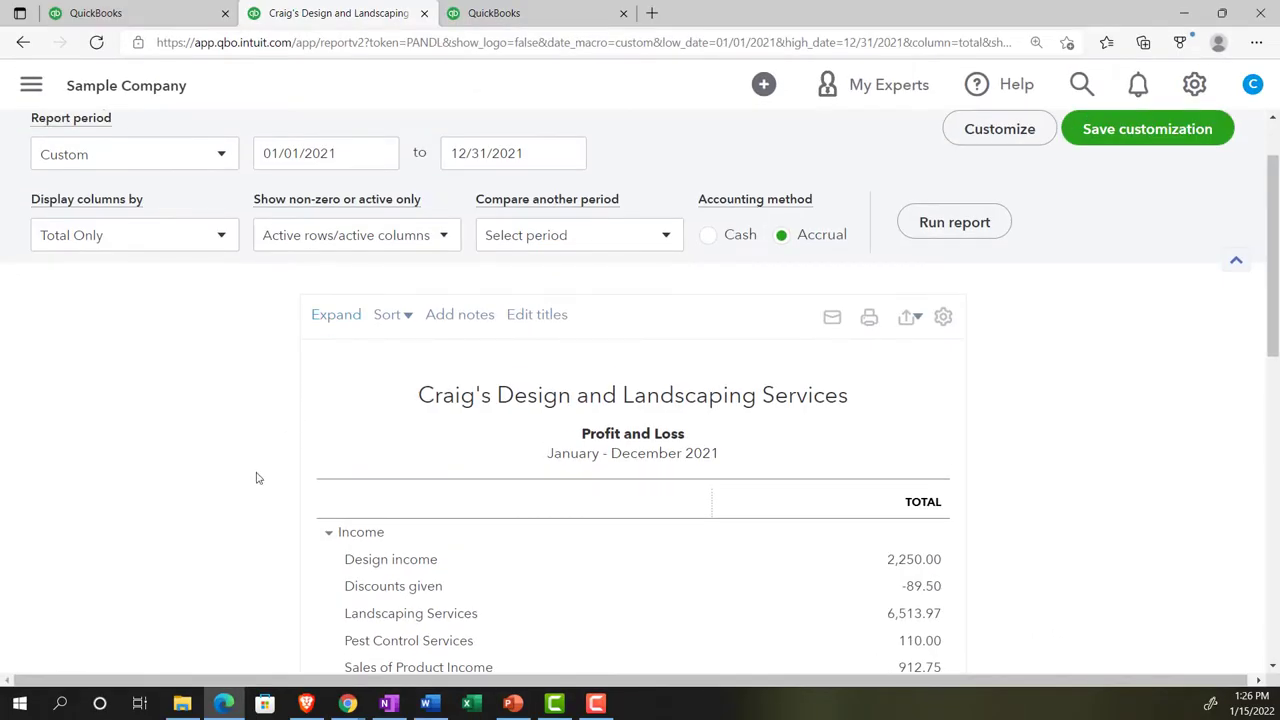
scroll(248, 492, down, 3)
scroll(248, 492, down, 4)
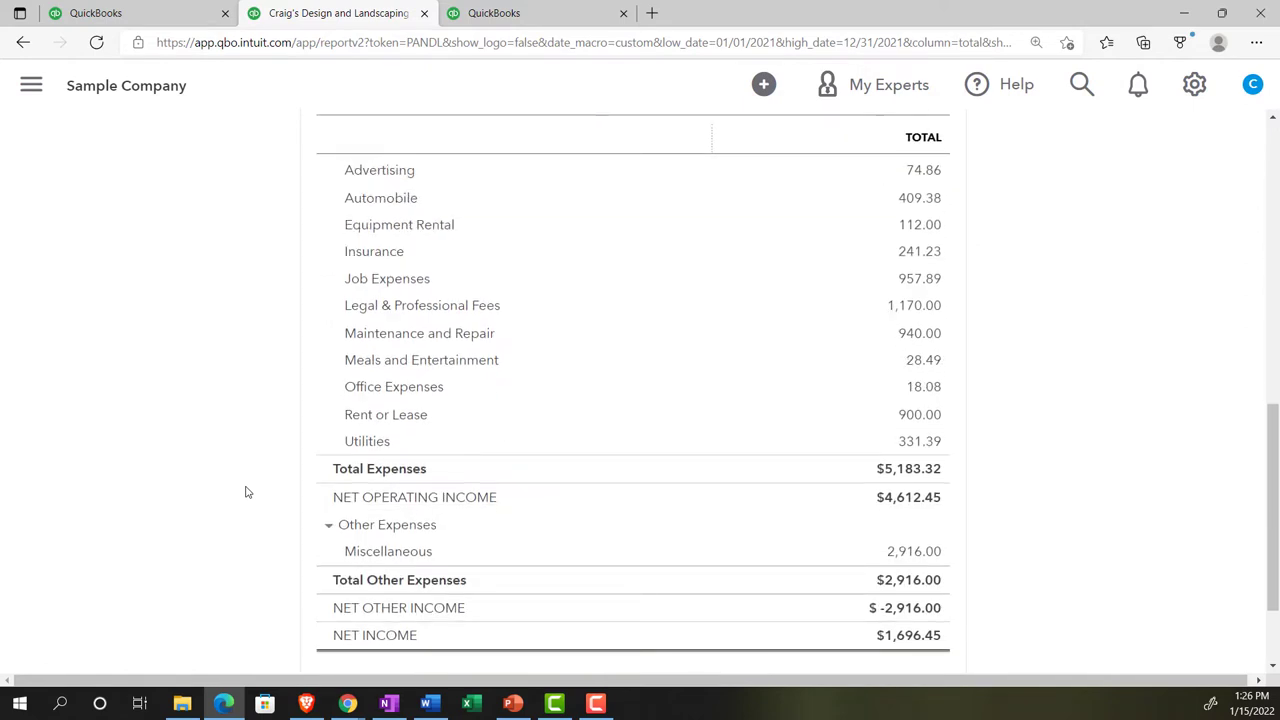
Customize the report's number format to show amounts without cents and negative numbers as (100) in red.
scroll(248, 492, up, 2)
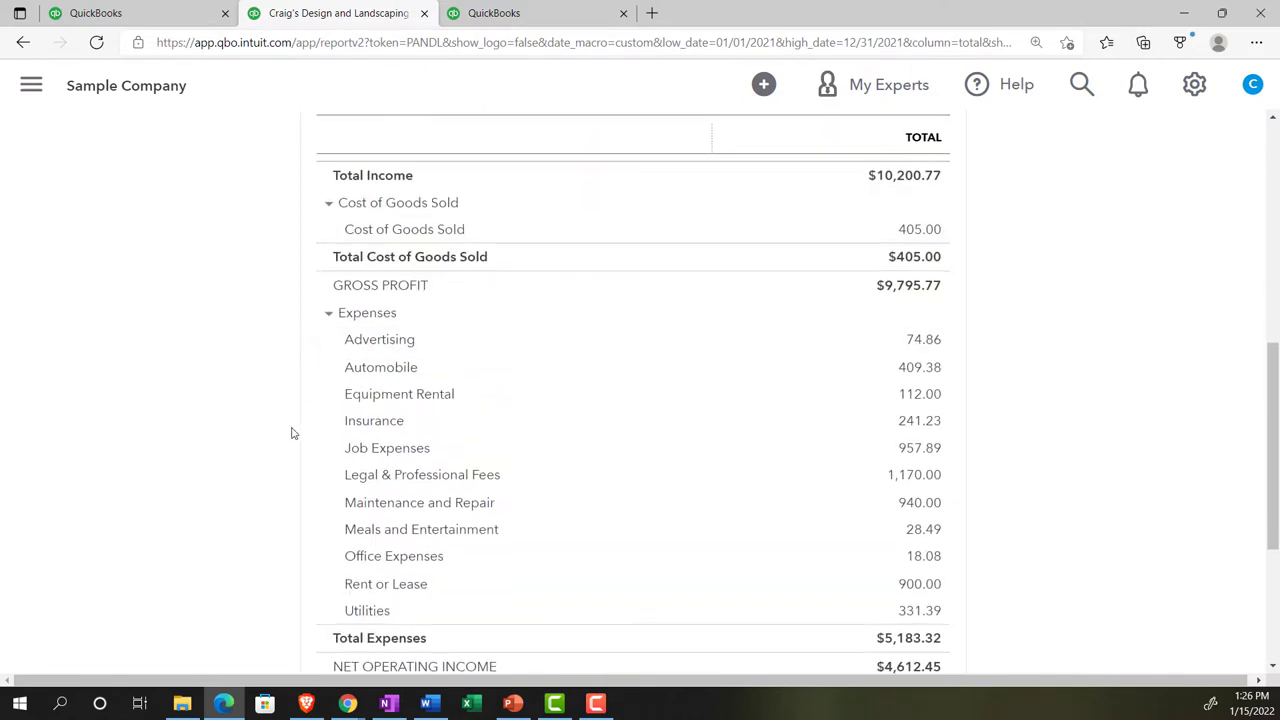
scroll(292, 436, up, 4)
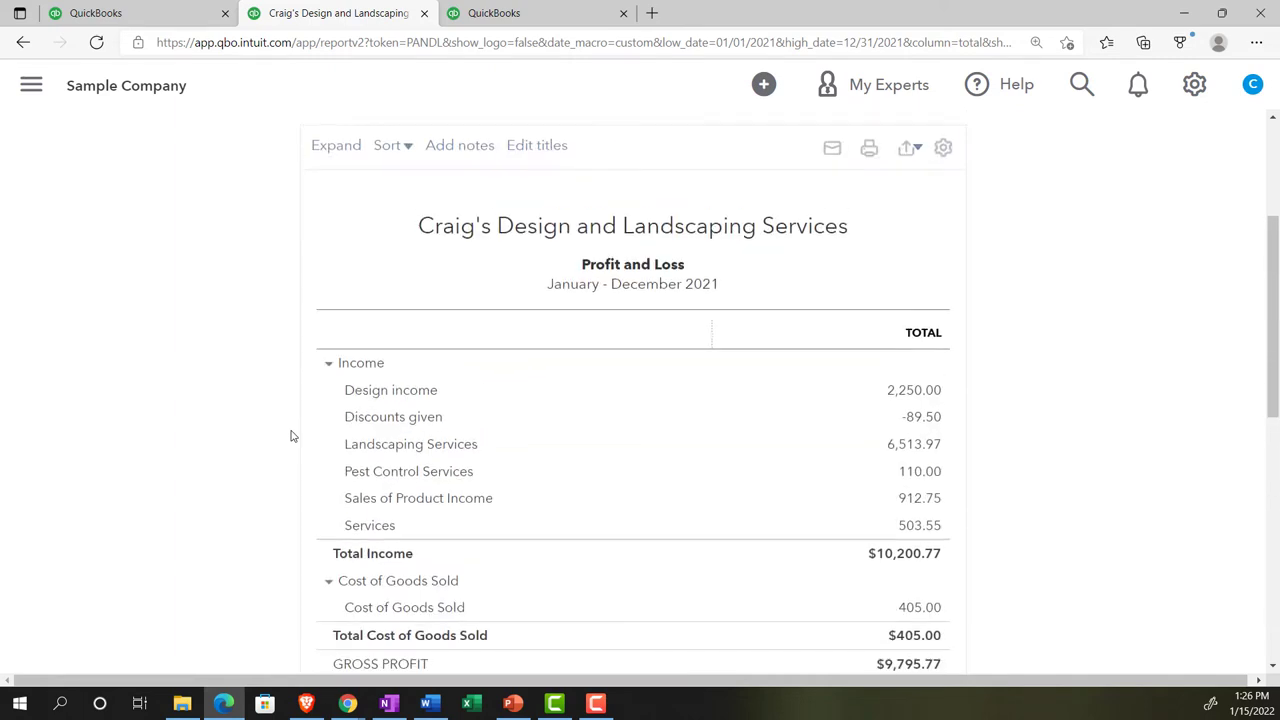
scroll(292, 436, up, 2)
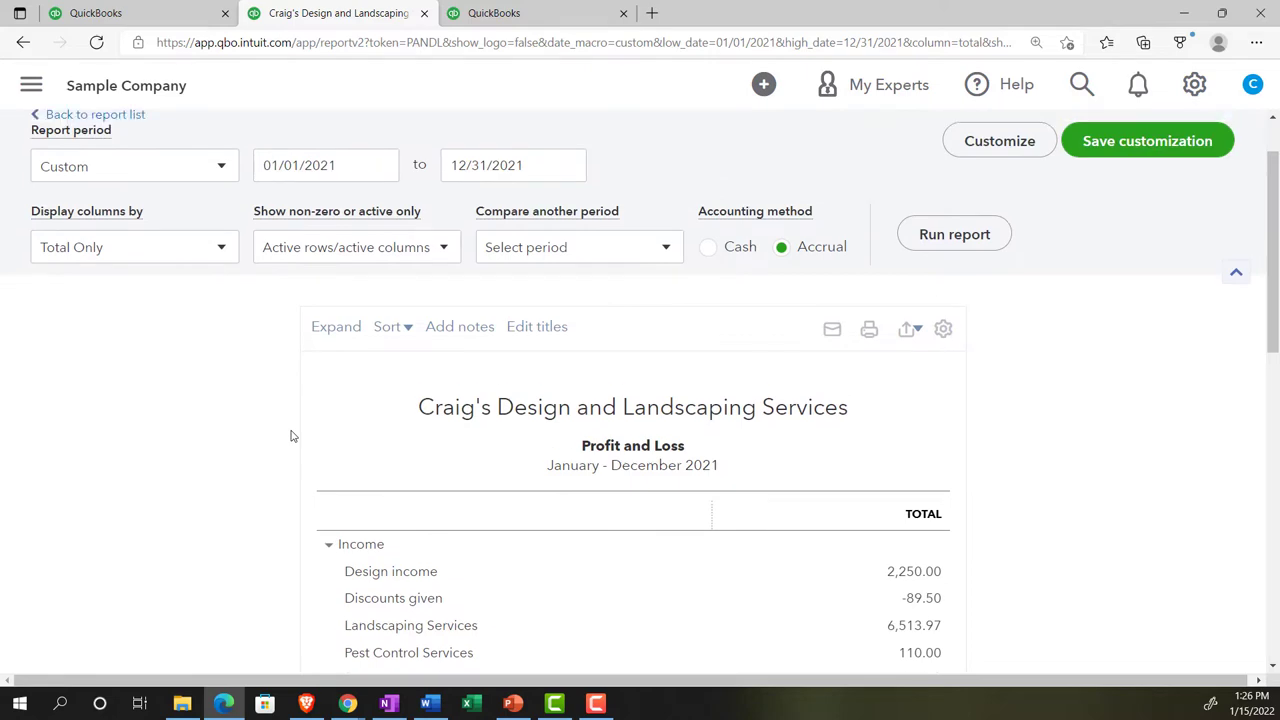
scroll(292, 436, up, 1)
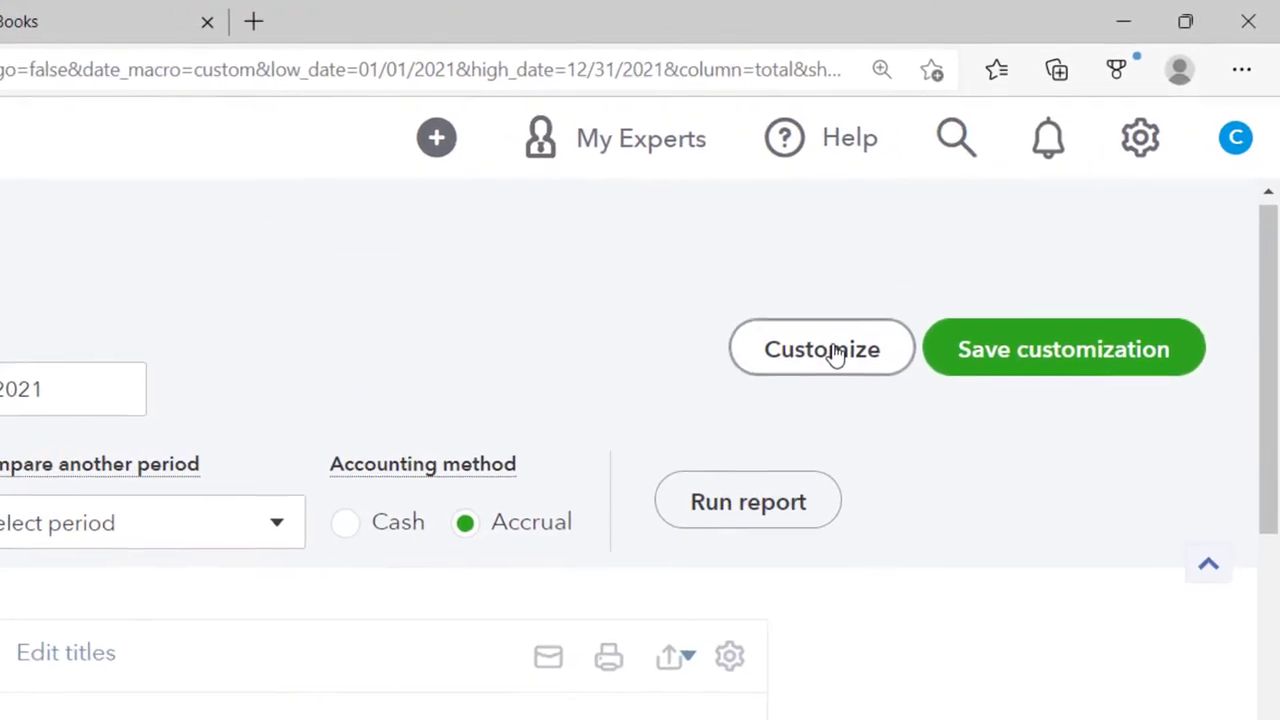
click(1008, 217)
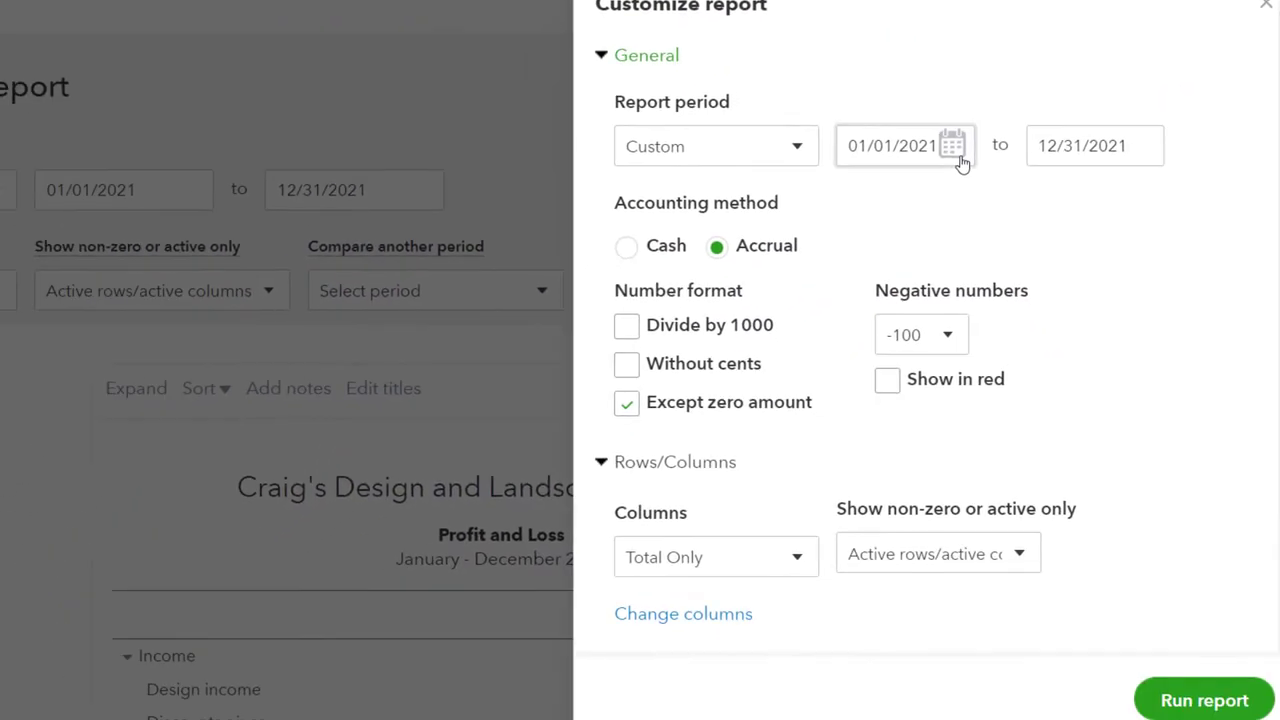
click(625, 366)
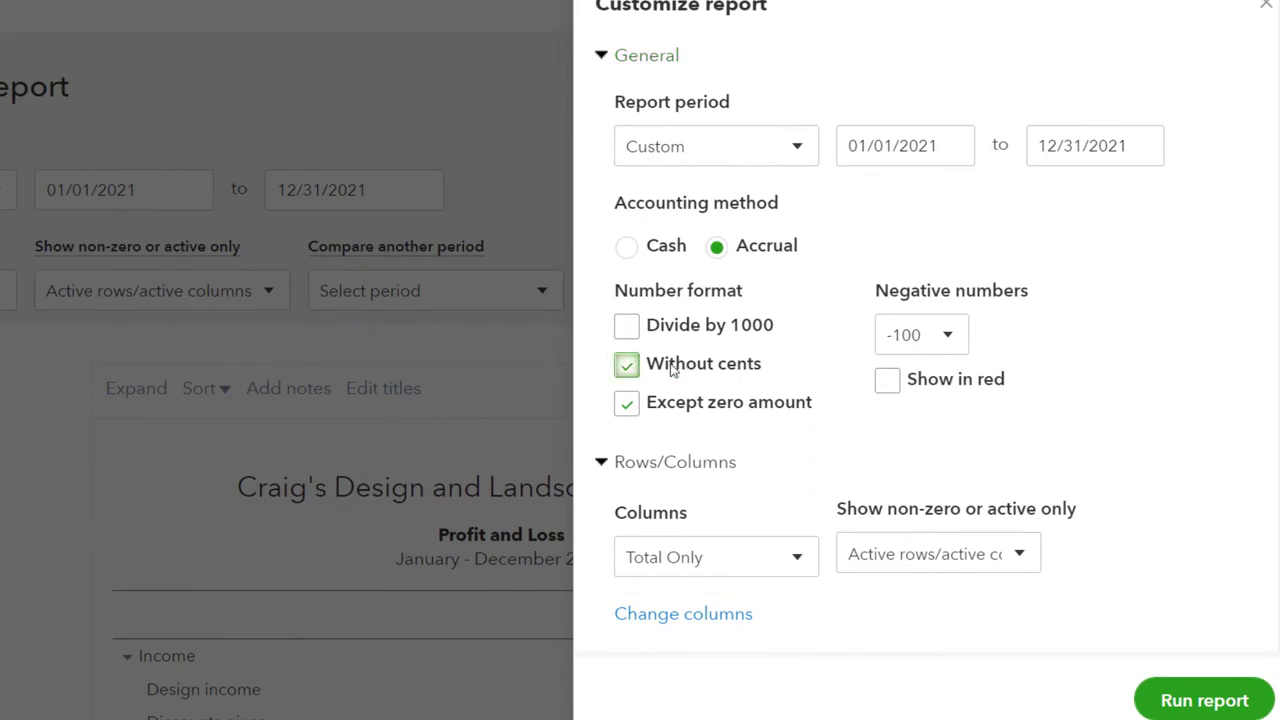
click(953, 343)
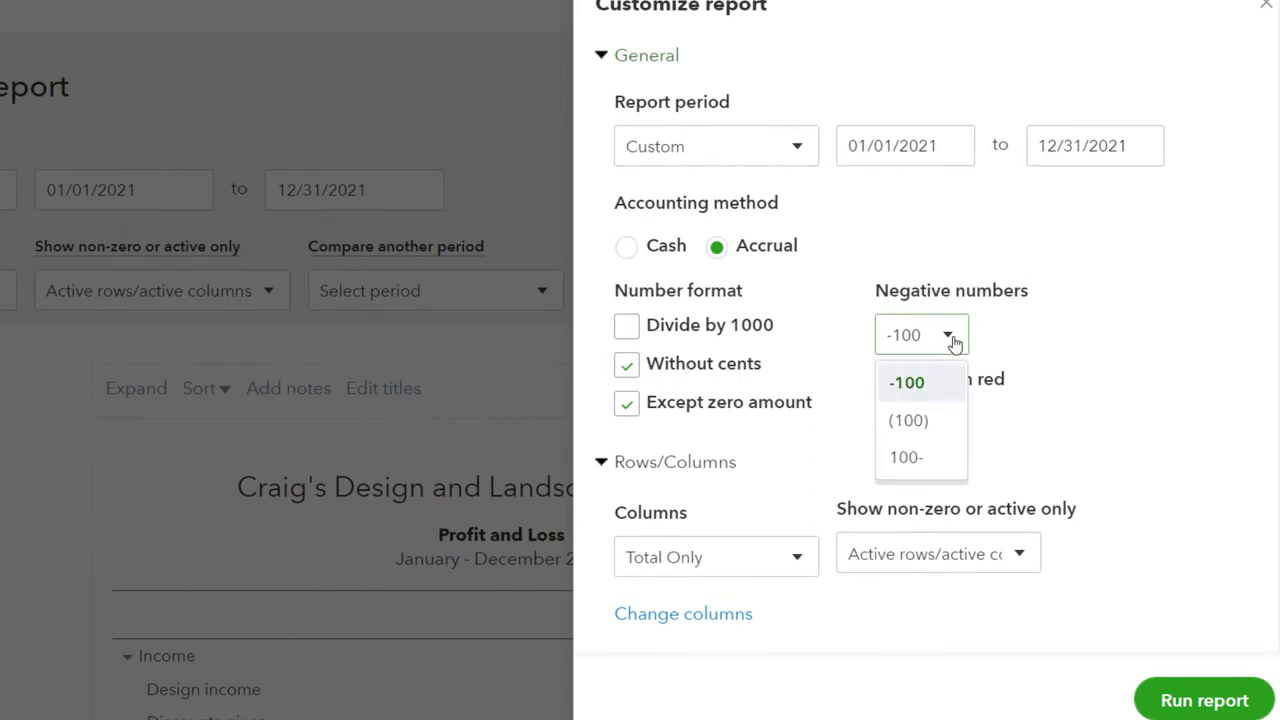
click(918, 420)
click(888, 383)
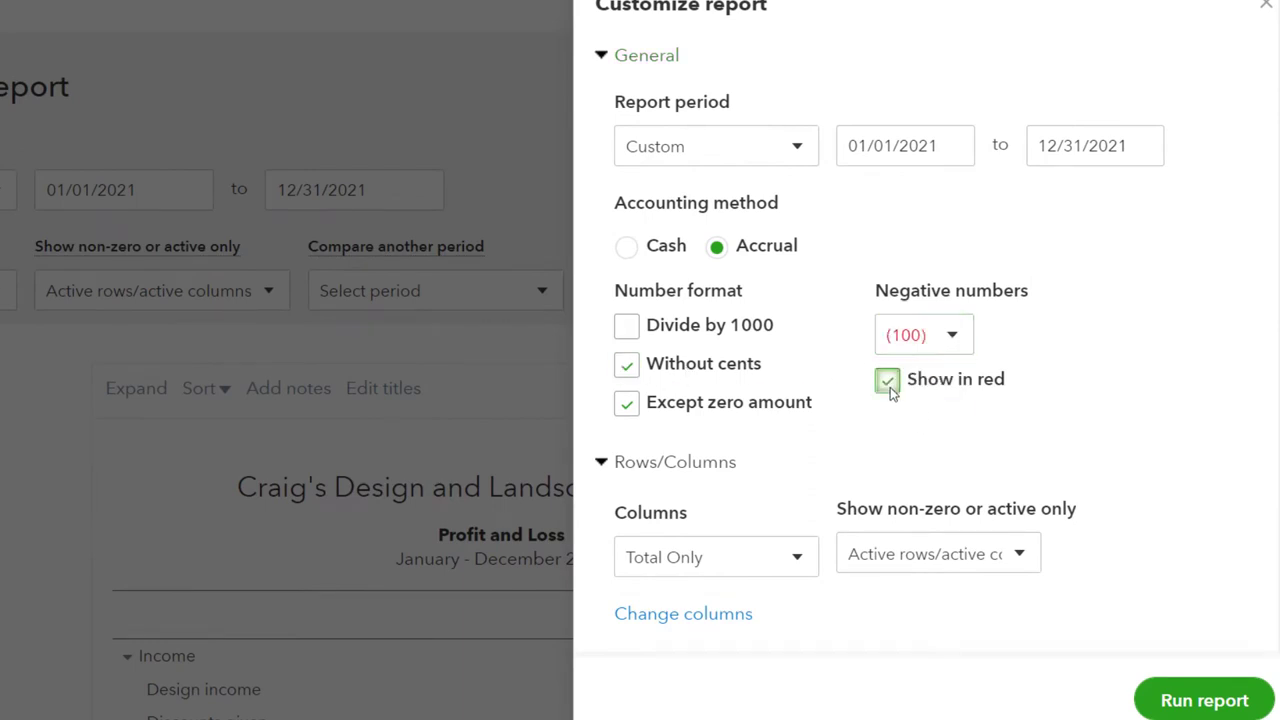
Remove the date prepared, time prepared and report basis from the report's footer in the customization settings.
scroll(889, 391, down, 3)
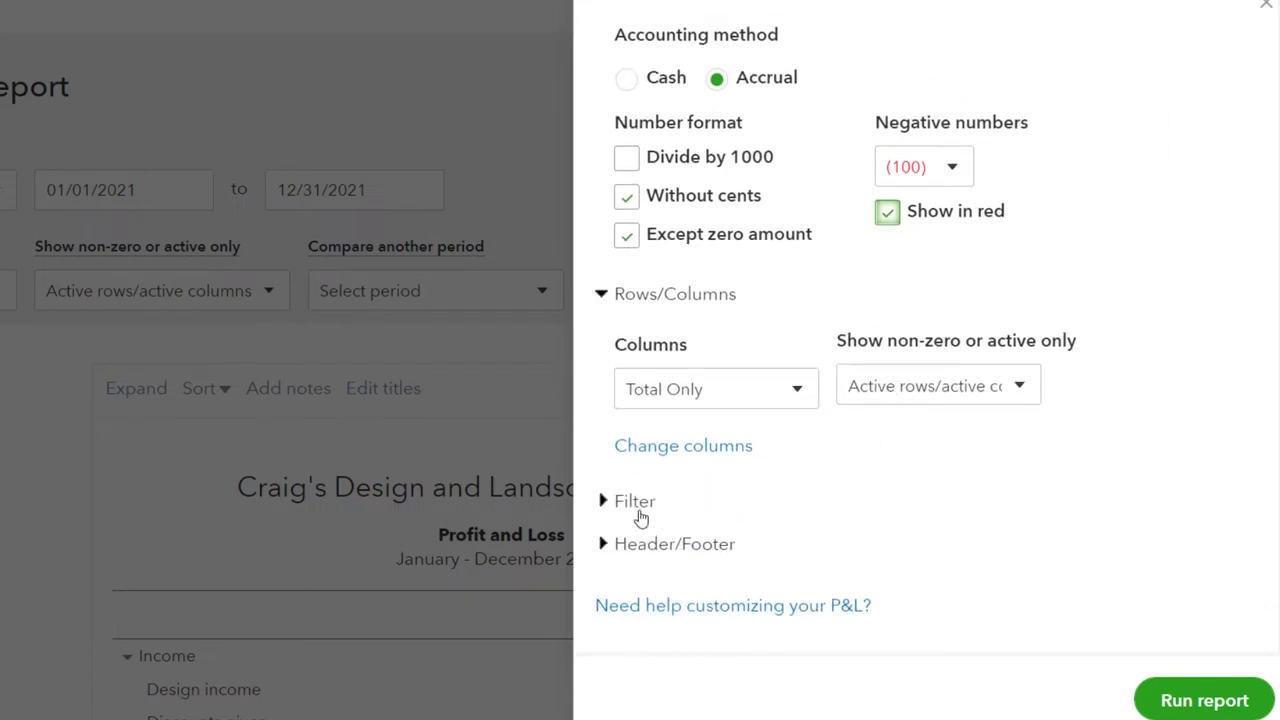
click(620, 550)
scroll(623, 552, down, 2)
scroll(622, 550, down, 1)
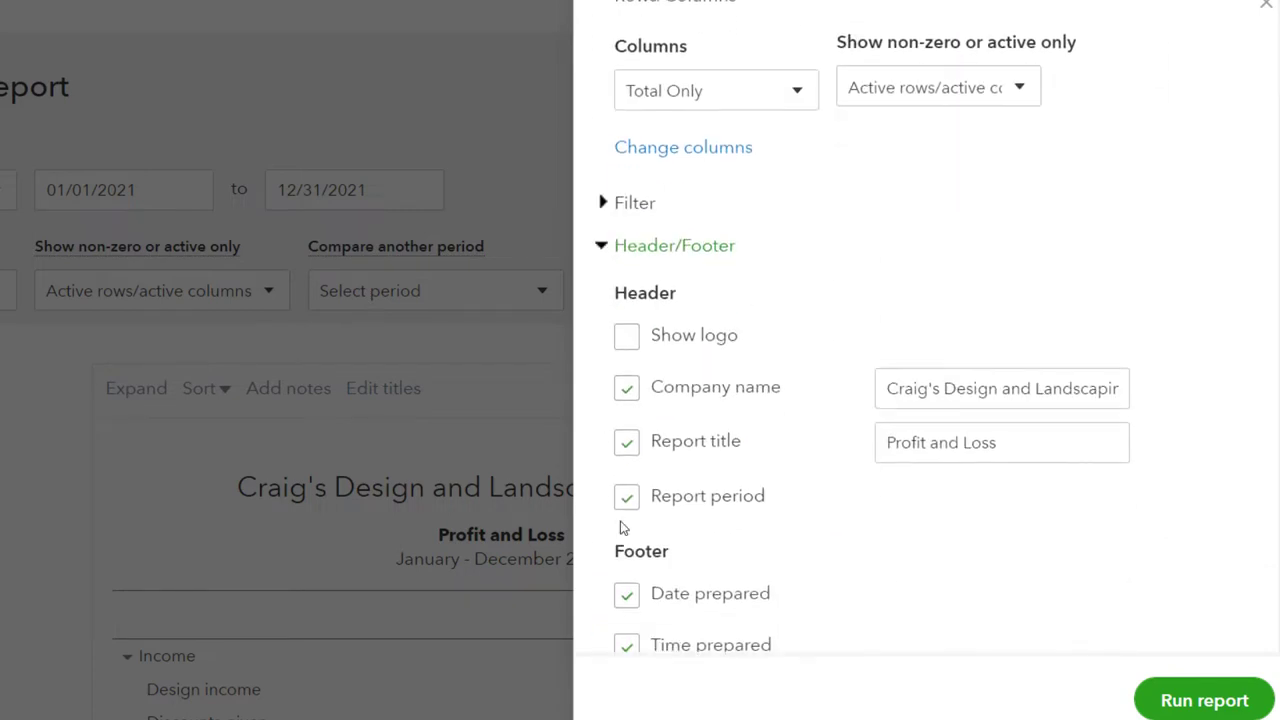
scroll(623, 523, down, 1)
click(626, 496)
click(628, 545)
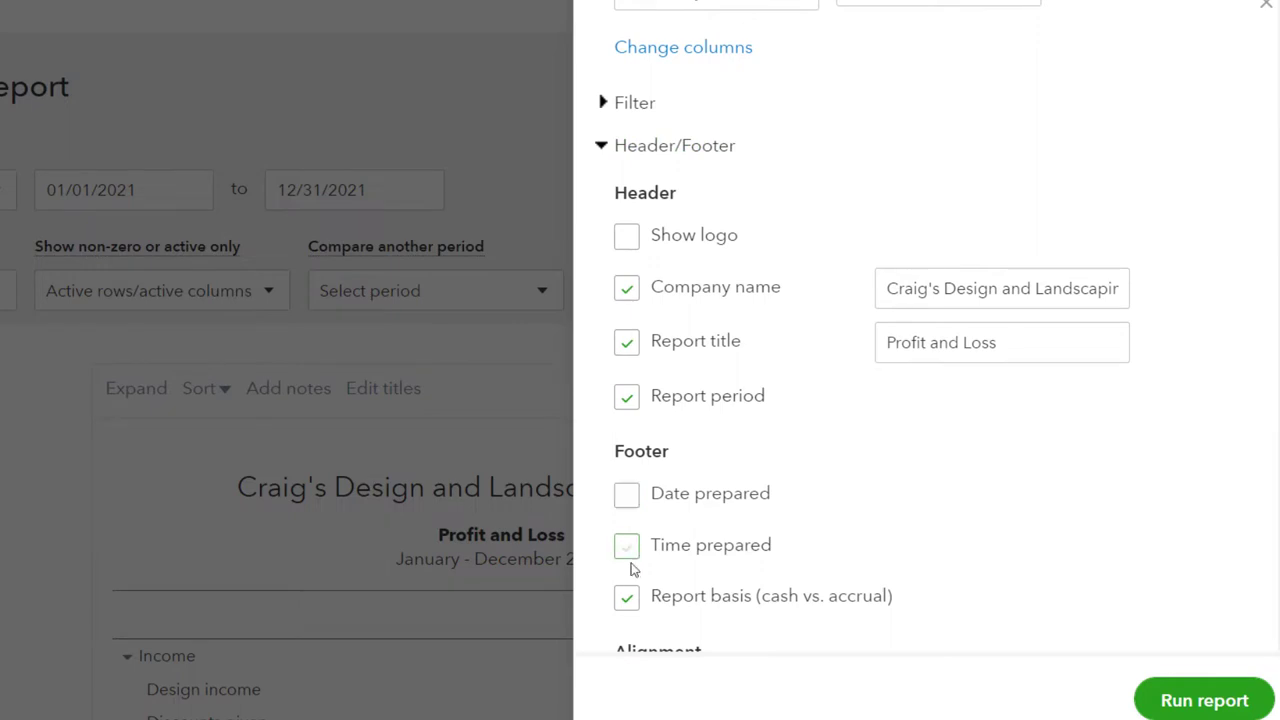
click(626, 596)
Set the report title to Income Statement Summary, run the customized report and review its income and expense rows.
drag(1002, 352, 852, 348)
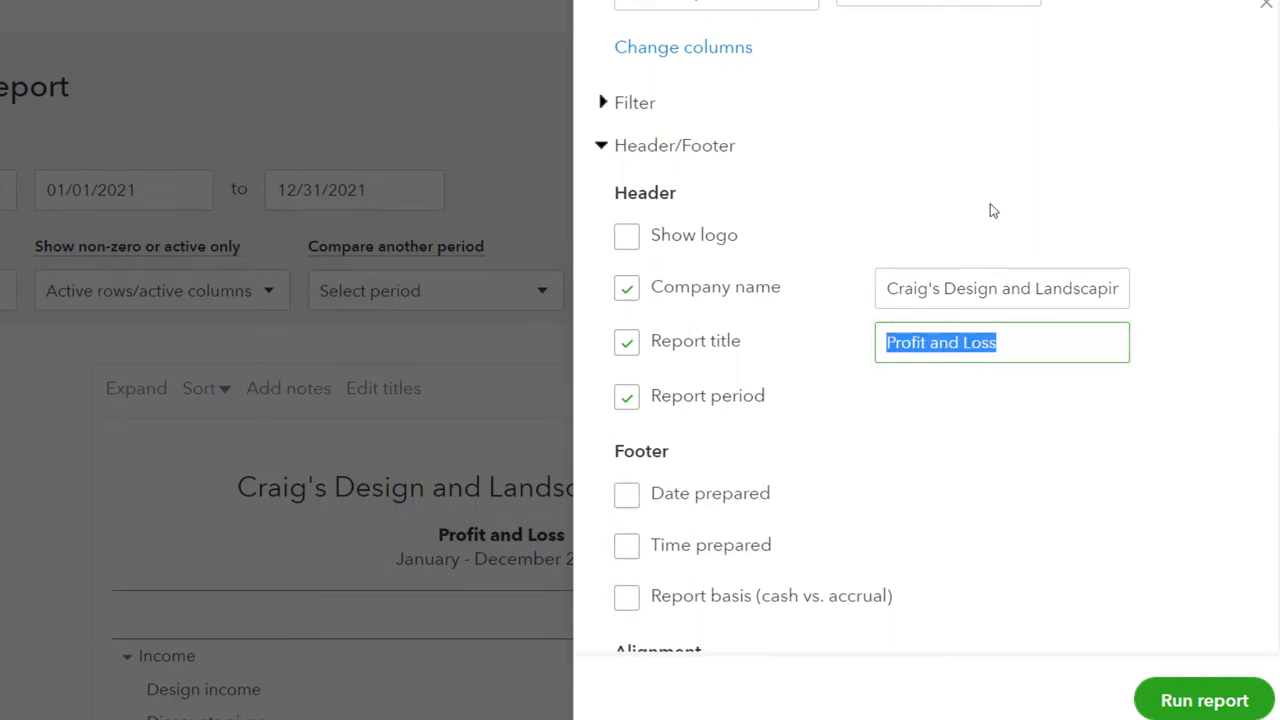
text(Inc)
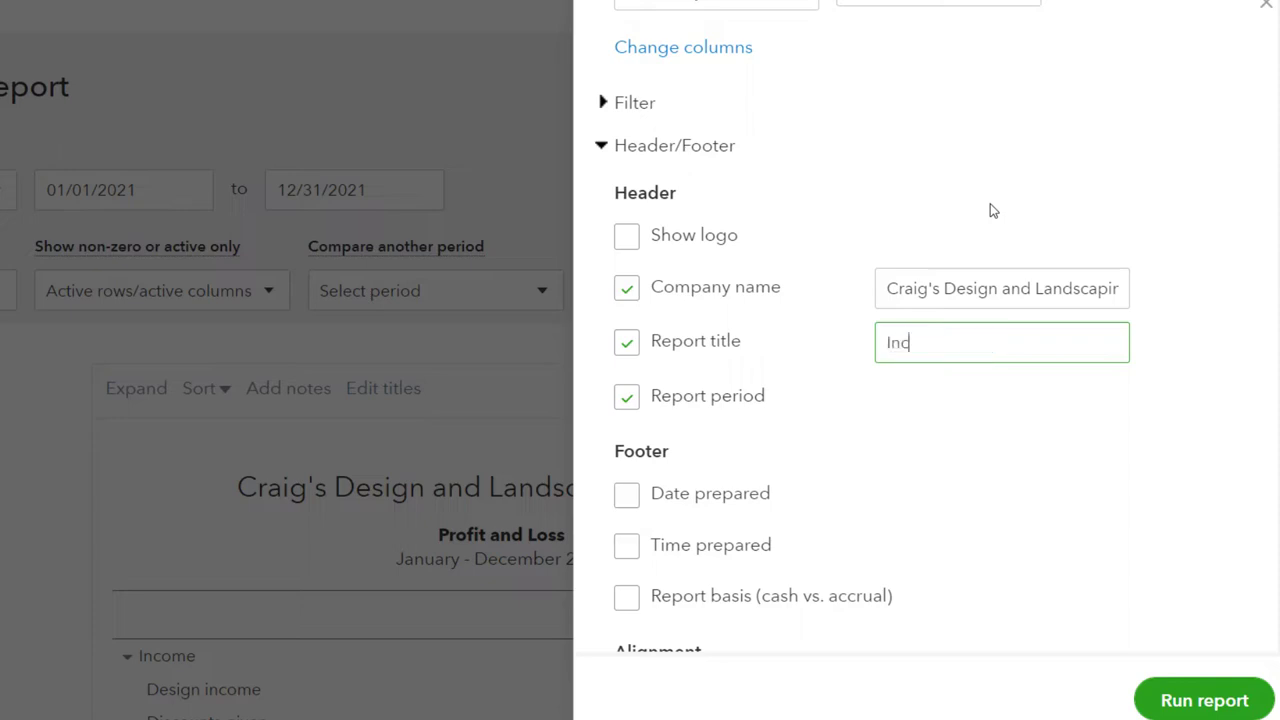
text(ome Statement Summary Re)
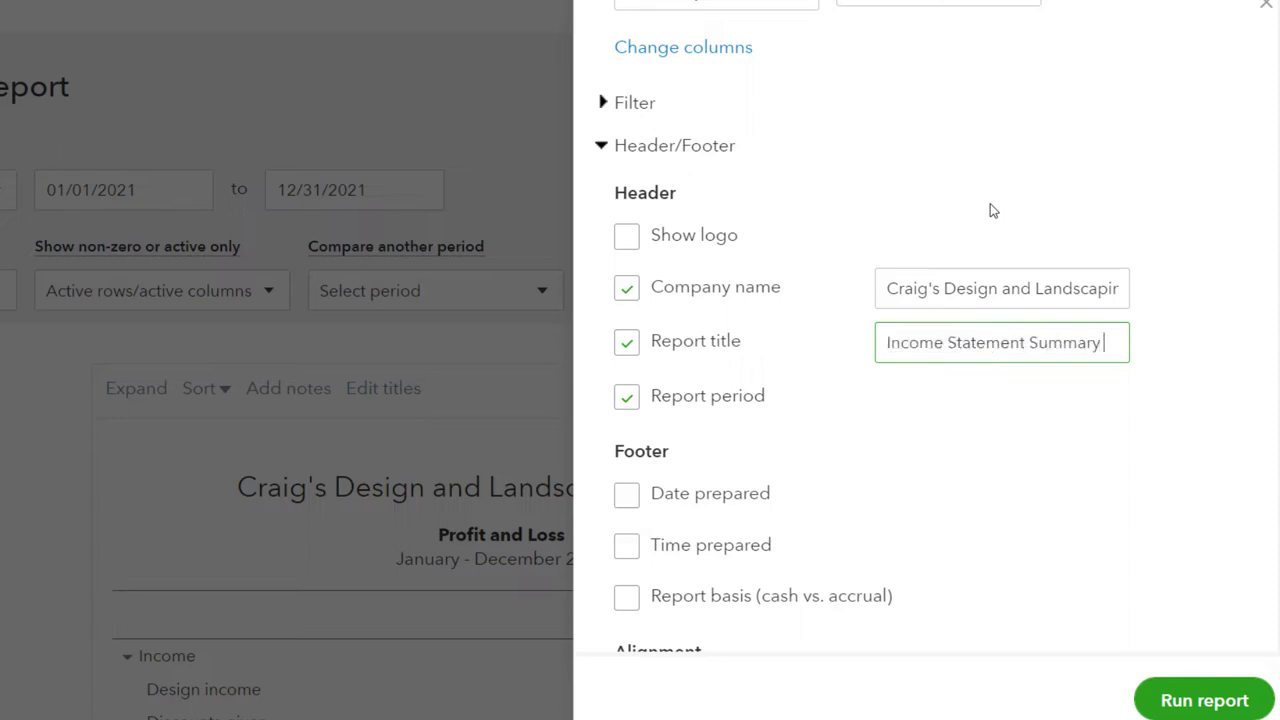
key(BackSpace)
key(BackSpace)
key(BackSpace)
drag(1106, 343, 862, 347)
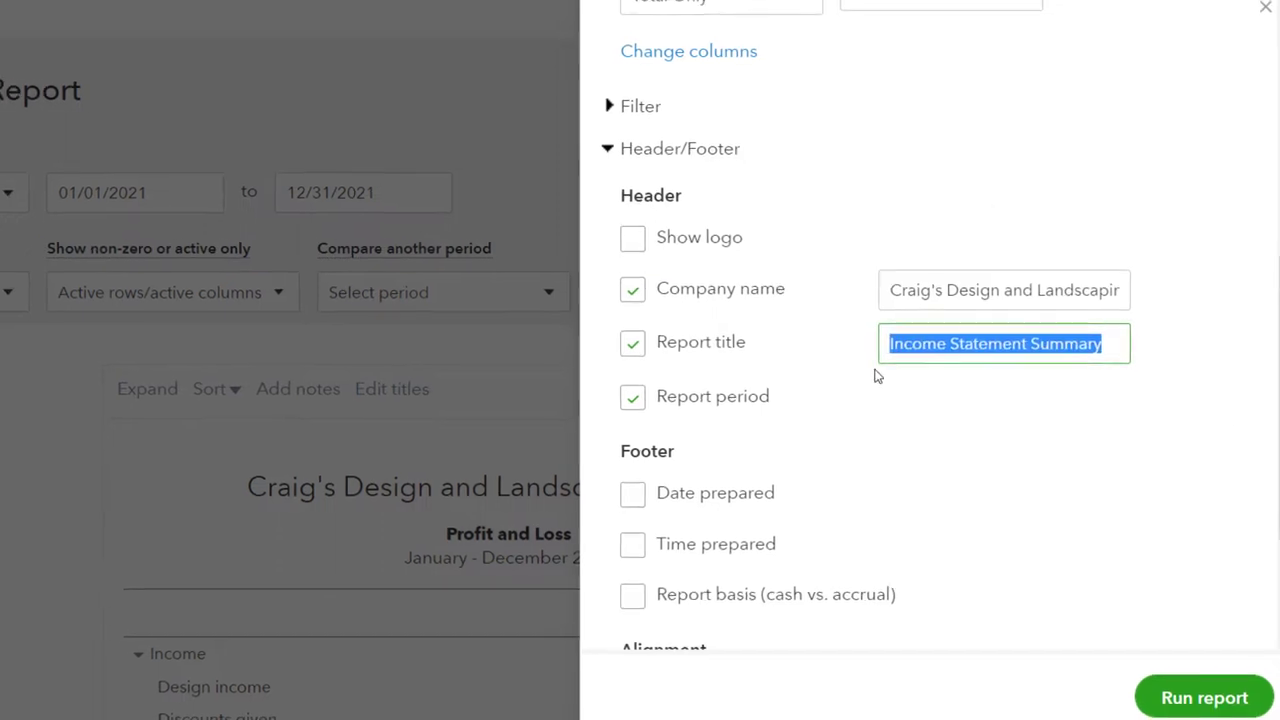
click(1170, 699)
scroll(988, 570, down, 3)
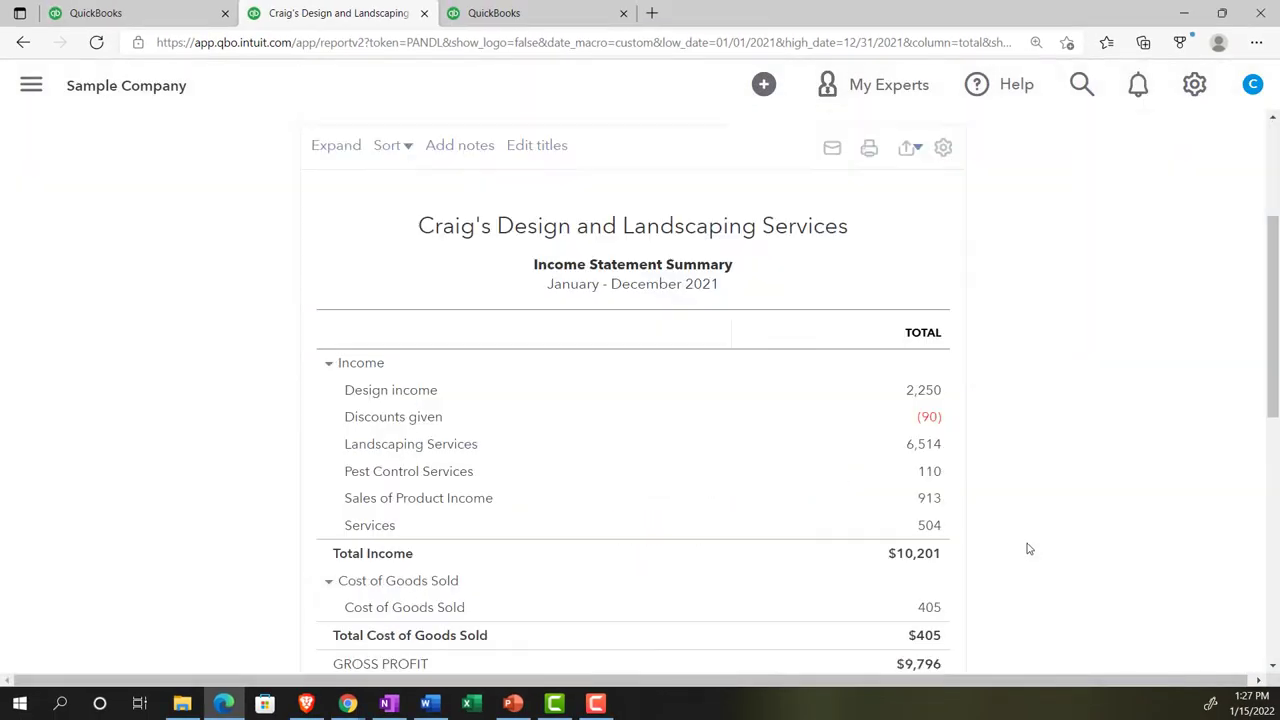
scroll(1028, 548, down, 4)
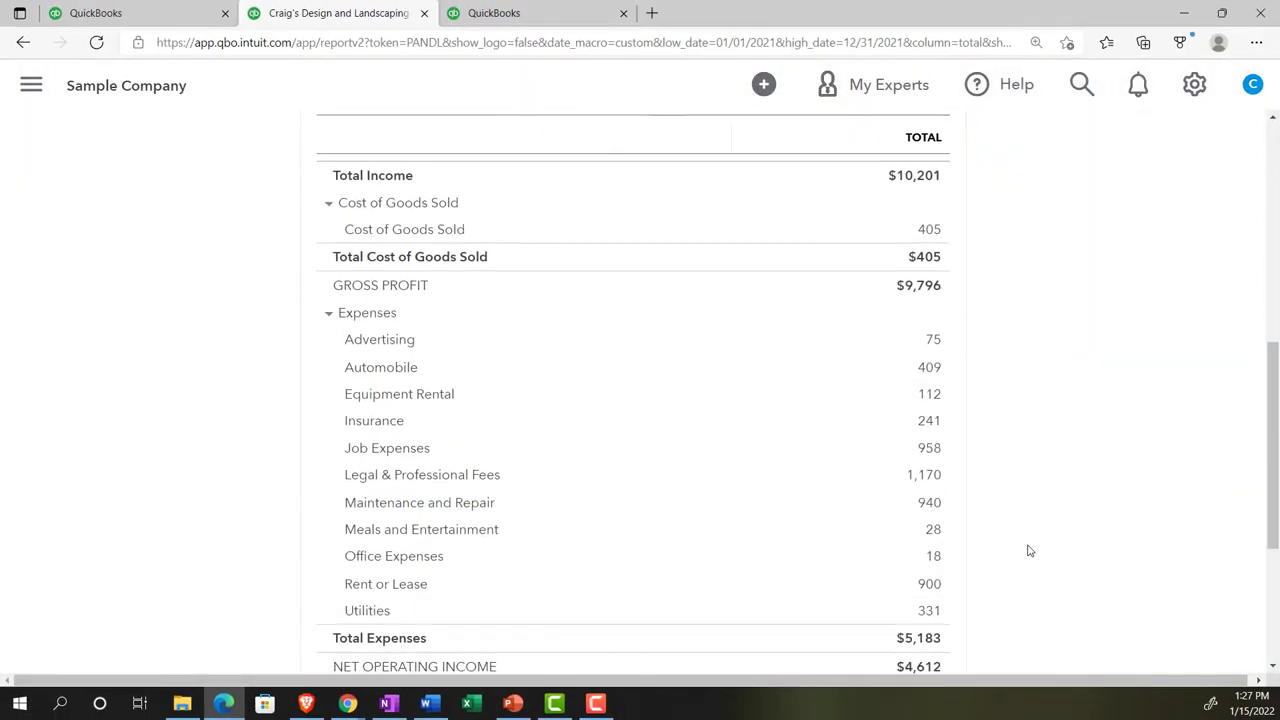
scroll(1028, 548, up, 5)
scroll(1029, 550, up, 2)
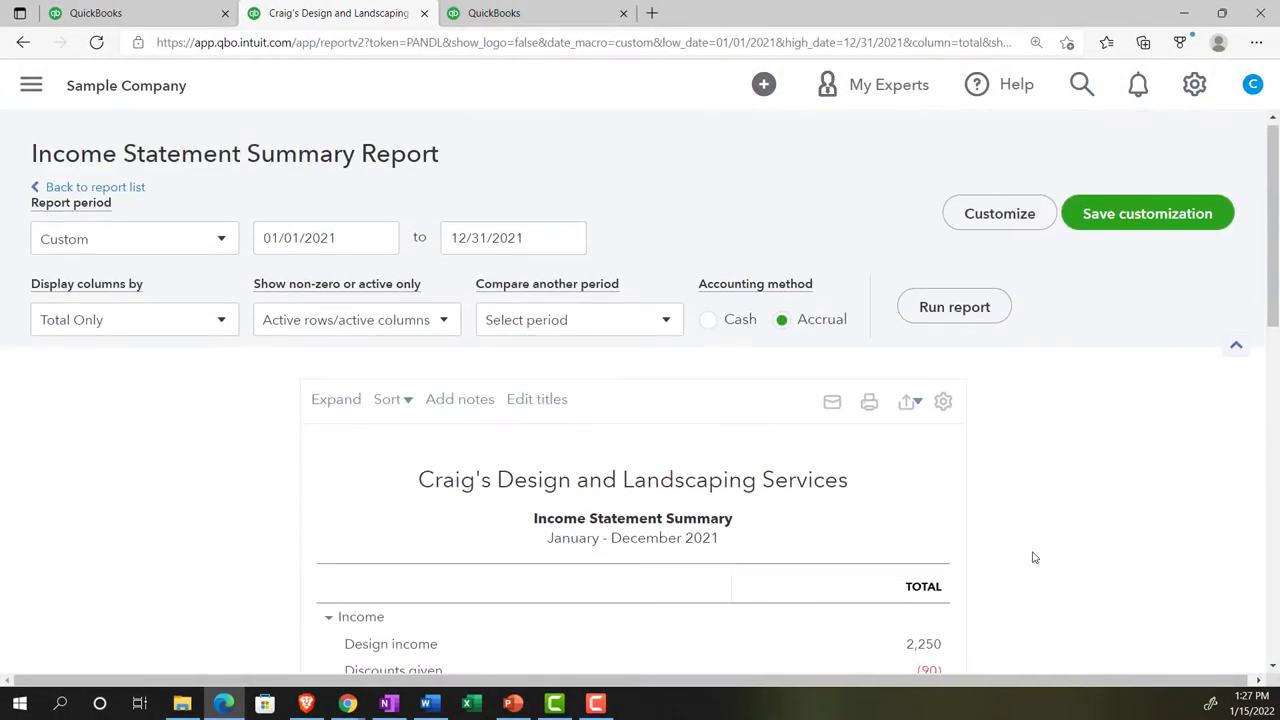
Start saving the report customization and add the report to a new group named Month End Reports.
click(1051, 289)
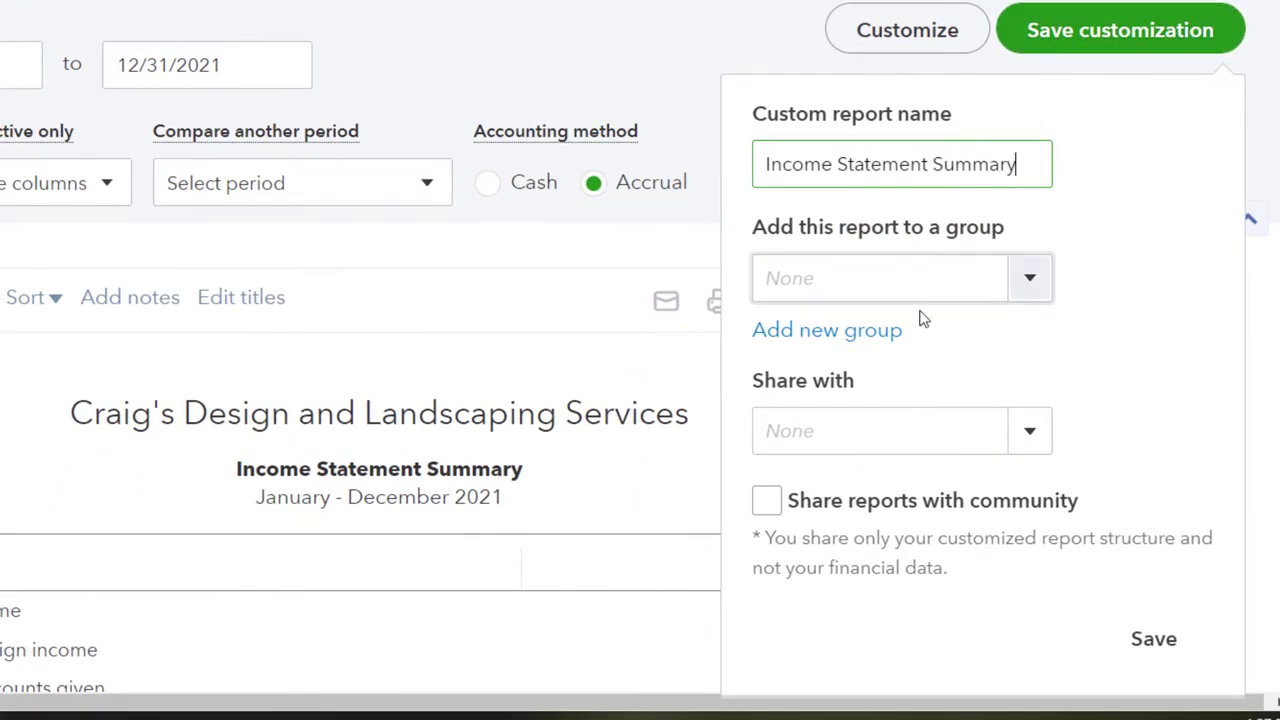
click(832, 334)
click(815, 397)
text(M)
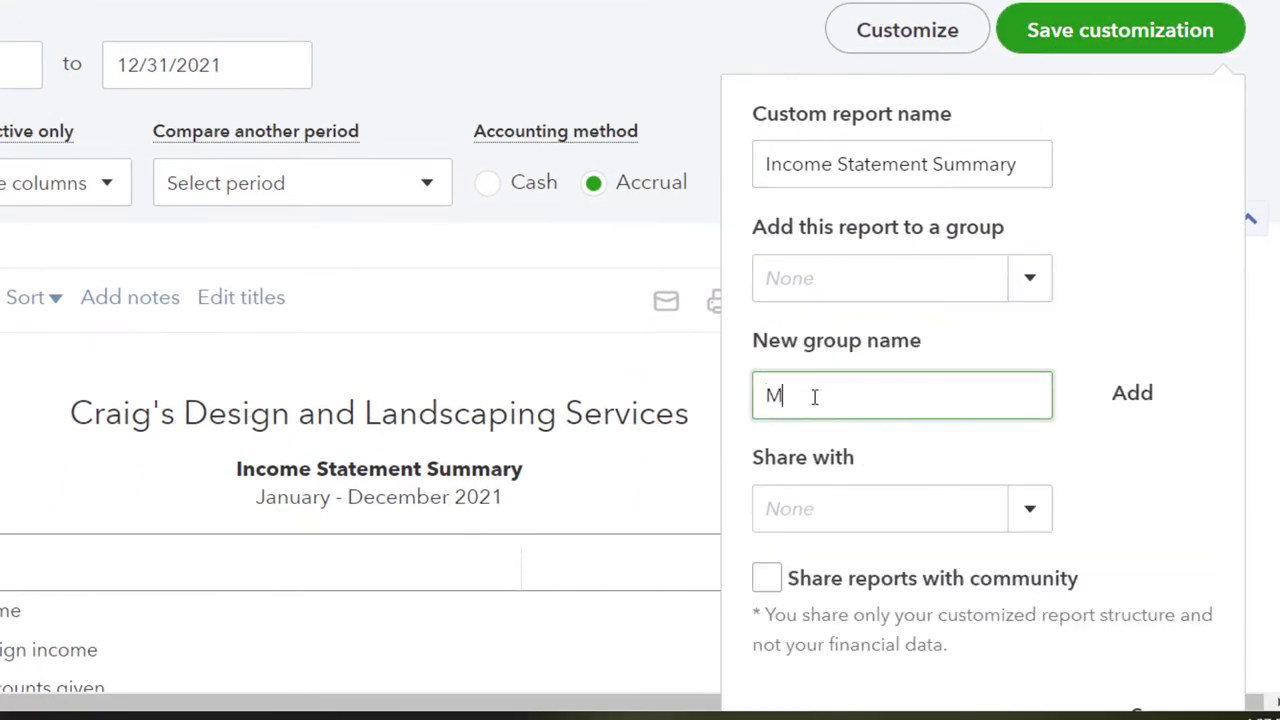
text(onth End Reports)
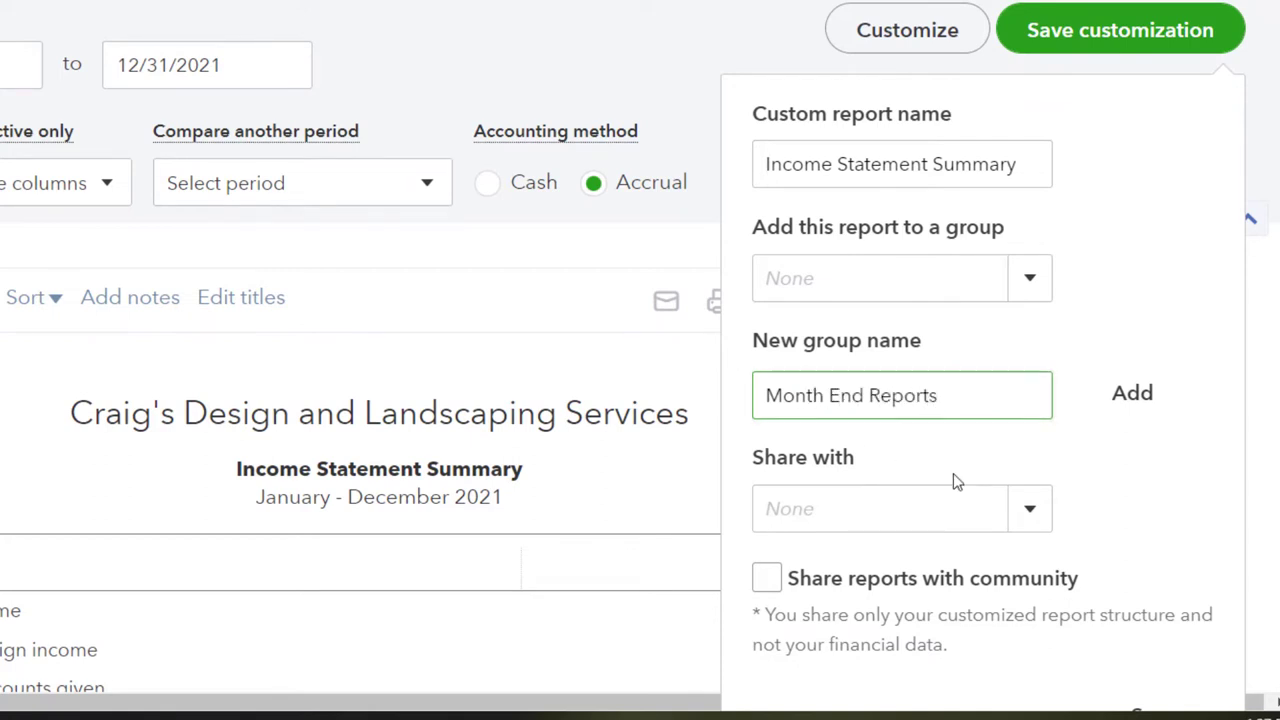
click(1133, 395)
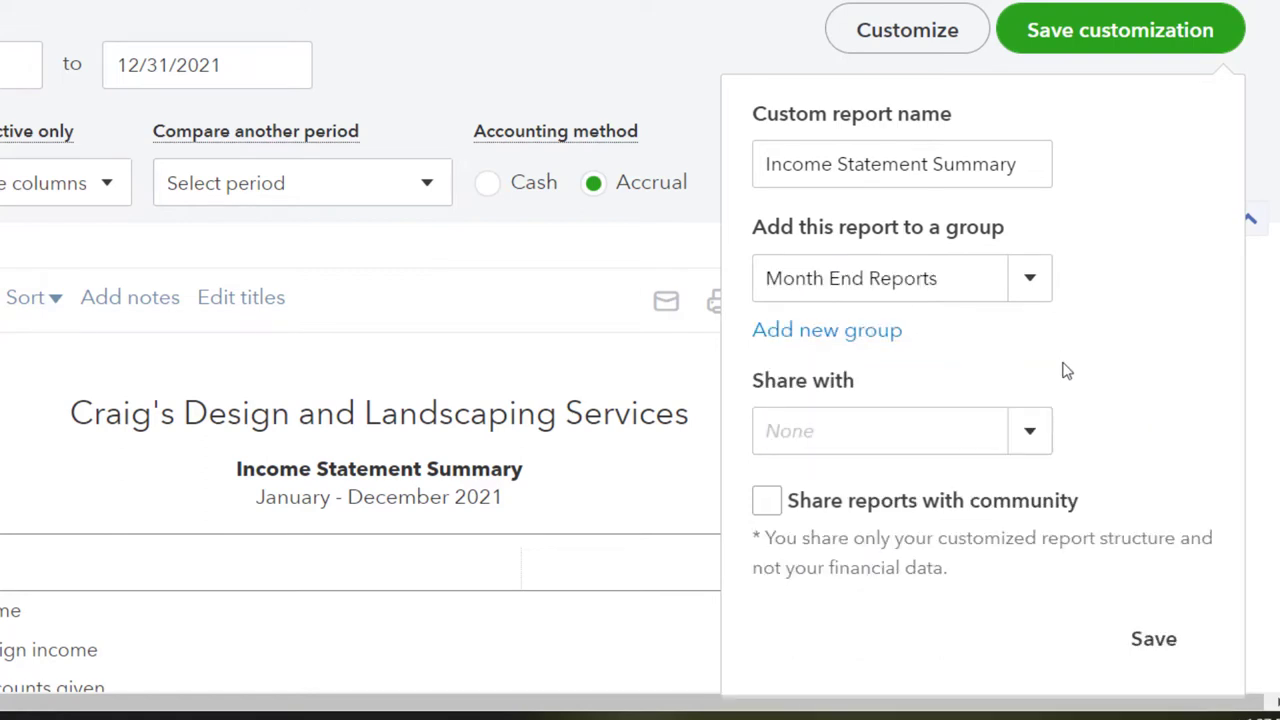
Name the custom report 1 Income Statement Summary and save it.
click(808, 171)
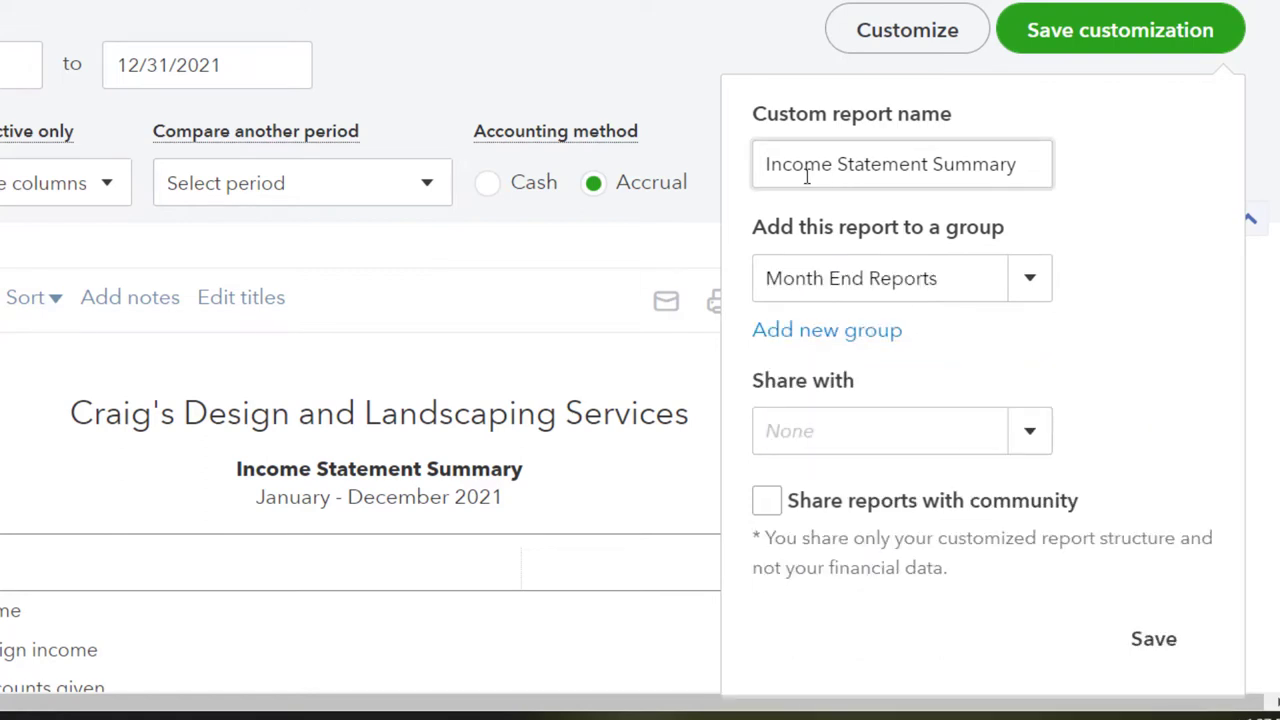
triple_click(764, 170)
click(764, 170)
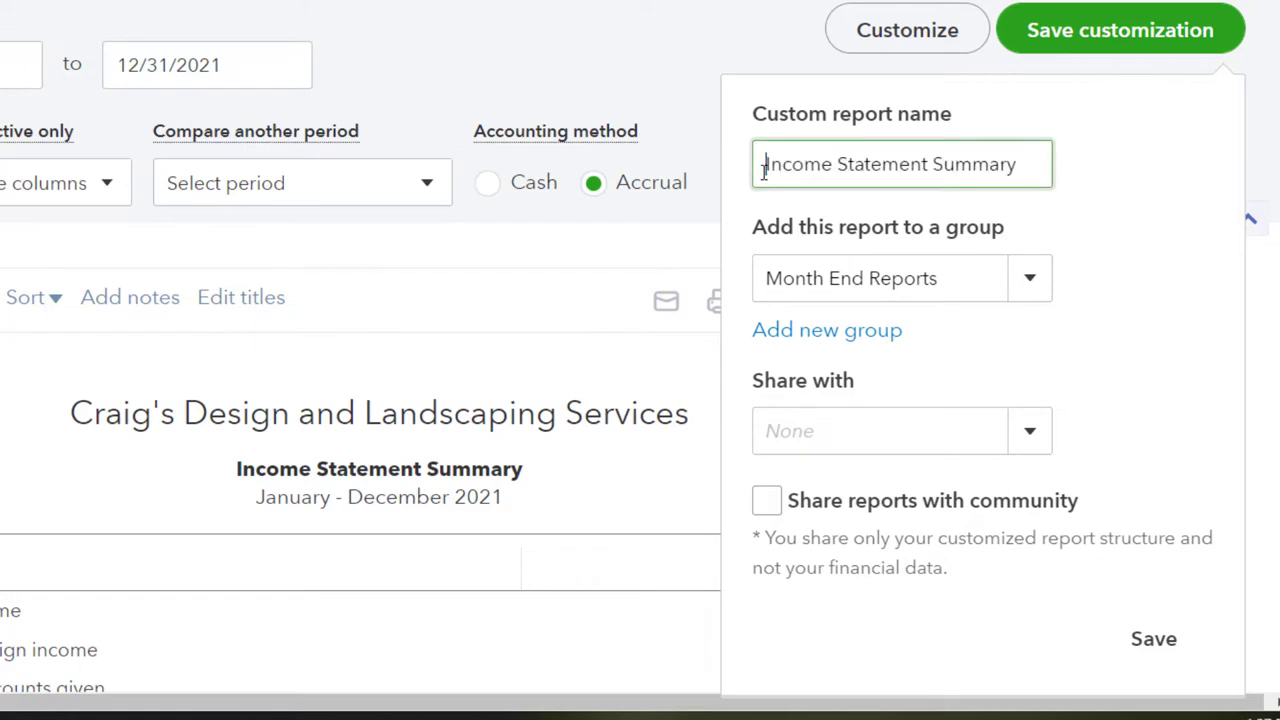
text(1)
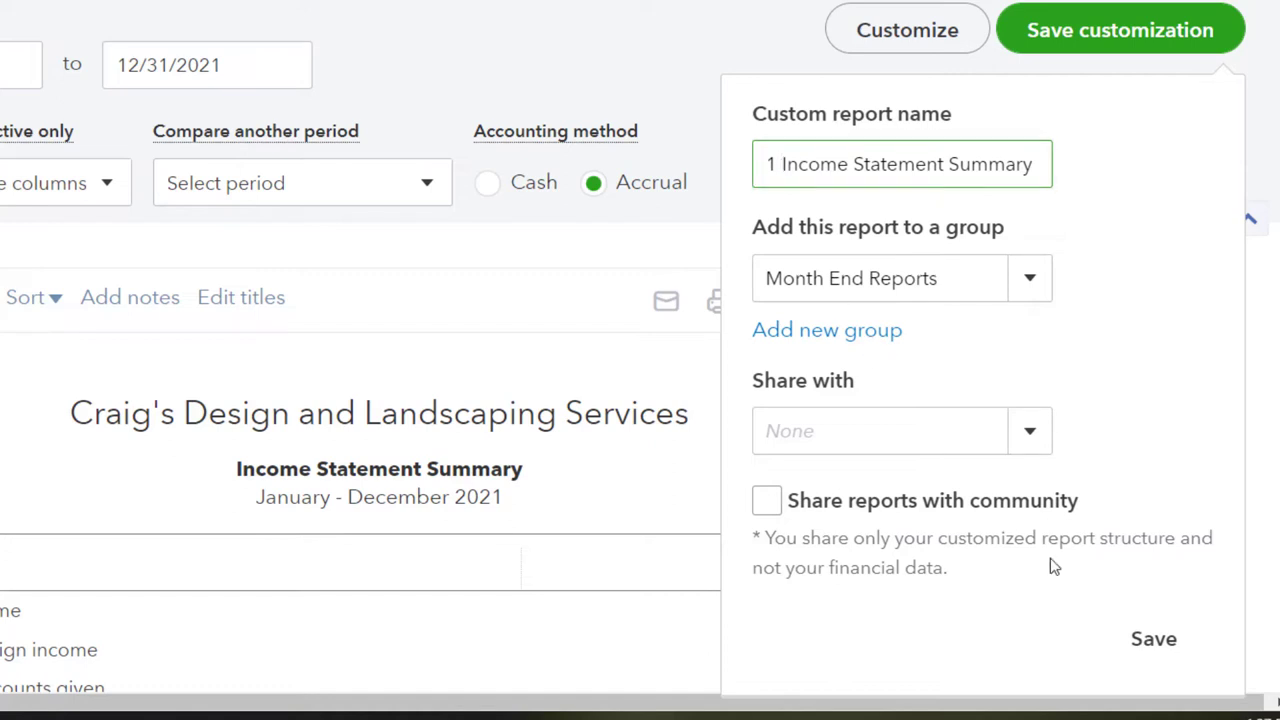
click(1155, 640)
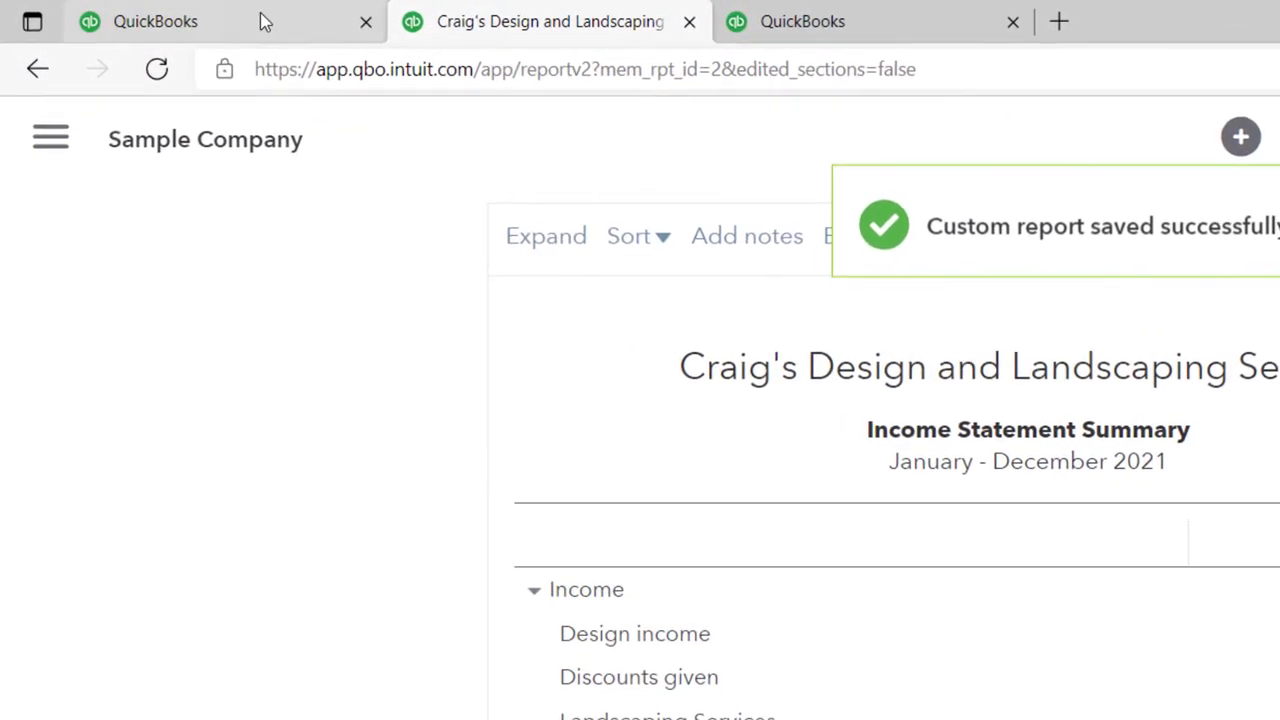
View the saved report in the custom reports list of the first QuickBooks browser tab, then hide the navigation sidebar.
click(250, 18)
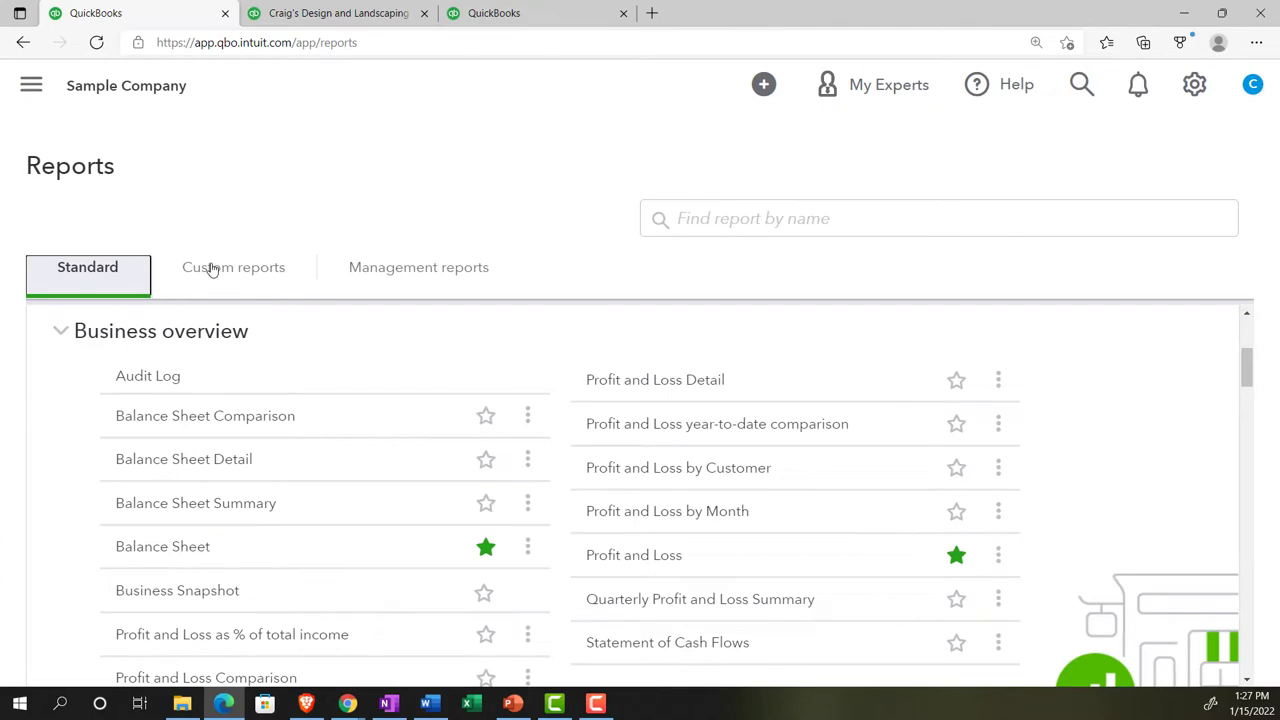
click(212, 268)
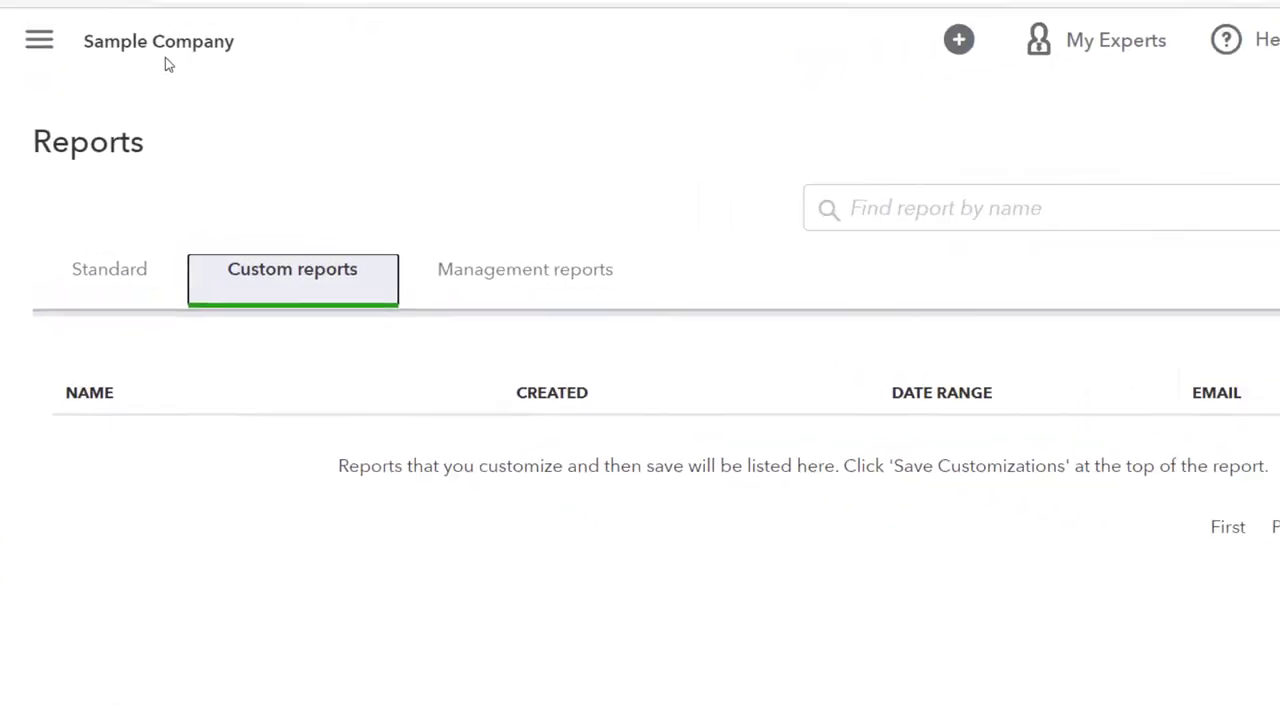
click(97, 45)
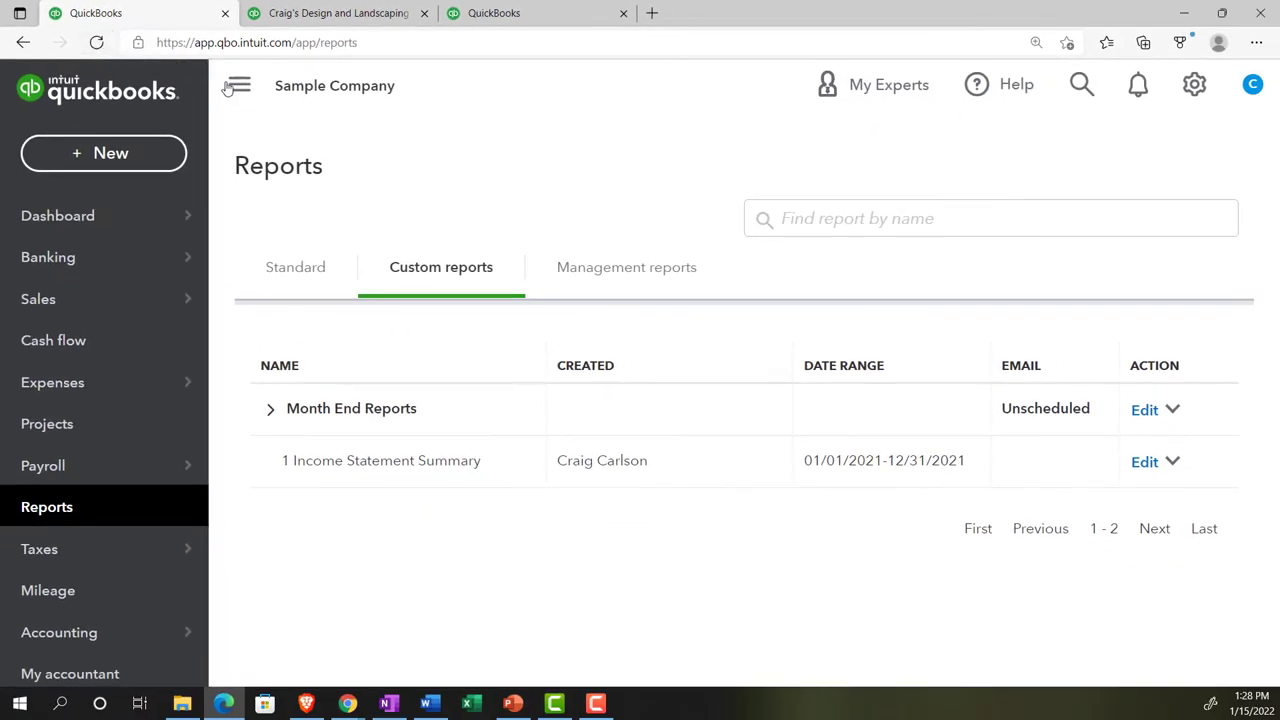
click(229, 87)
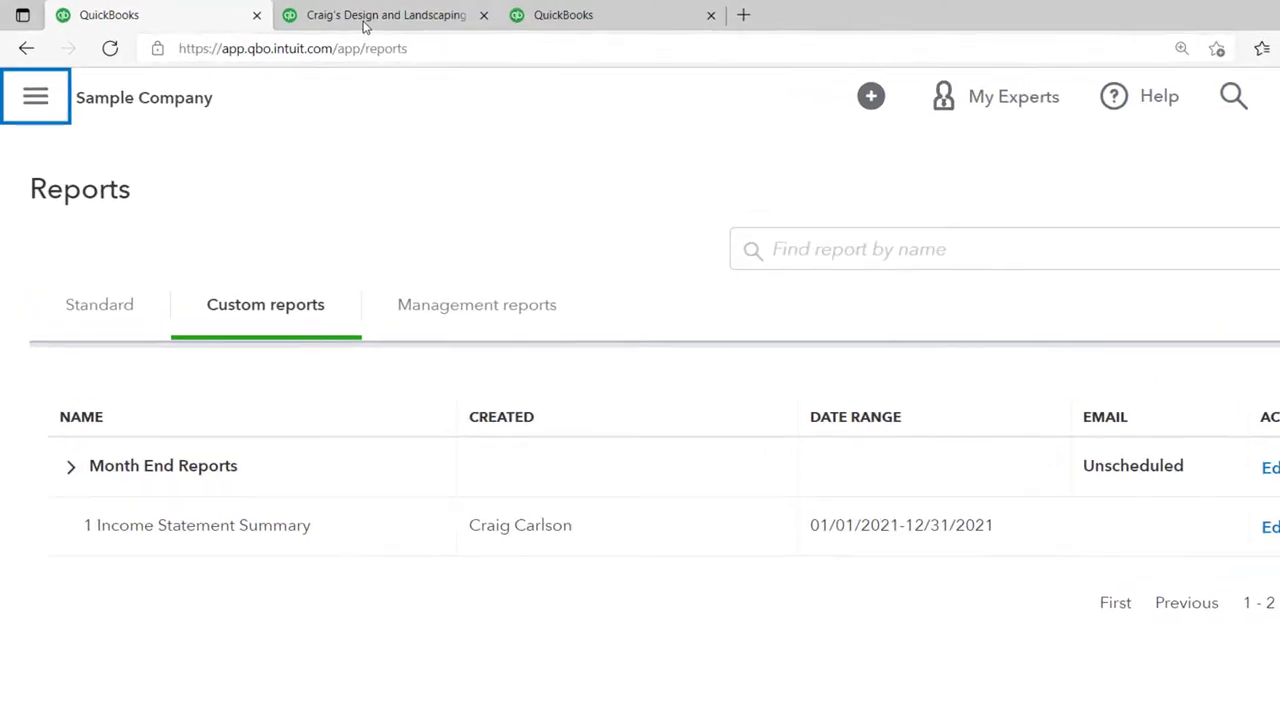
Return to the Income Statement Summary report and expand its subaccount rows into a detailed view.
click(366, 20)
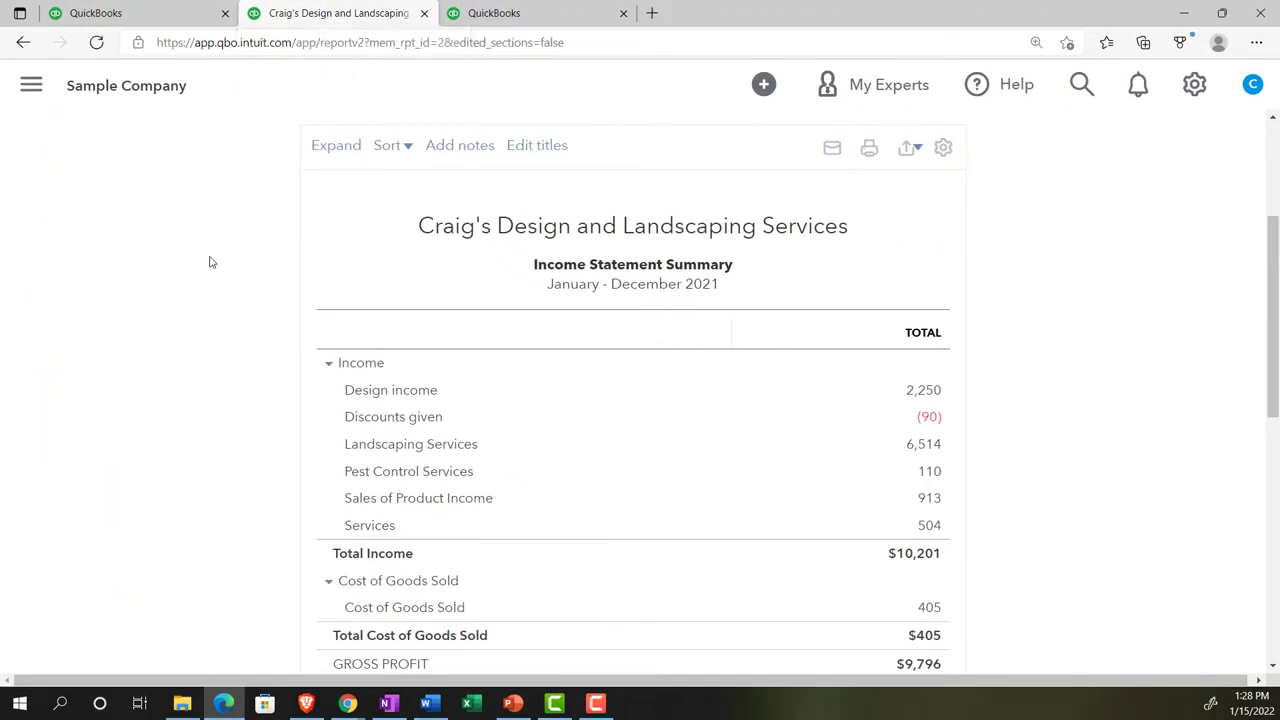
scroll(200, 266, up, 3)
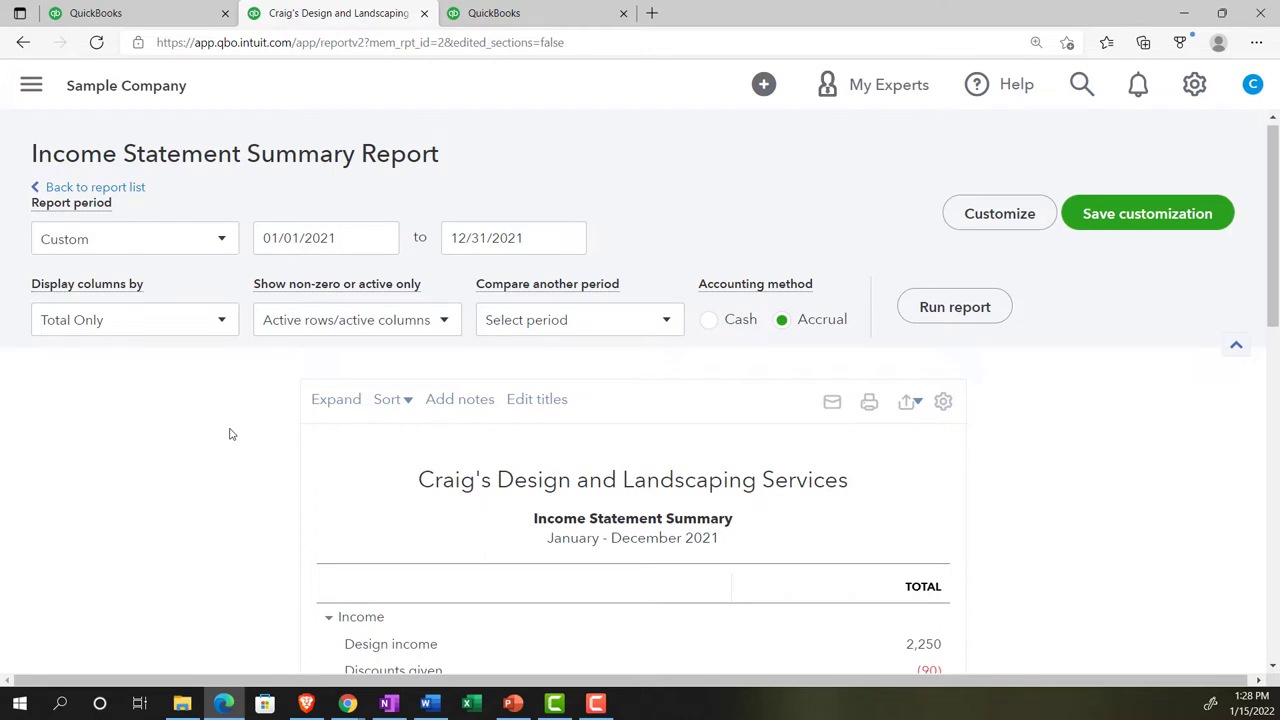
click(329, 401)
scroll(211, 443, down, 3)
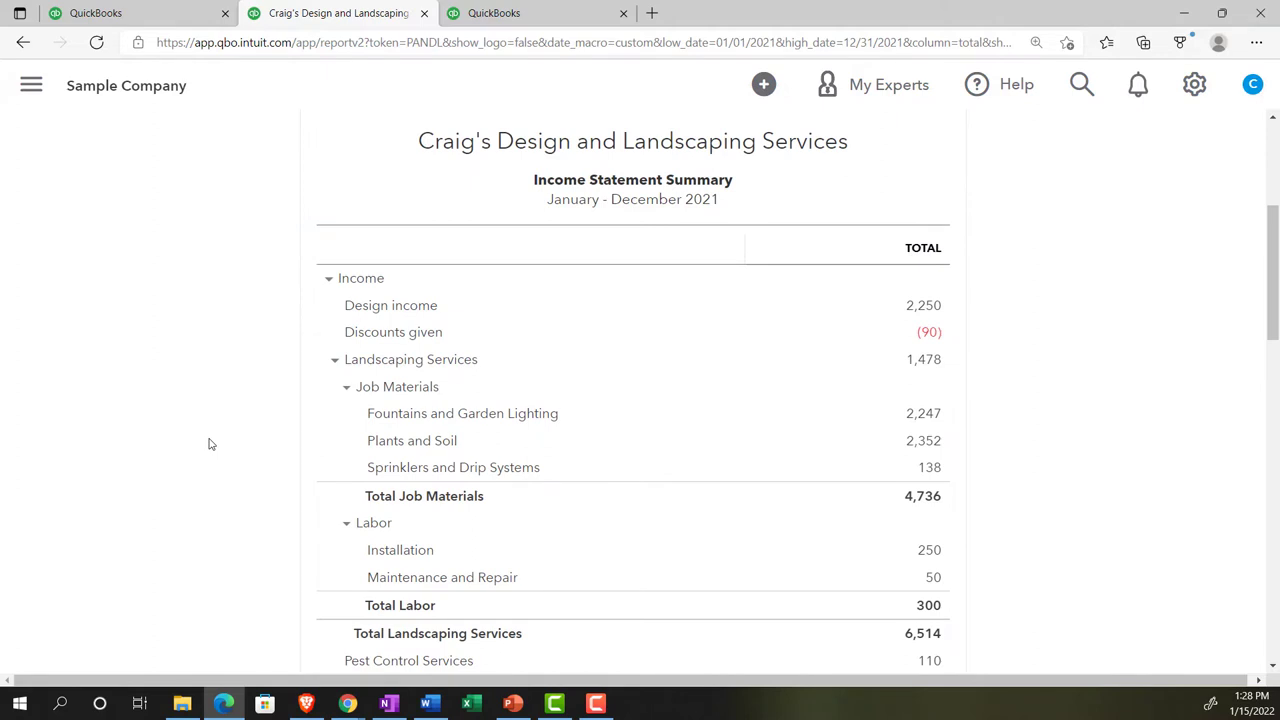
Save the expanded report customization under the name 2 Income Statement Standard in the Month End Reports group.
scroll(210, 444, up, 3)
scroll(210, 444, up, 1)
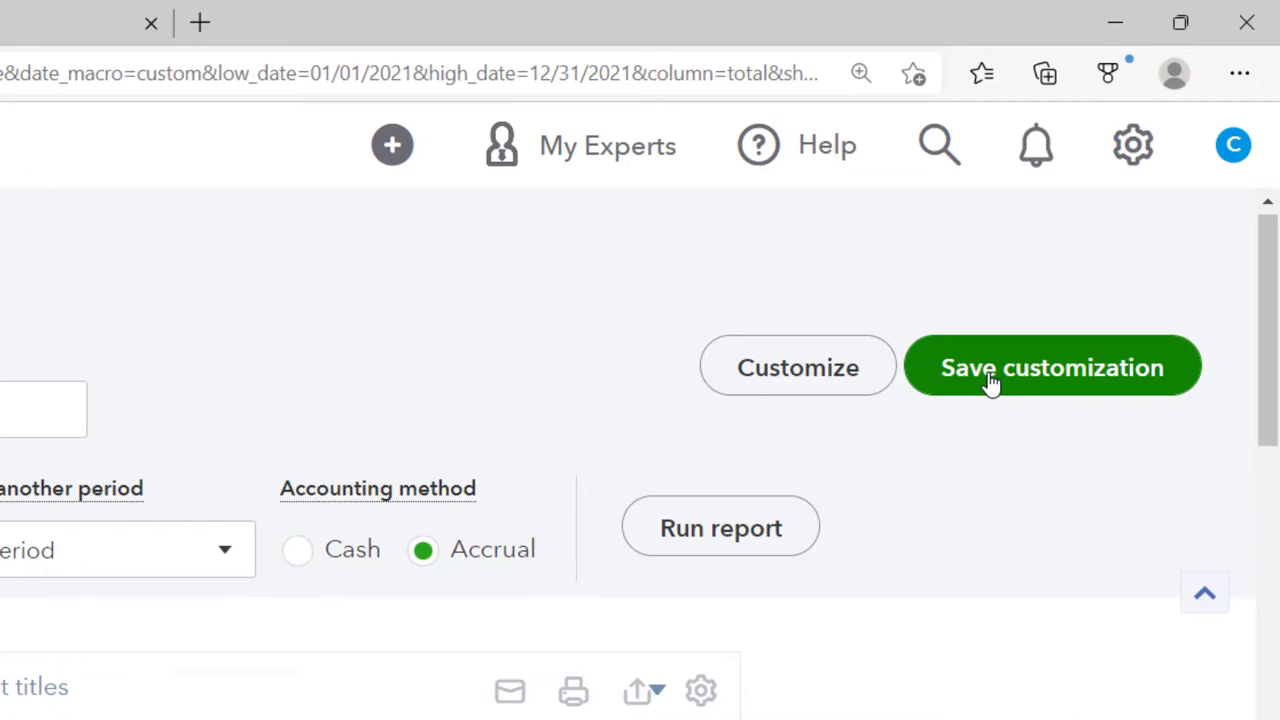
click(990, 378)
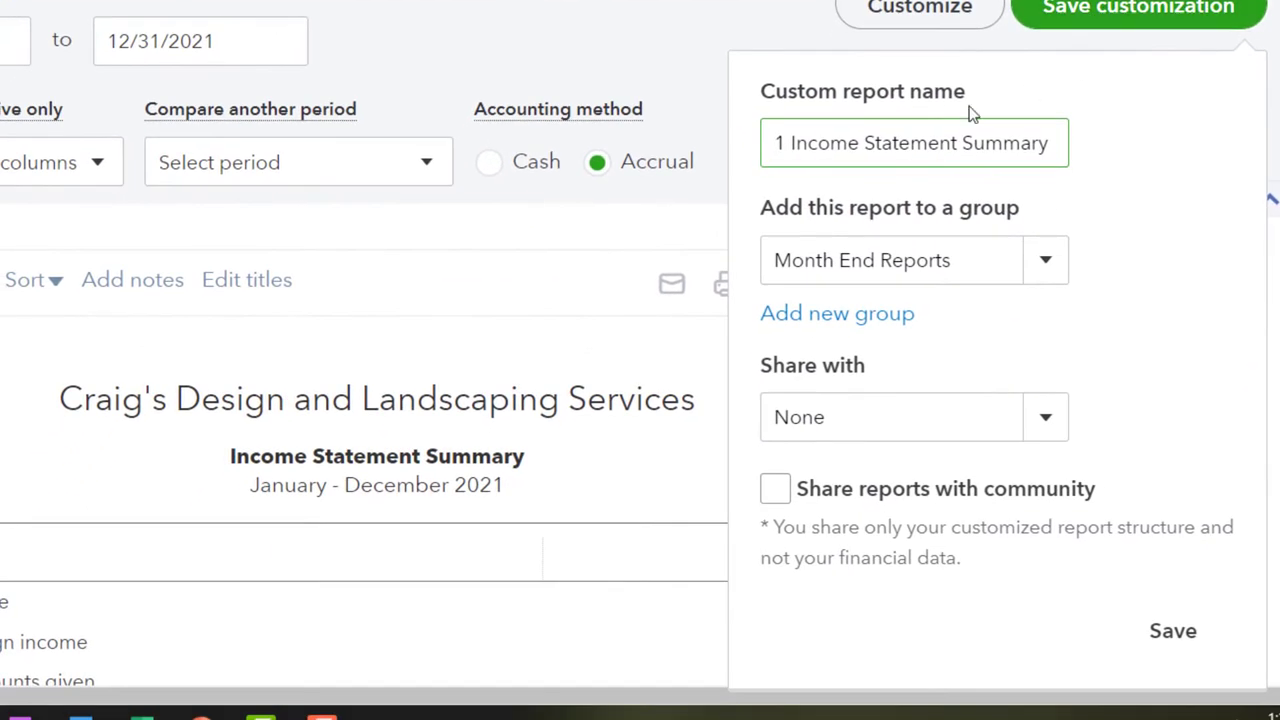
text(1)
key(BackSpace)
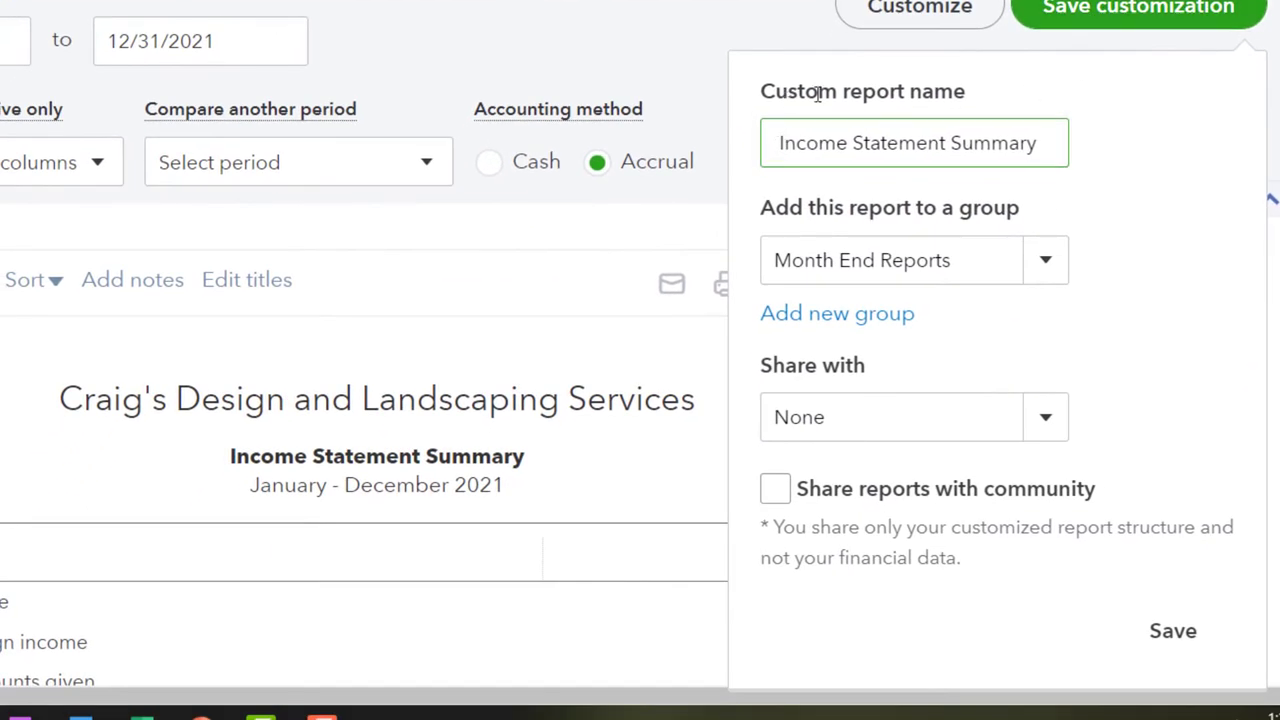
text(2)
key(Right)
key(Right)
key(Right)
key(Right)
key(Right)
key(Right)
key(Right)
key(Right)
key(Right)
key(Right)
key(Right)
key(Right)
key(Right)
key(Right)
key(Right)
key(Right)
key(Right)
key(Right)
key(Right)
key(Right)
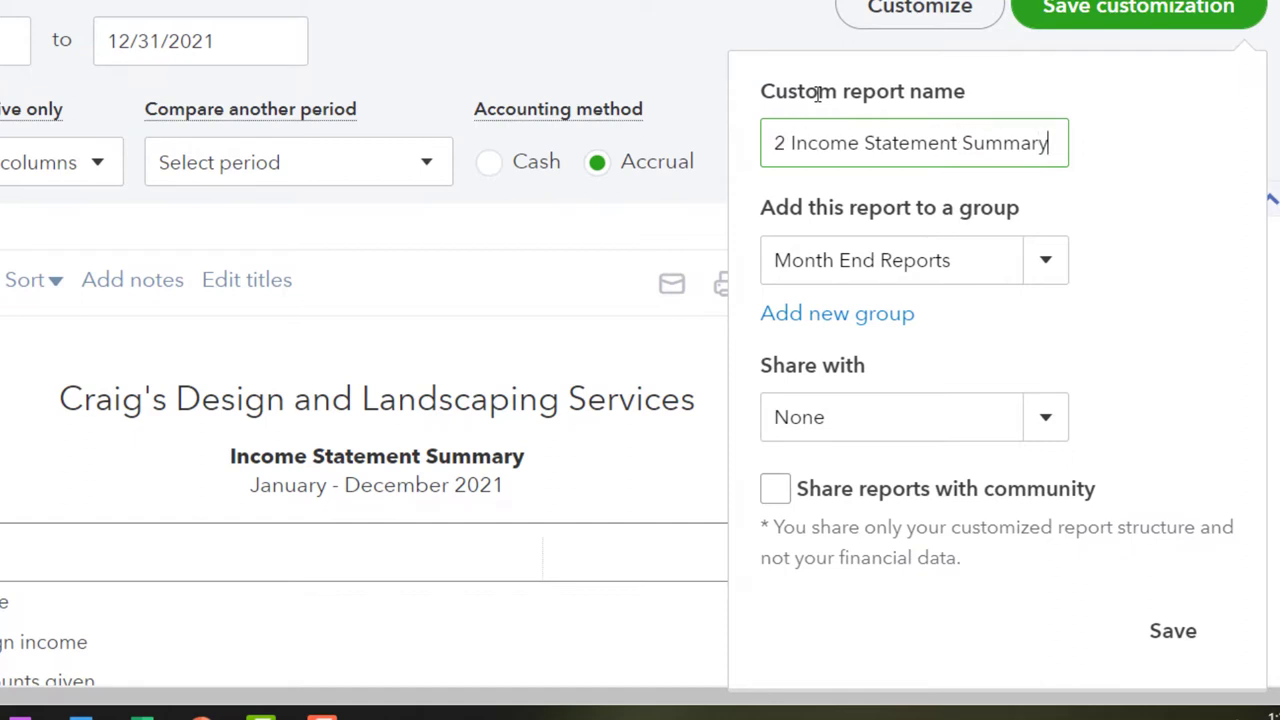
key(BackSpace)
key(BackSpace)
key(BackSpace)
key(BackSpace)
key(BackSpace)
key(BackSpace)
text(tandard)
click(1160, 631)
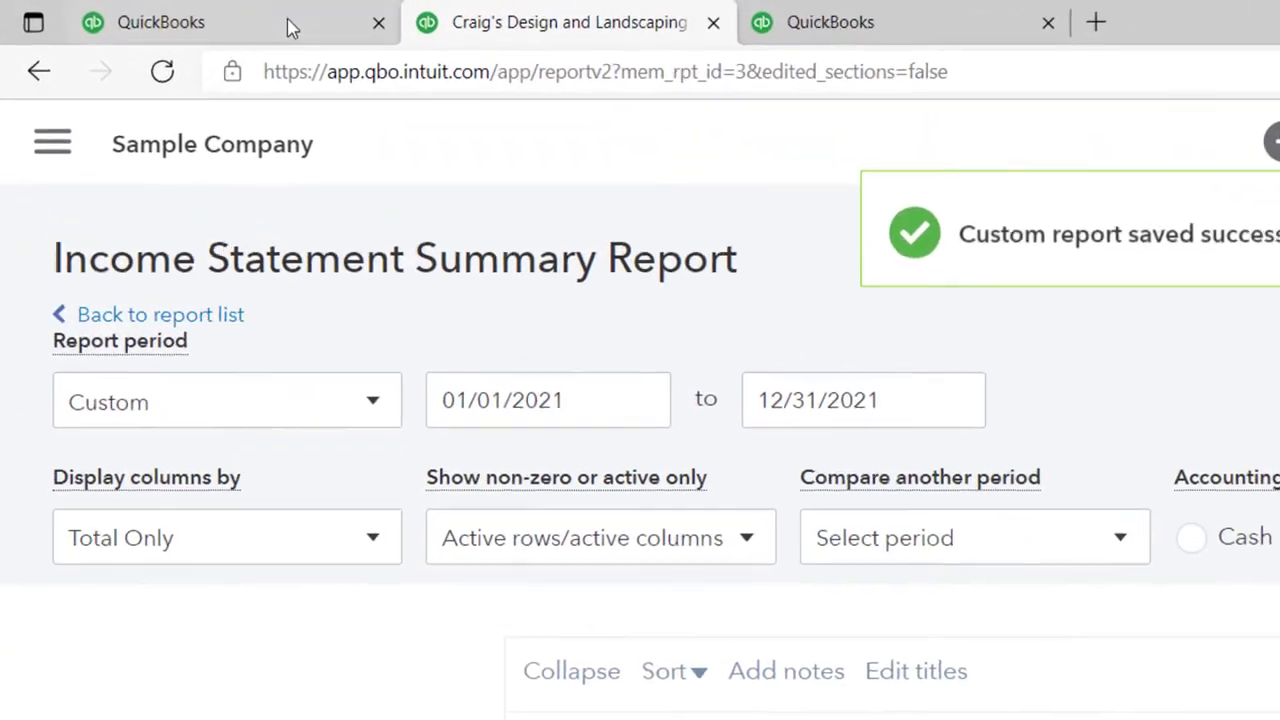
Refresh the custom reports list in the first QuickBooks browser tab to check the saved reports, and return to the open report.
click(158, 7)
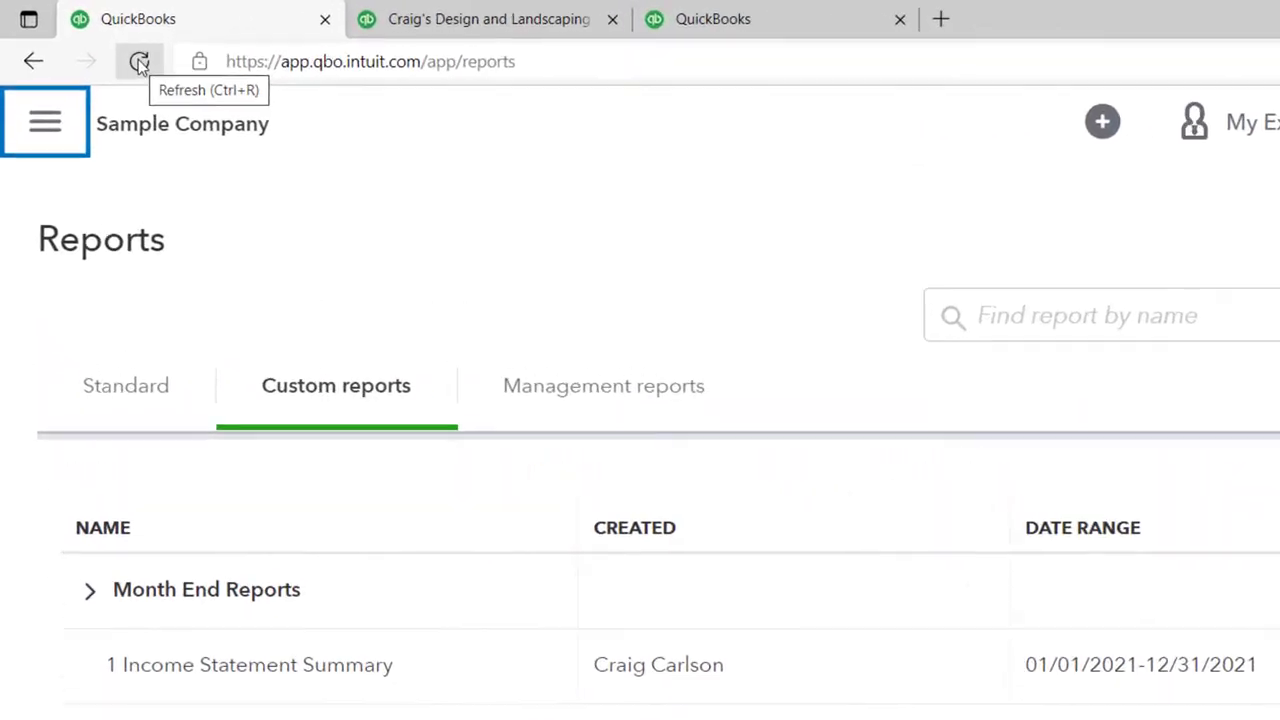
click(139, 62)
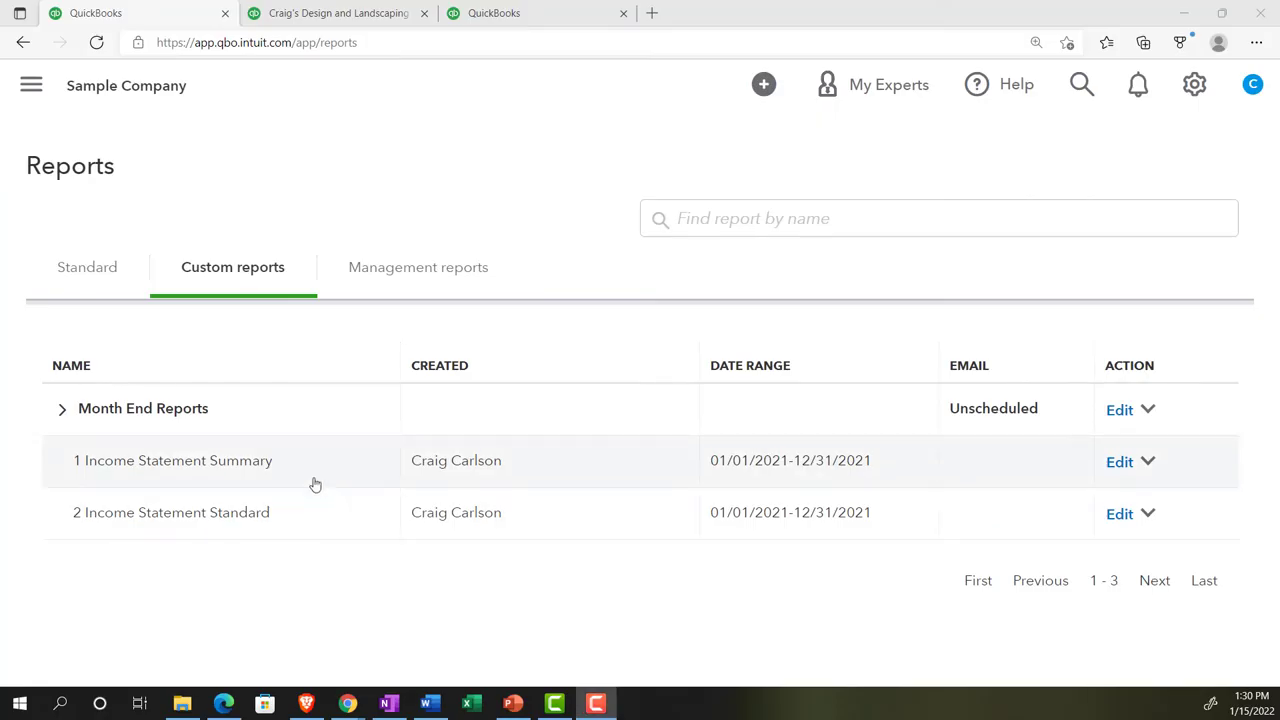
click(343, 19)
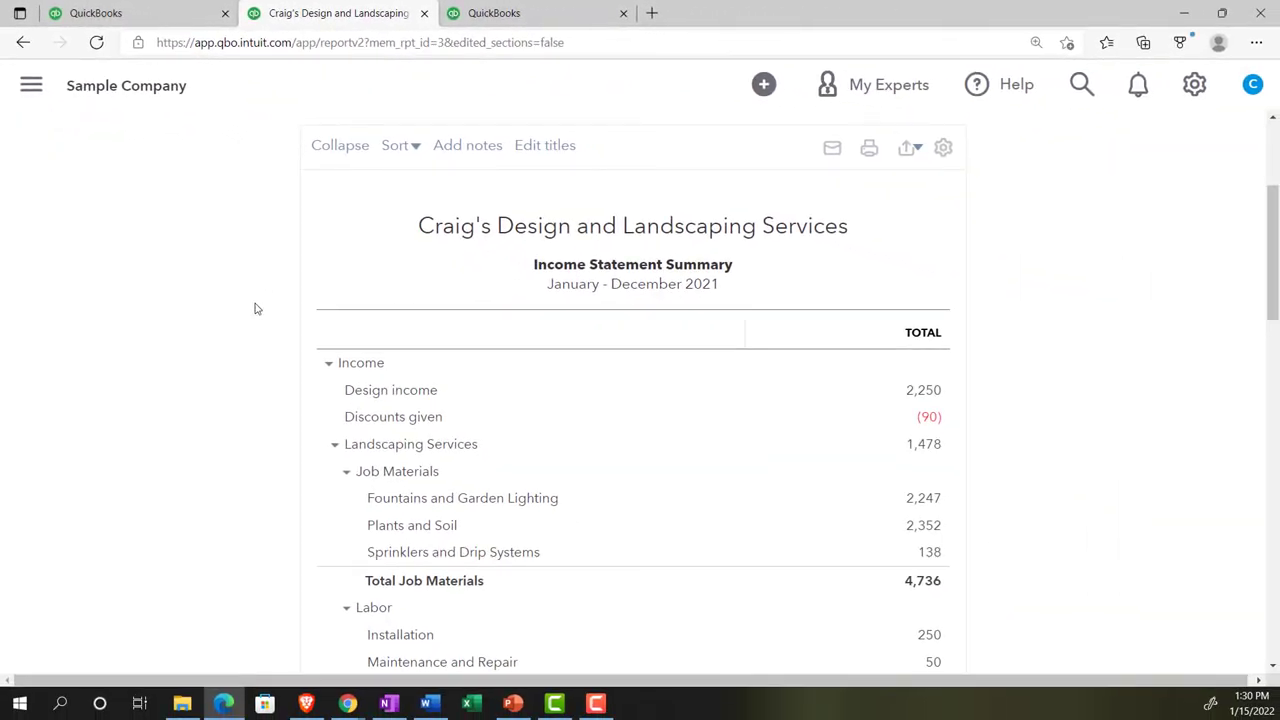
Set the report period's start date to 10/01/2021.
scroll(255, 309, up, 3)
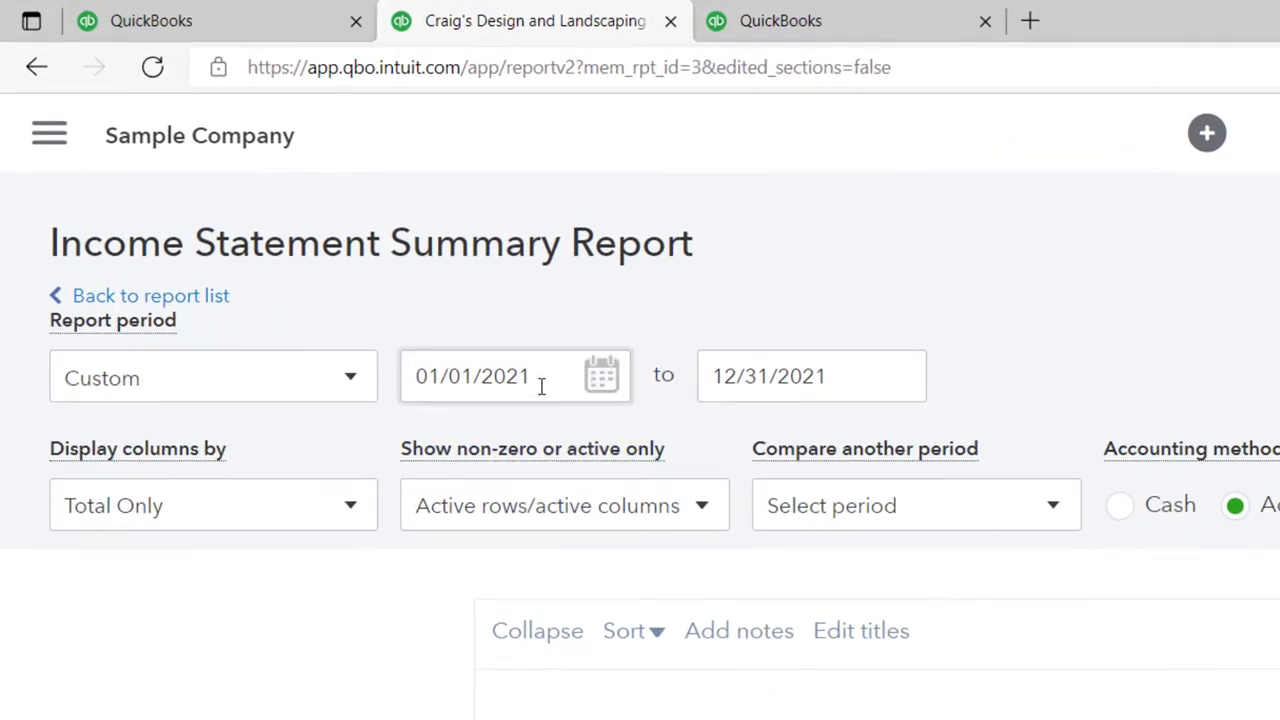
drag(497, 376, 390, 374)
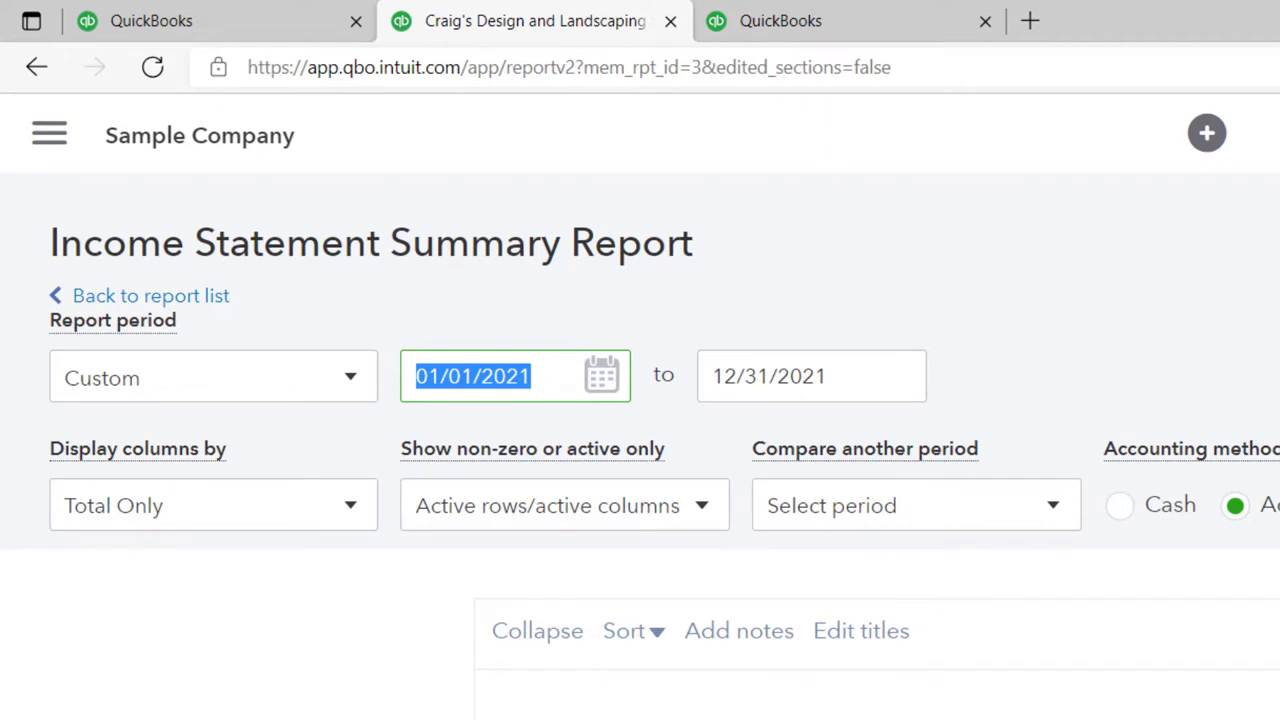
text(10012)
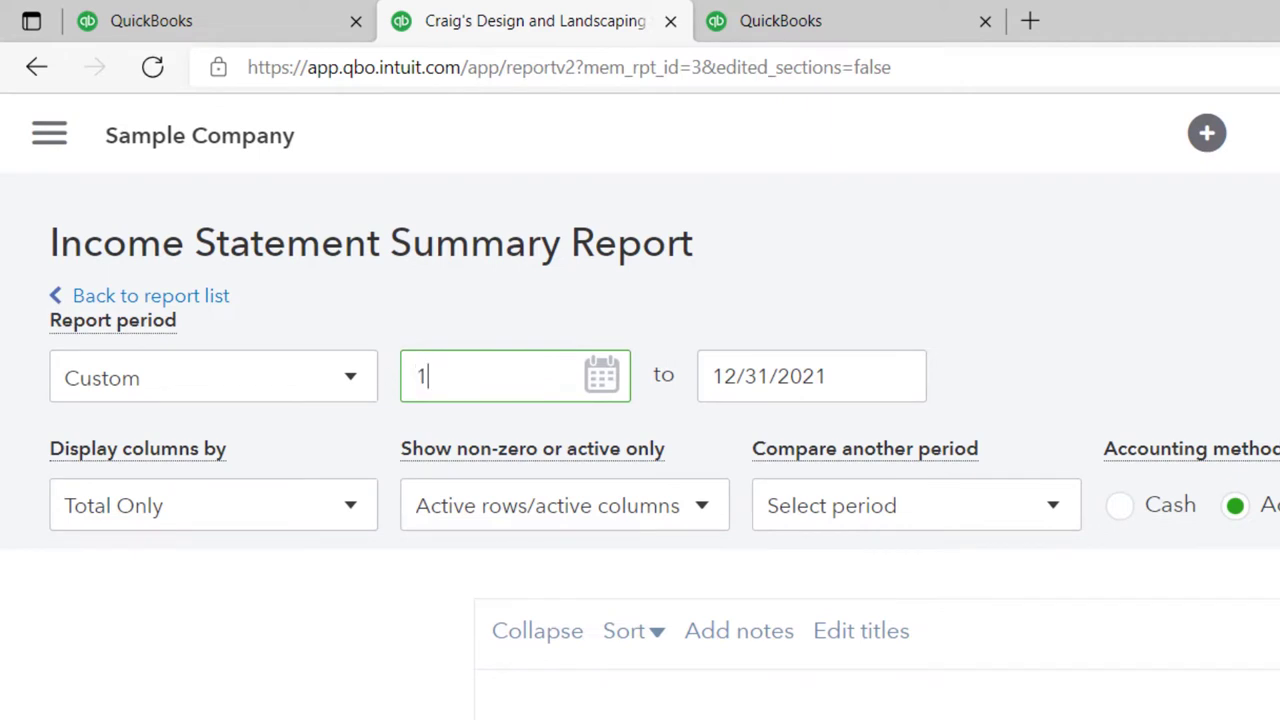
text(1)
key(Tab)
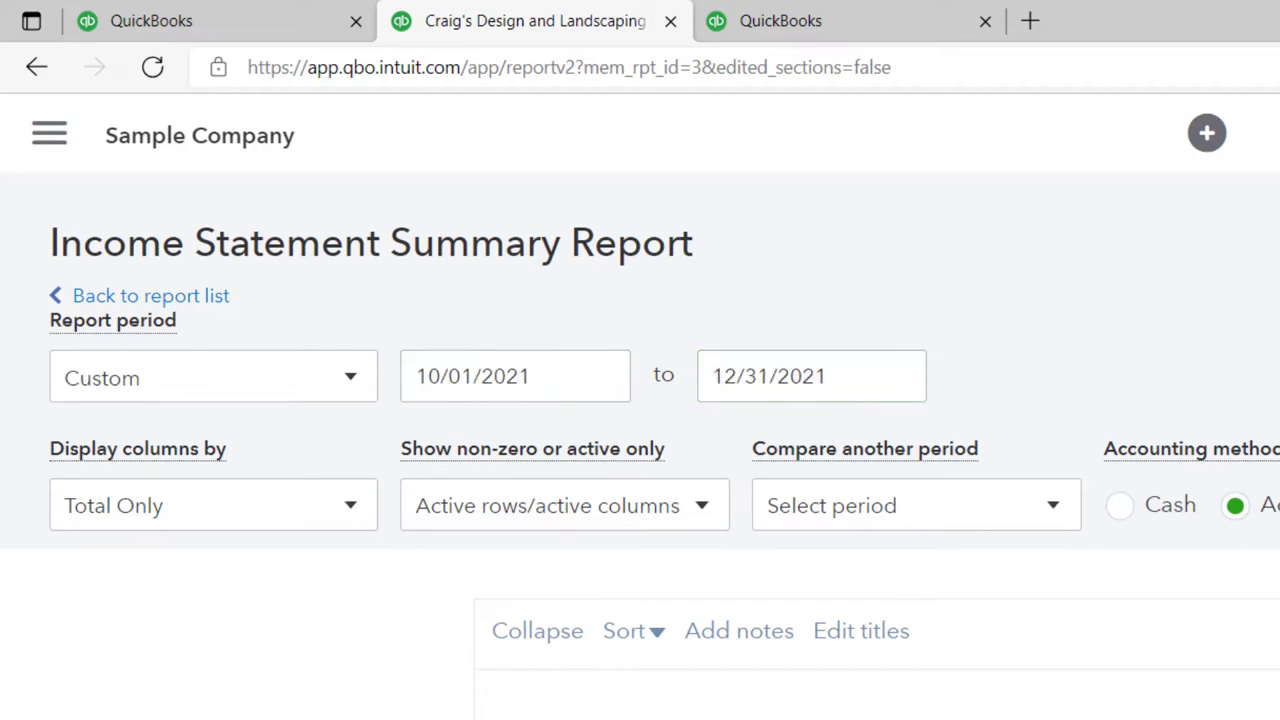
Display the report columns by Months and rerun the report.
click(352, 514)
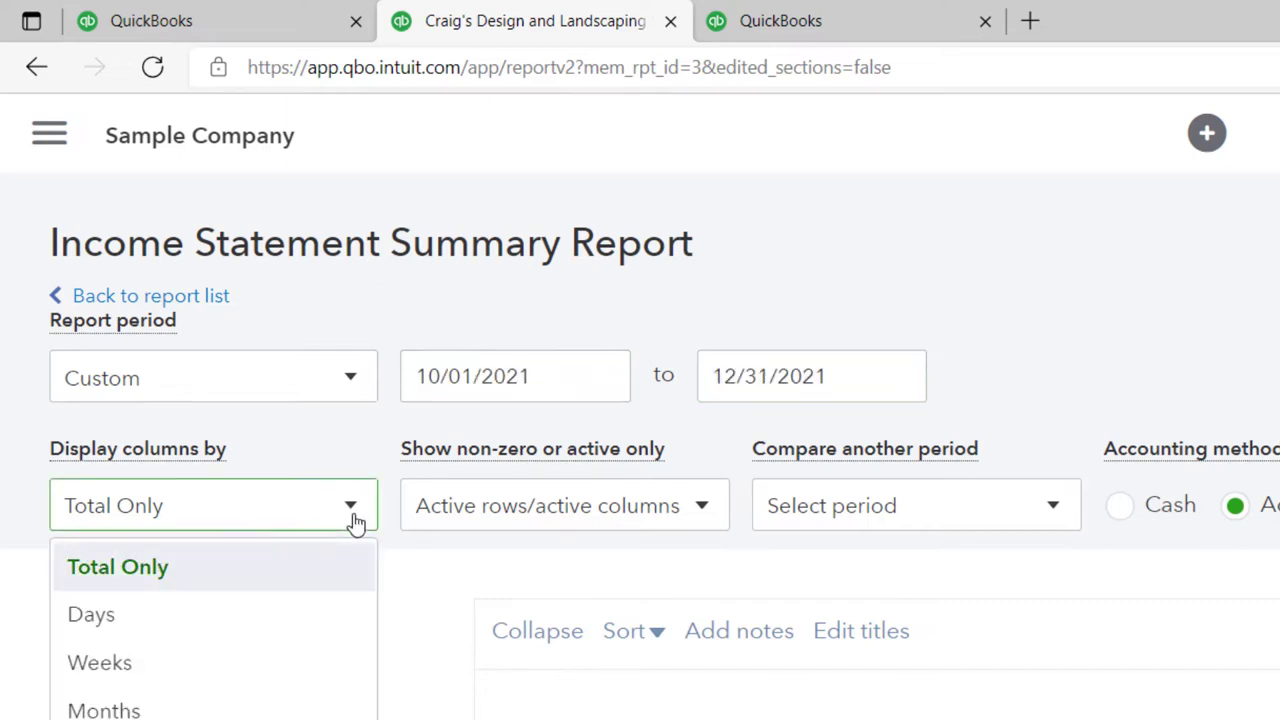
click(281, 710)
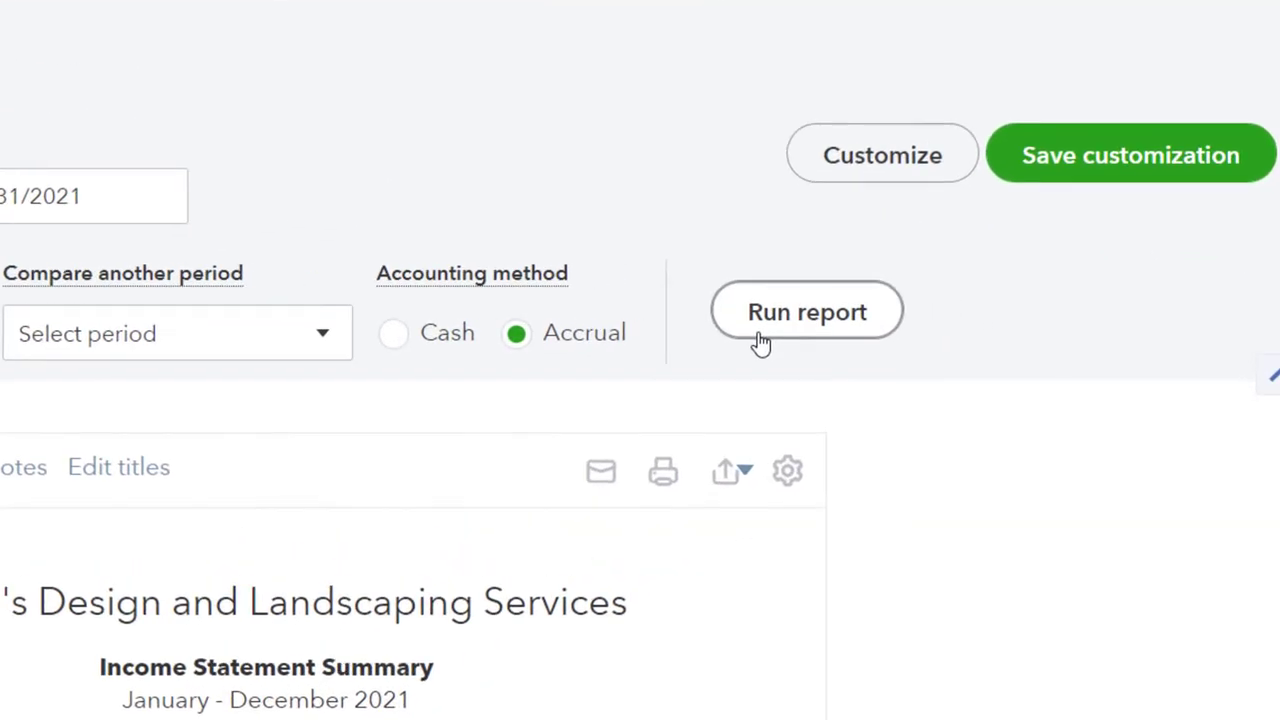
click(760, 343)
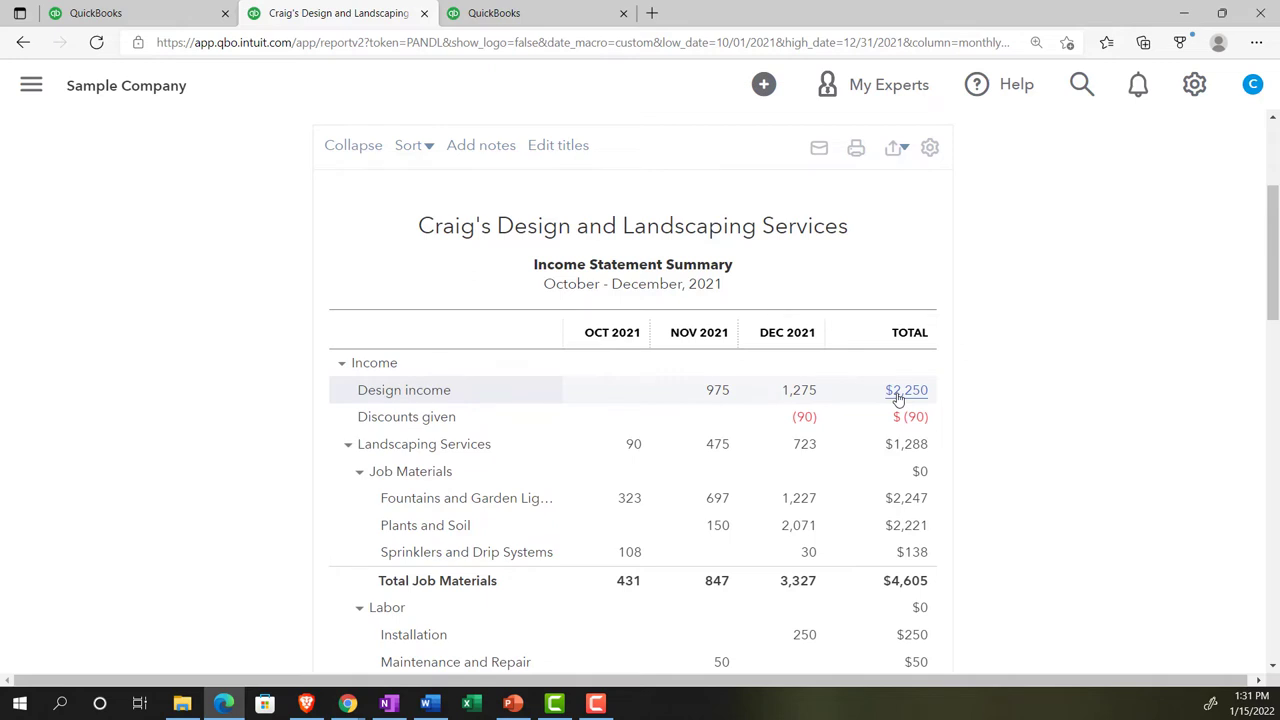
Change the report title in the header customization settings to Income Statement by Month.
scroll(897, 398, up, 3)
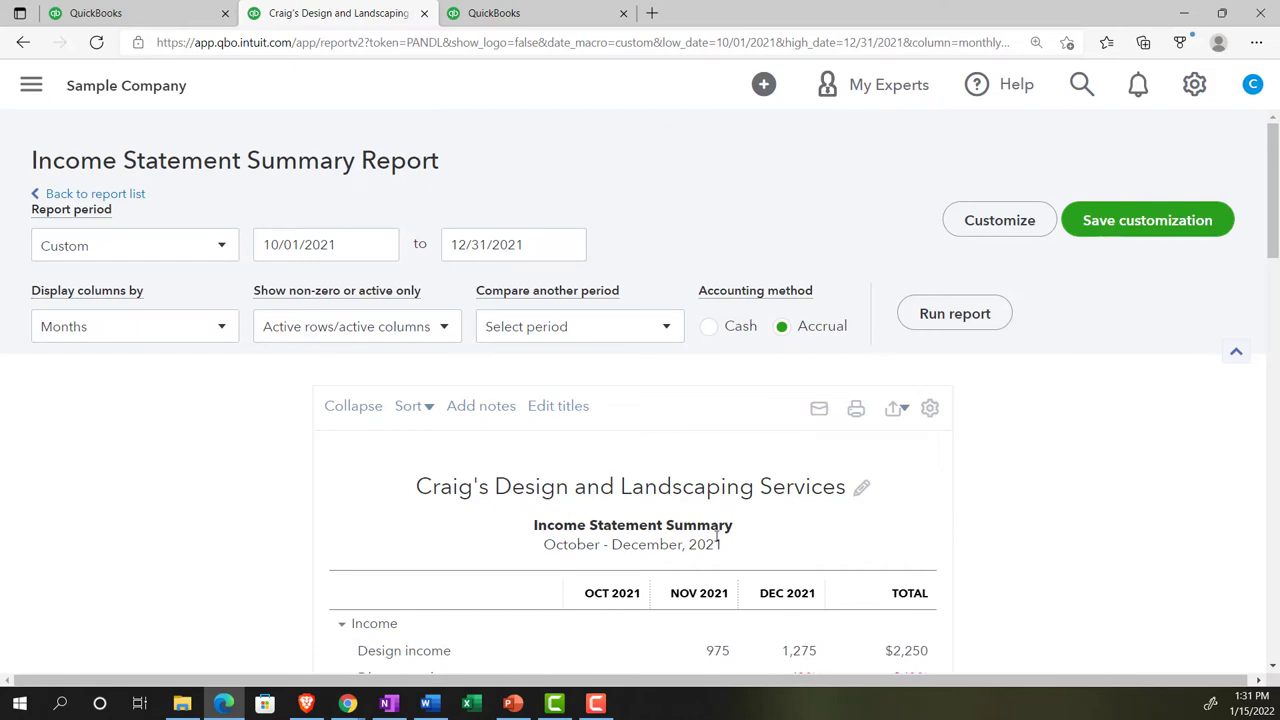
click(1000, 228)
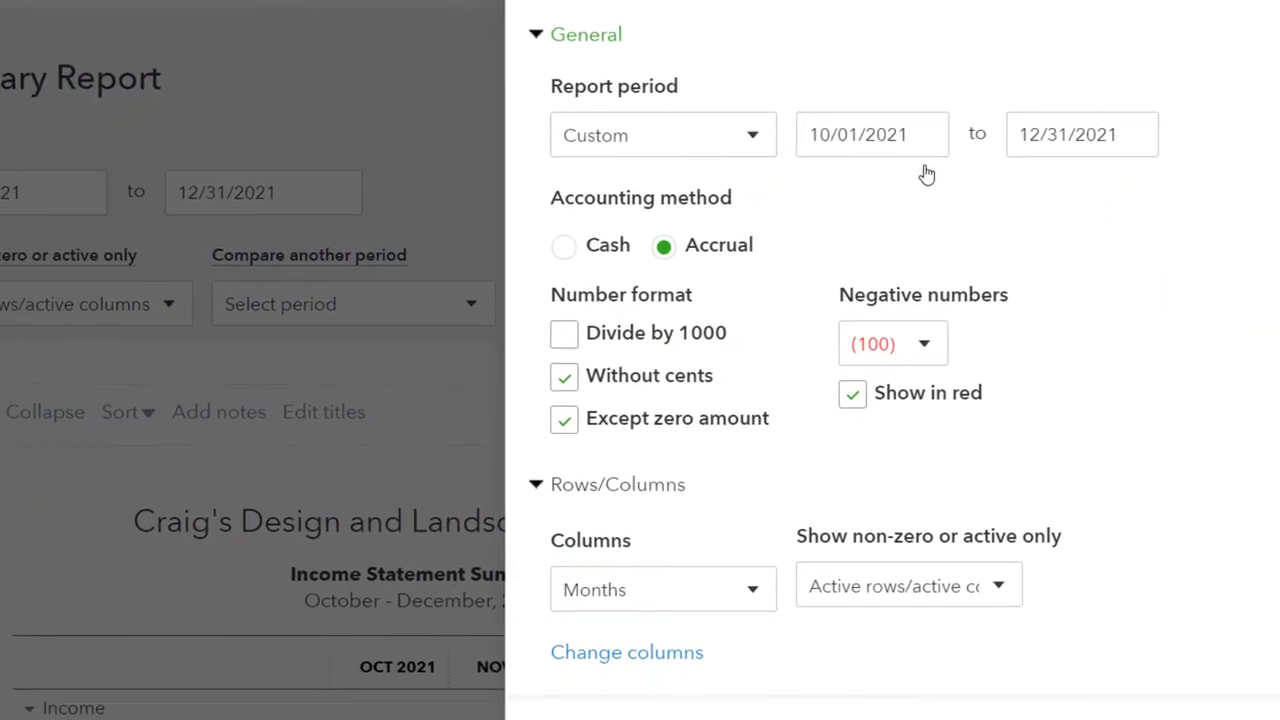
scroll(909, 206, down, 1)
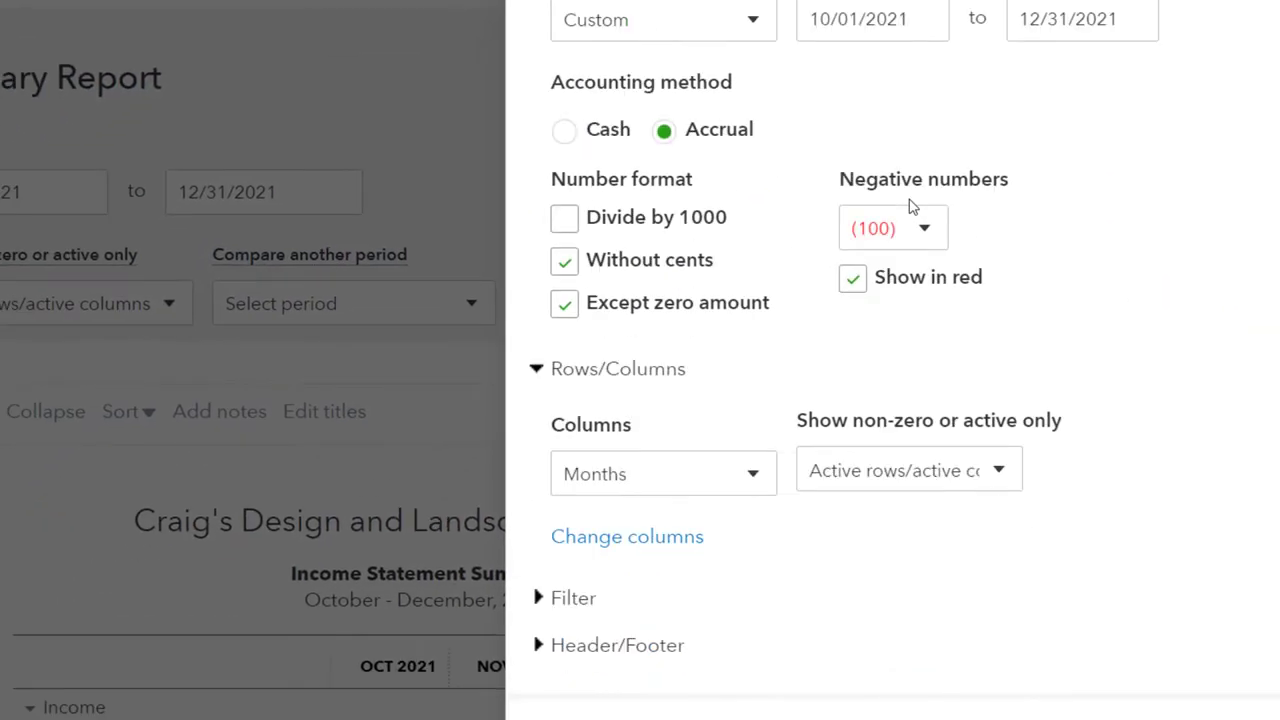
click(548, 648)
scroll(623, 600, down, 3)
click(926, 534)
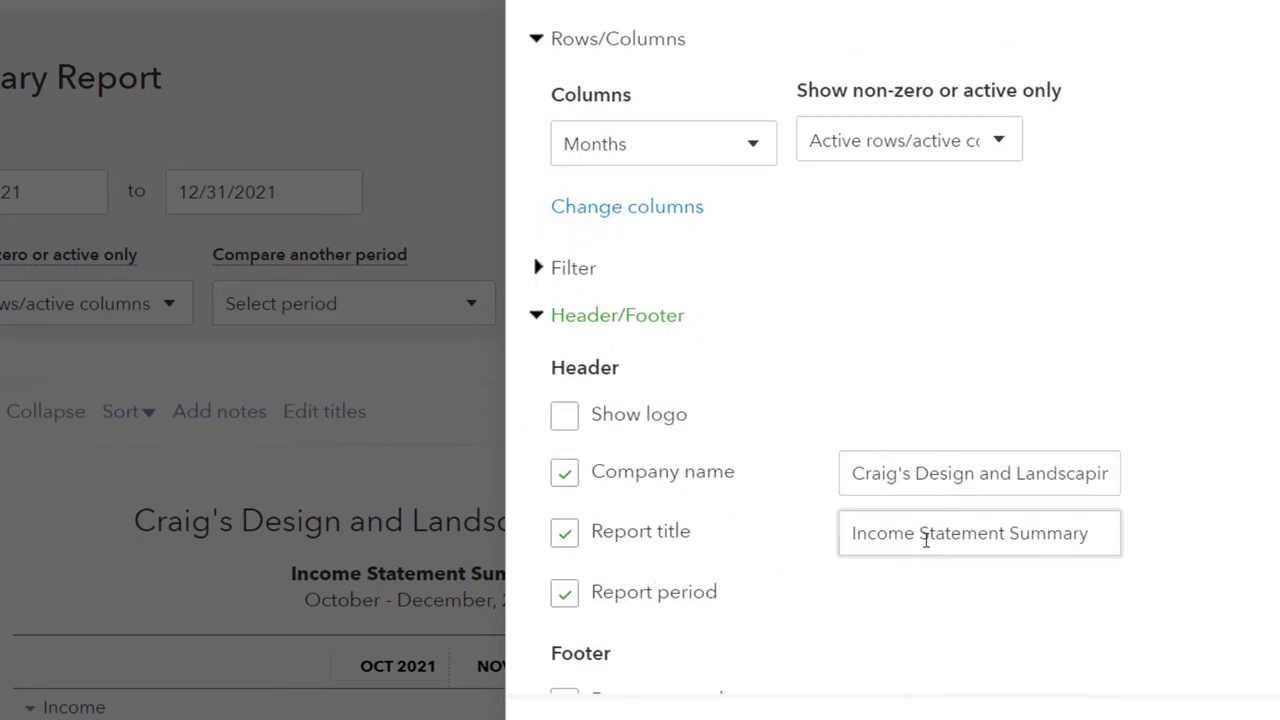
key(ctrl+a)
key(Home)
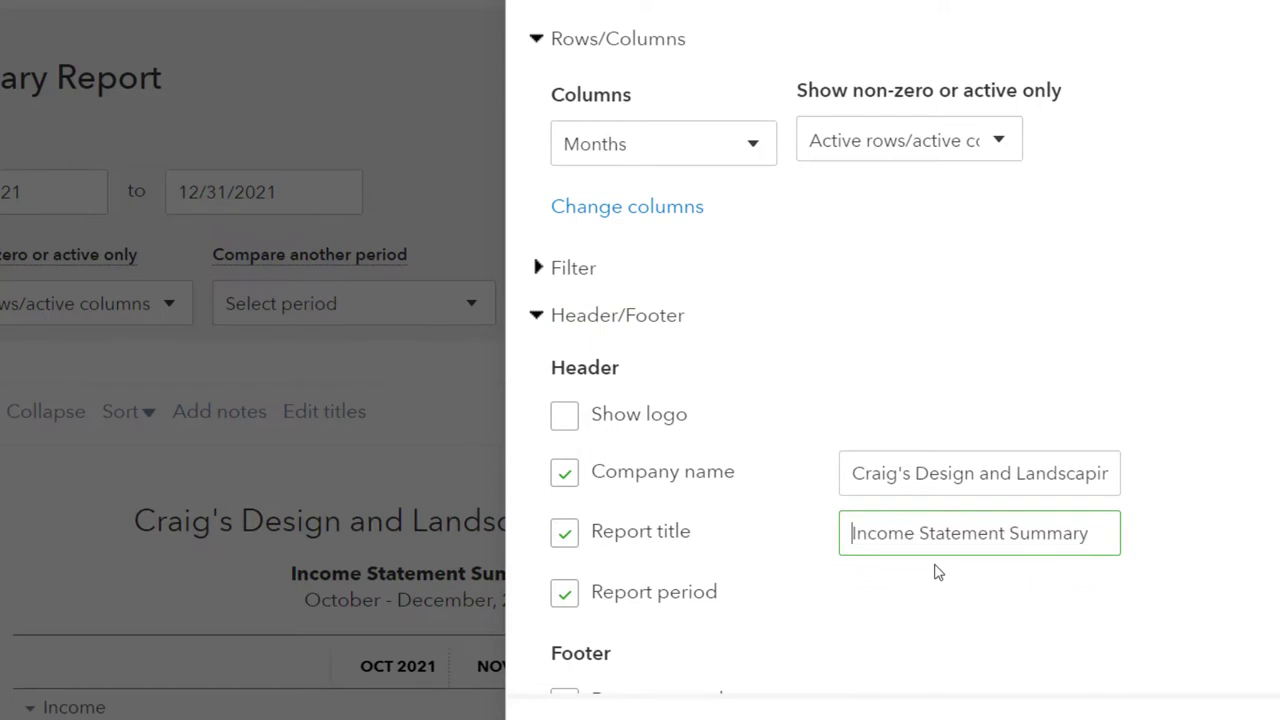
key(BackSpace)
key(BackSpace)
key(BackSpace)
key(BackSpace)
key(BackSpace)
key(BackSpace)
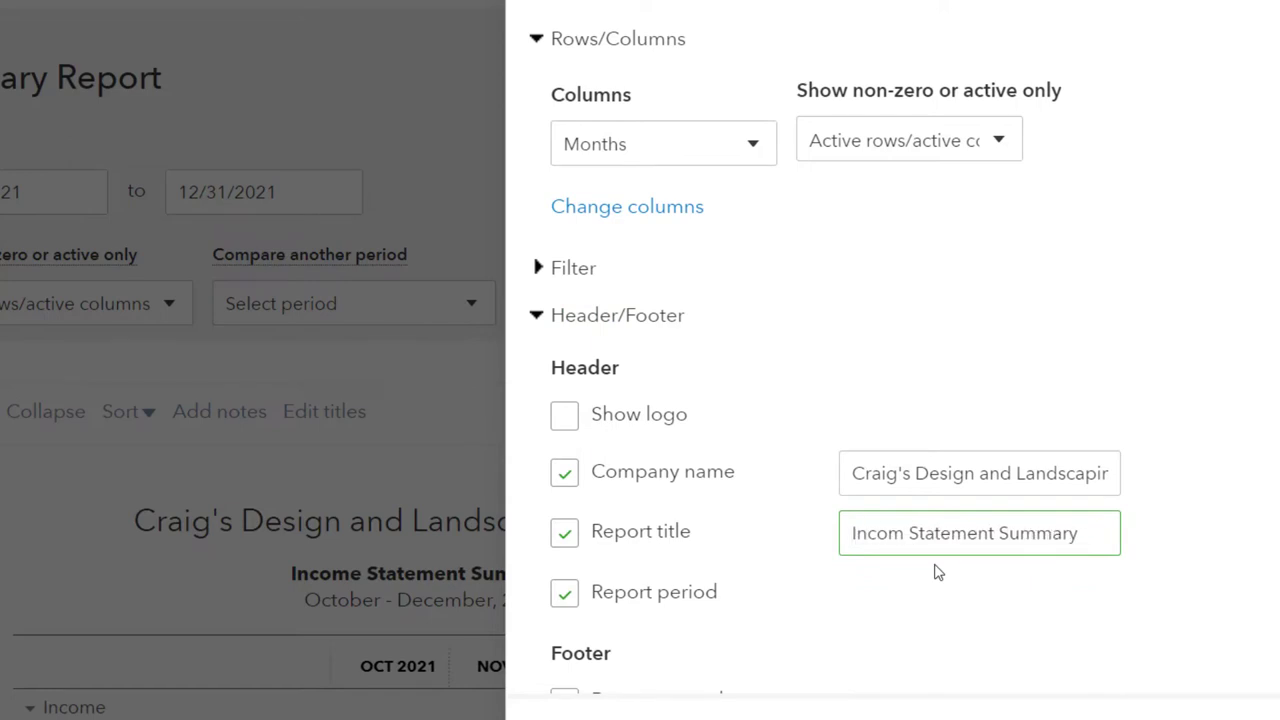
key(Delete)
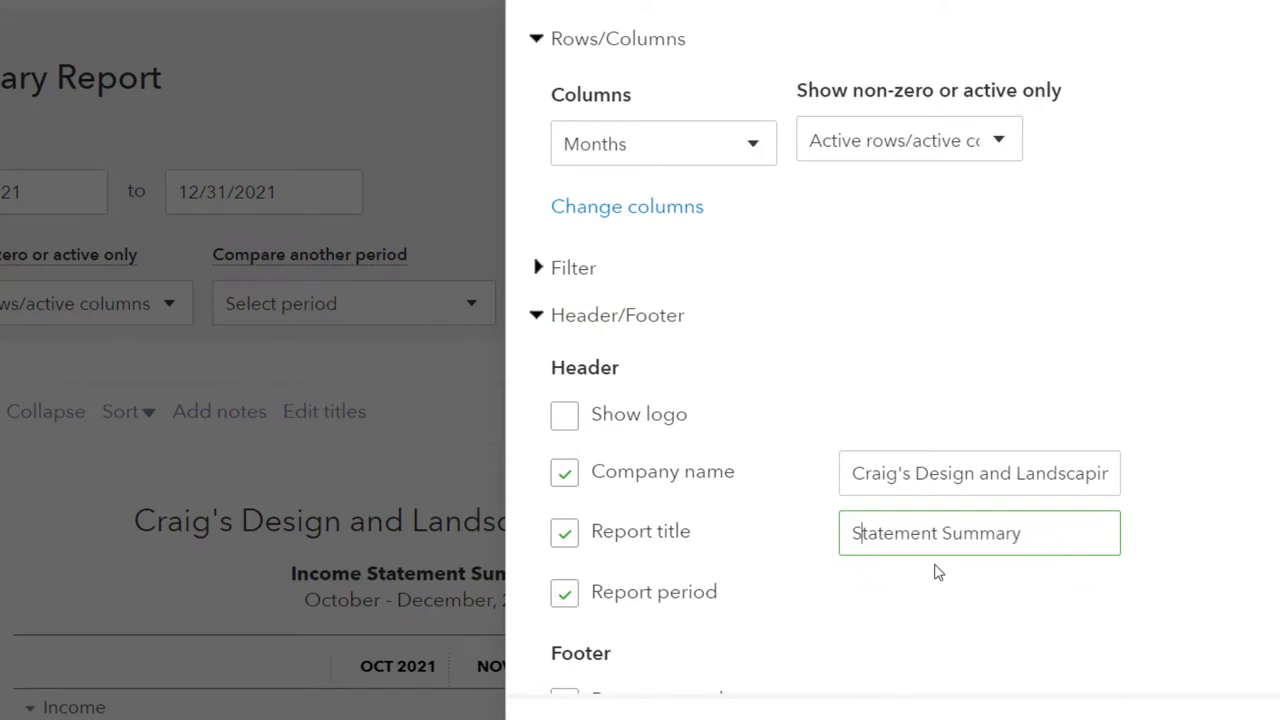
key(Left)
text(Income)
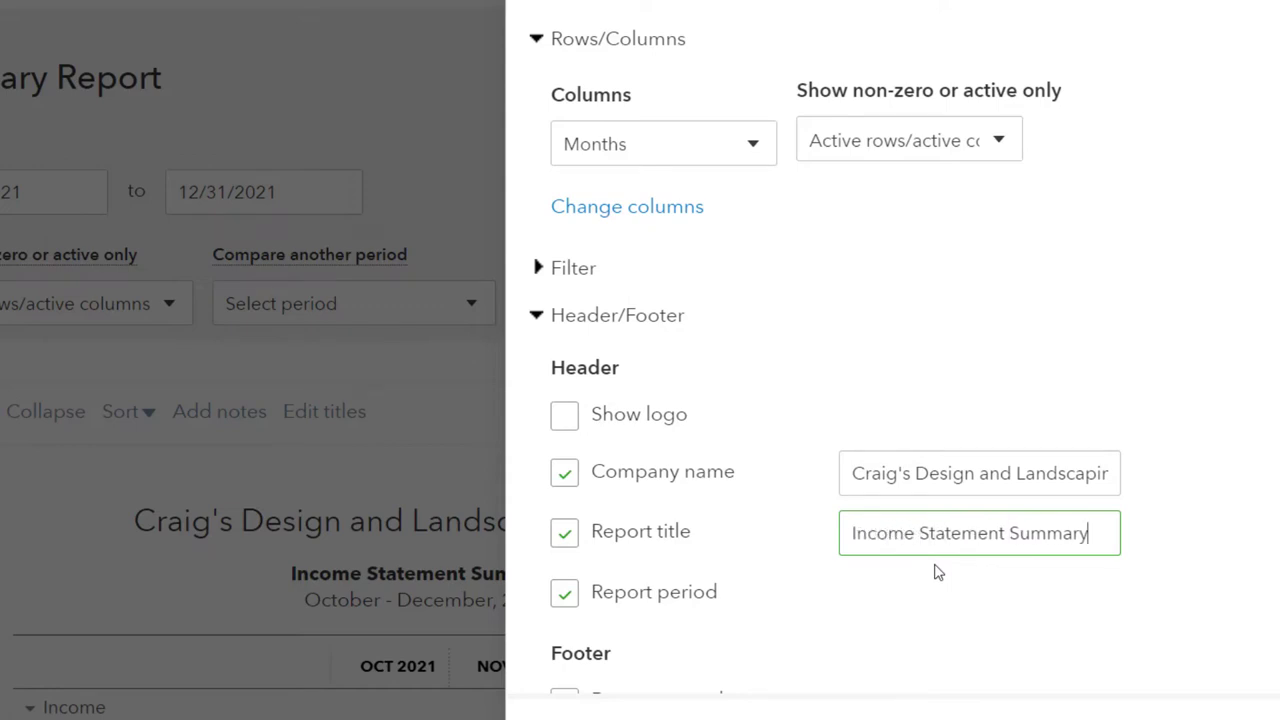
key(Delete)
key(Delete)
key(Delete)
key(Delete)
key(Delete)
key(Delete)
text(by Month)
Remove the report period from the report header and run the customized report.
scroll(820, 594, down, 1)
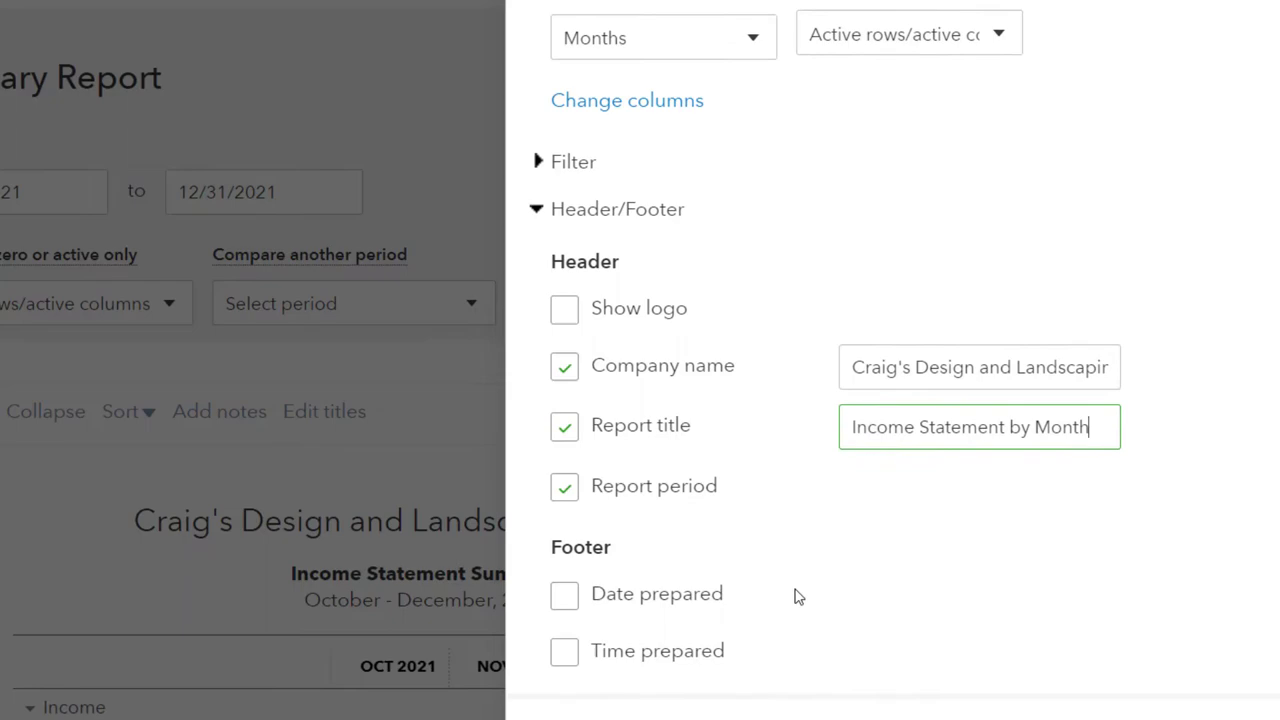
click(565, 486)
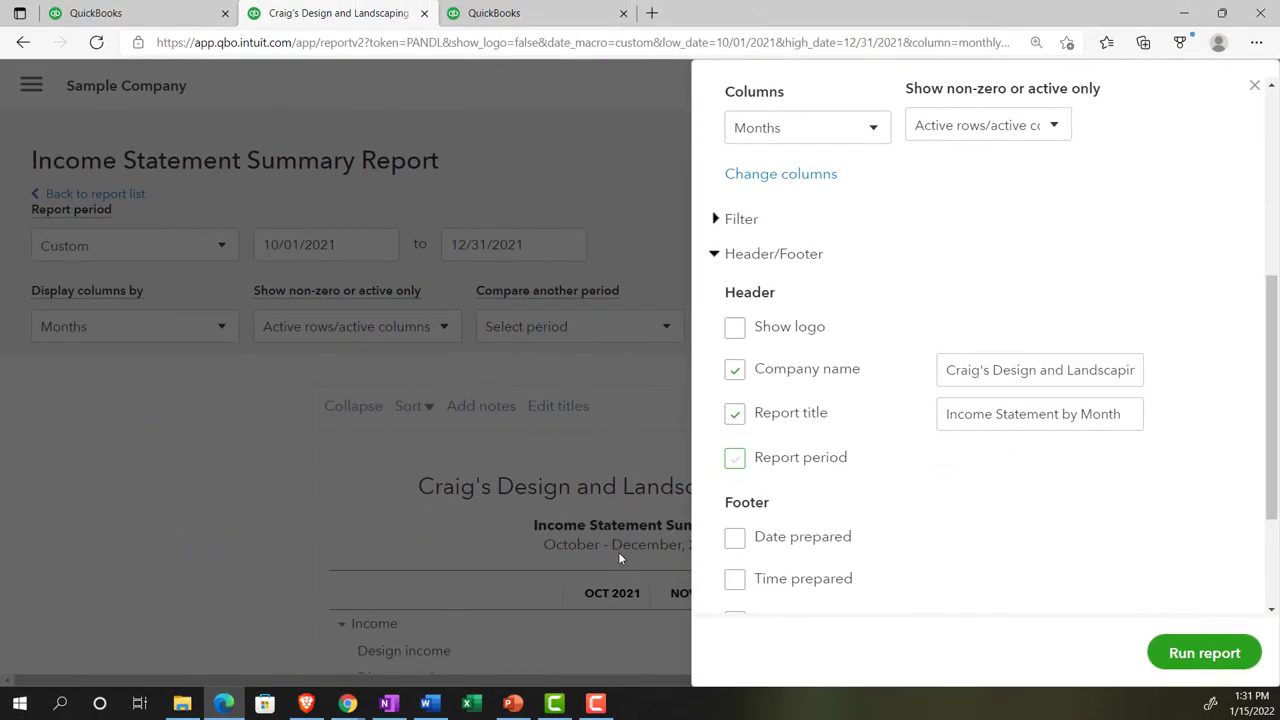
scroll(1000, 526, down, 2)
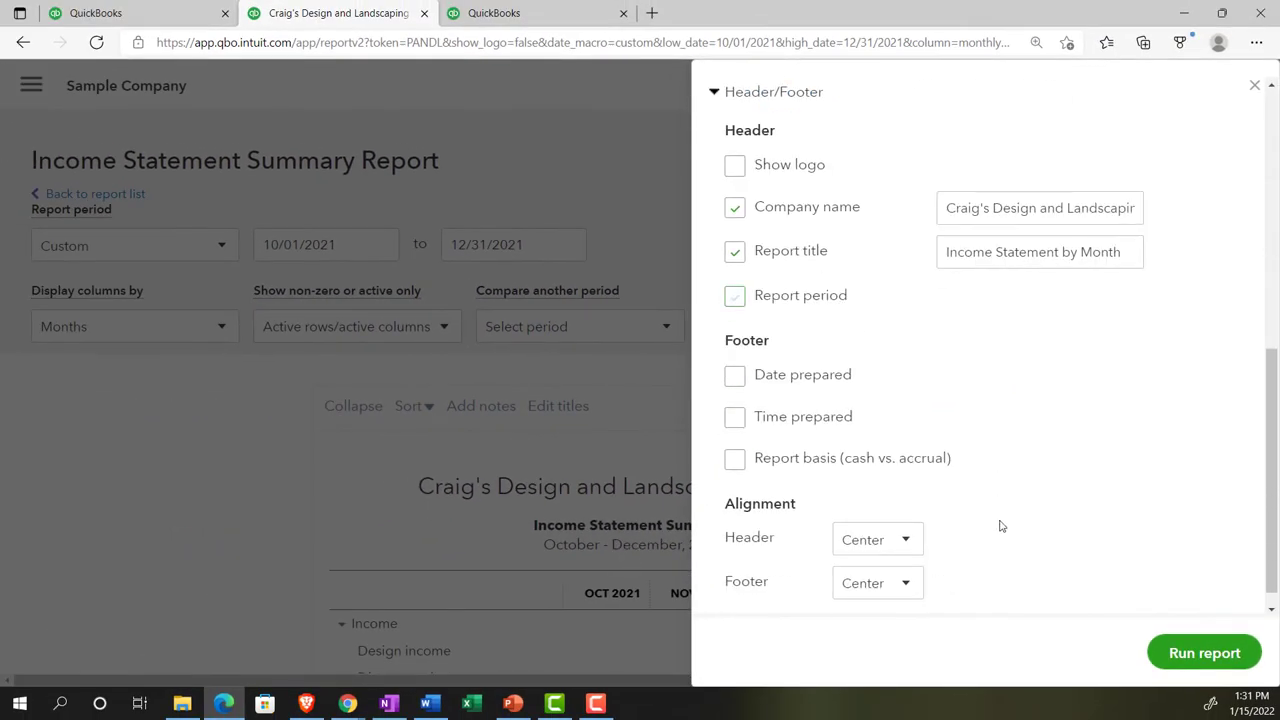
click(1204, 652)
scroll(960, 590, down, 3)
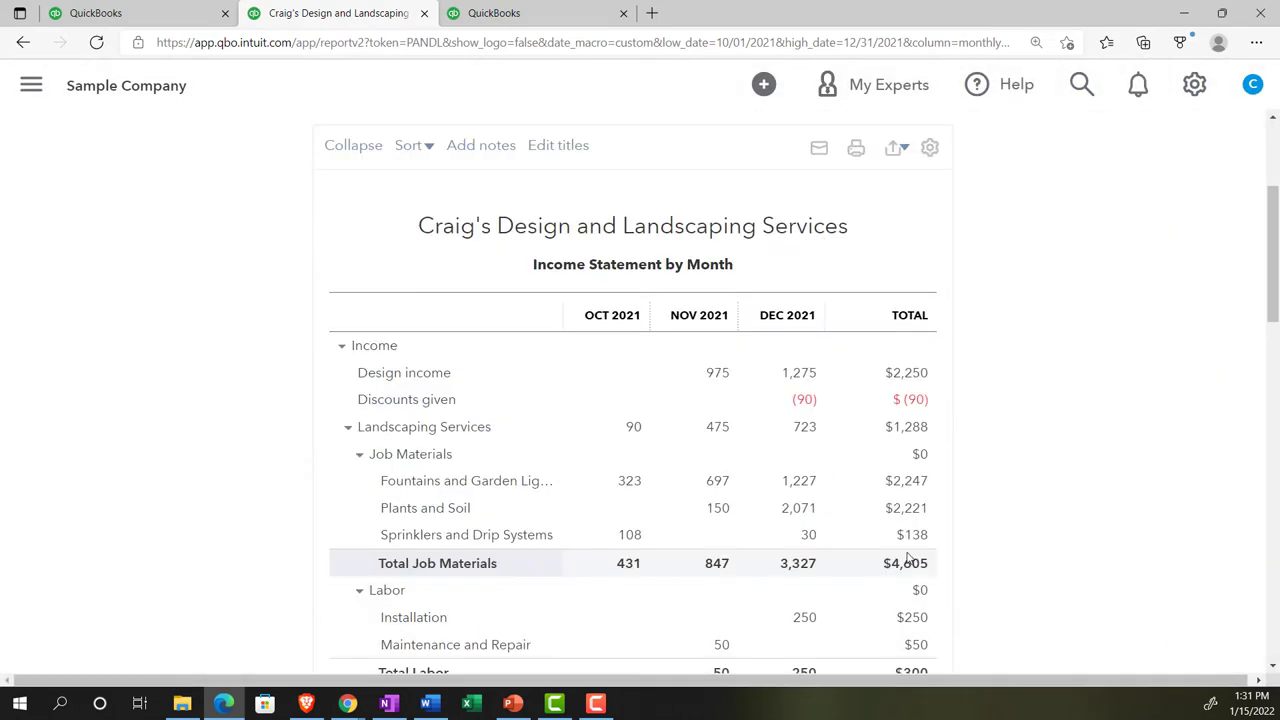
Open the report title above the monthly columns for inline editing.
scroll(908, 560, up, 3)
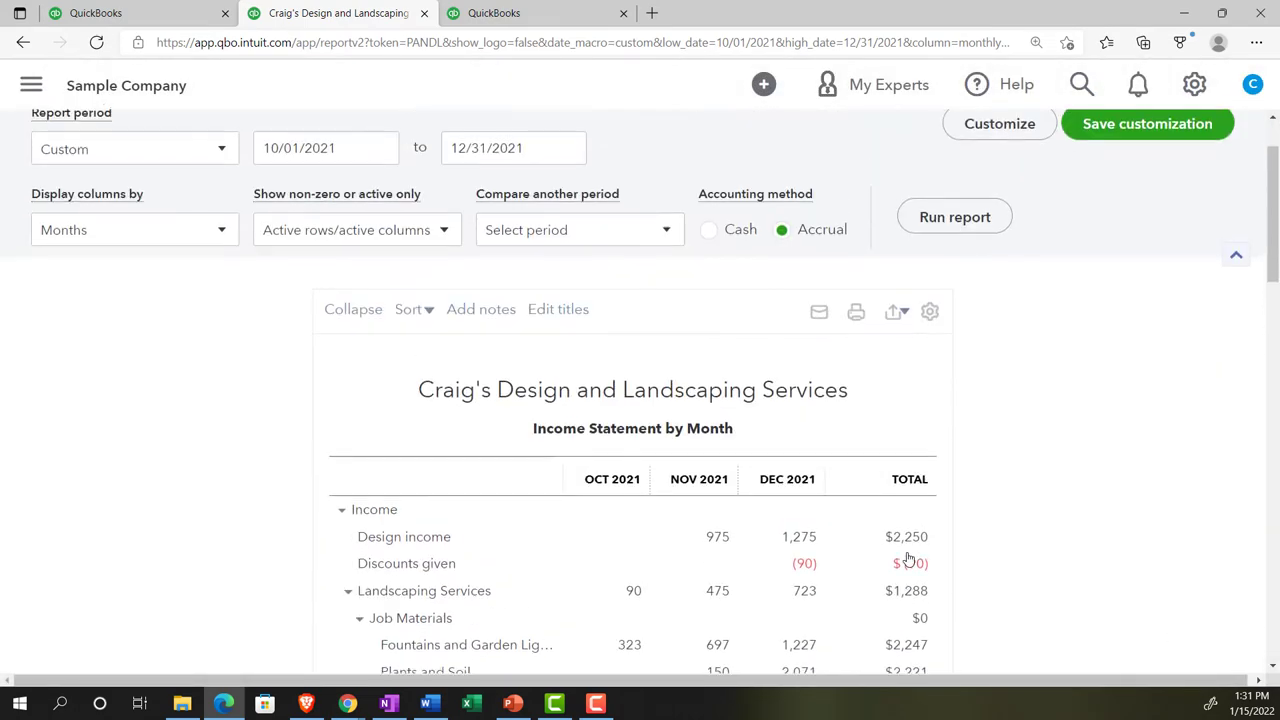
click(595, 432)
drag(556, 438, 775, 438)
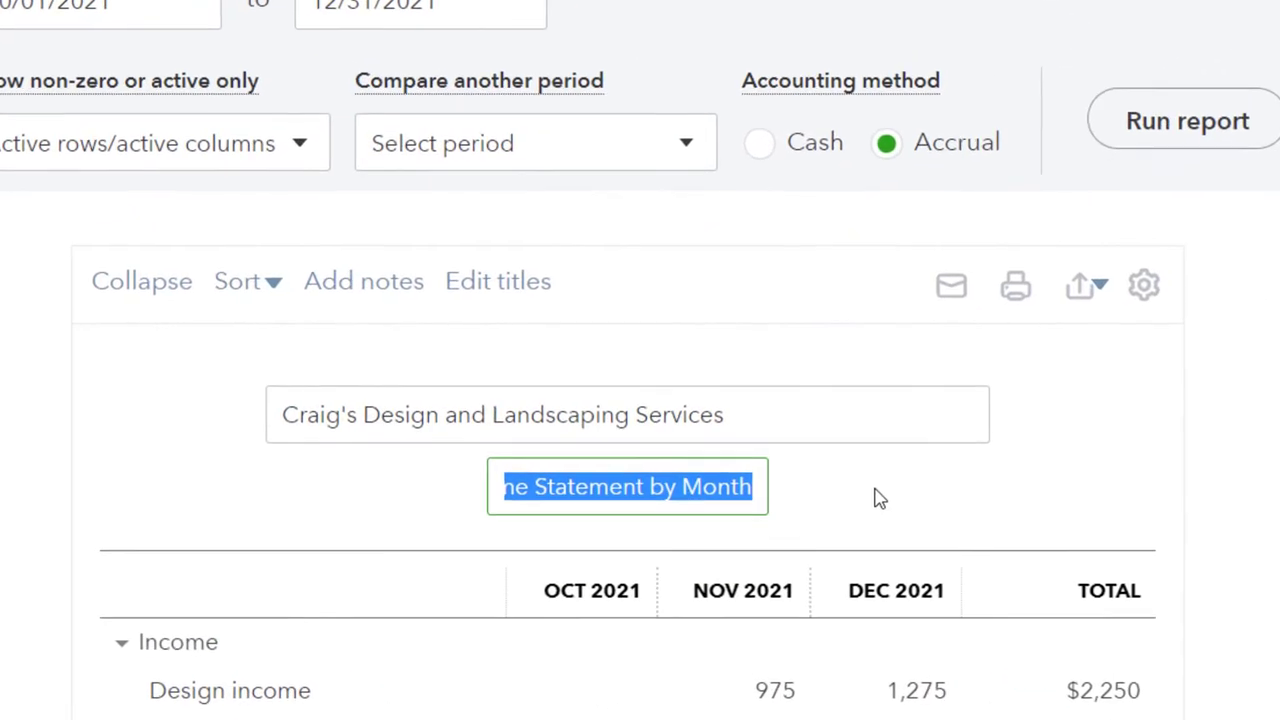
click(193, 513)
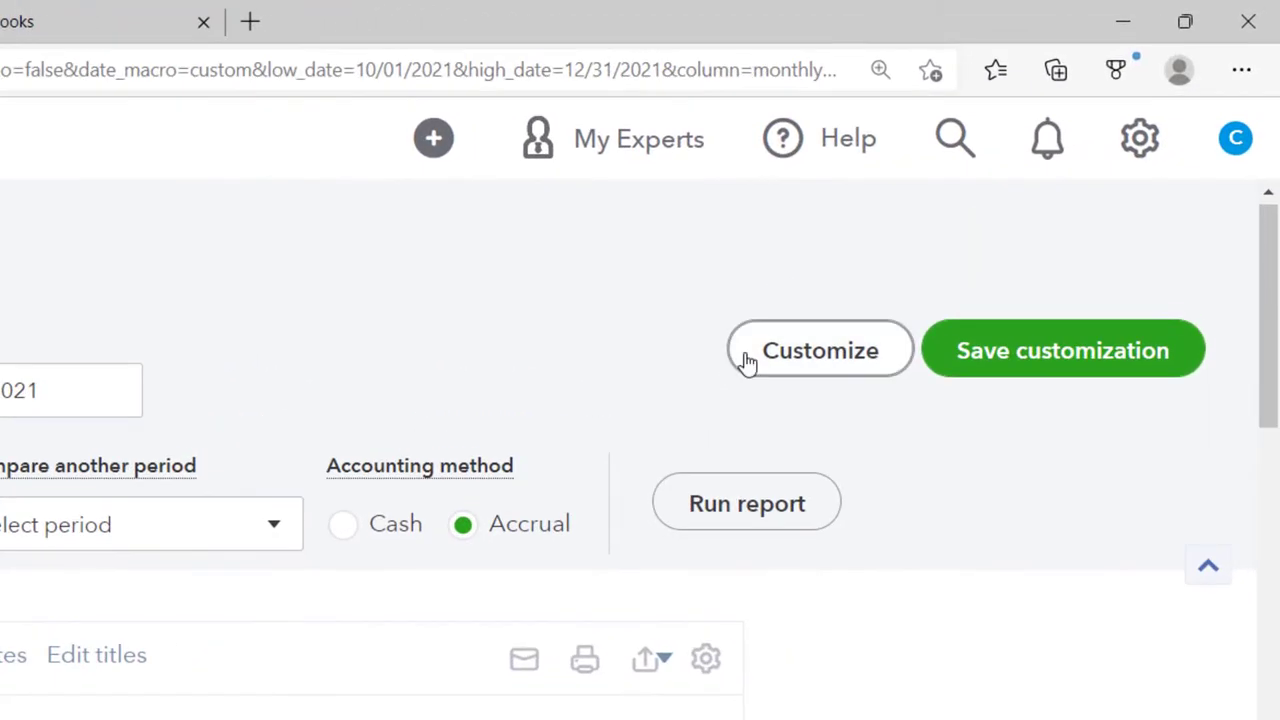
Review the header, footer and column options in the report customization settings, and close them without making changes.
click(748, 360)
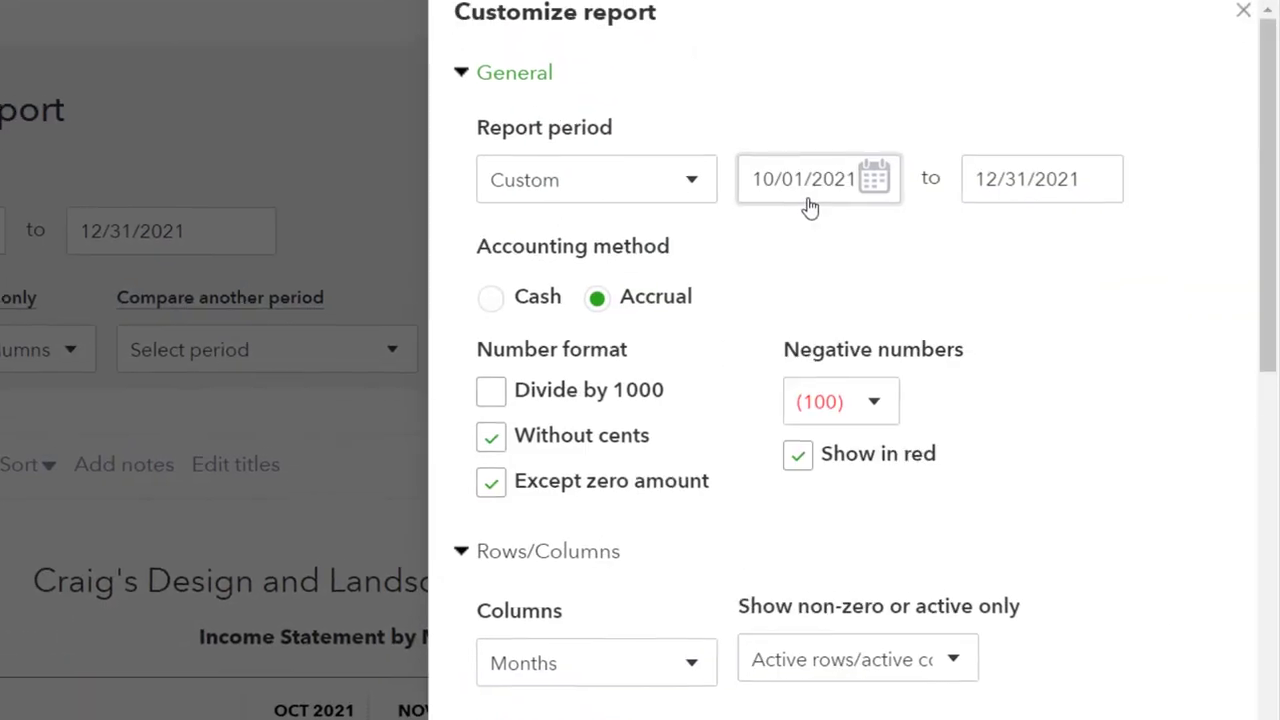
scroll(667, 390, down, 2)
scroll(665, 398, down, 6)
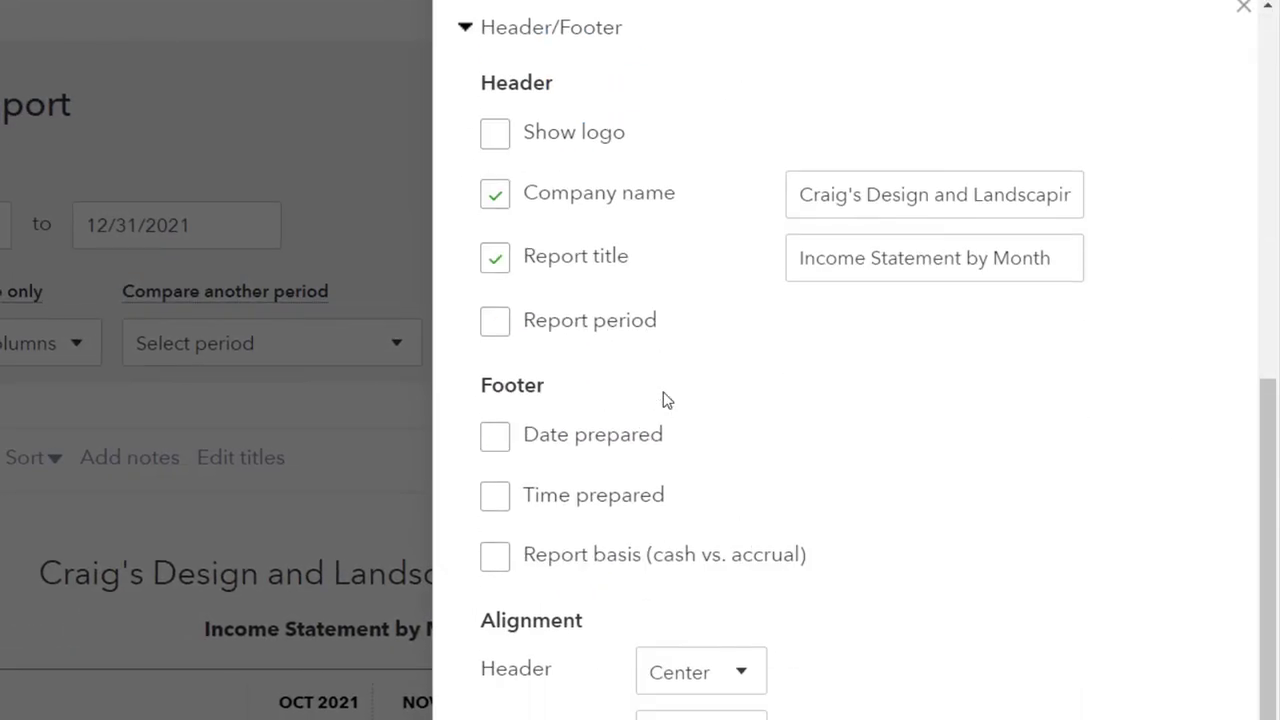
scroll(1057, 140, up, 4)
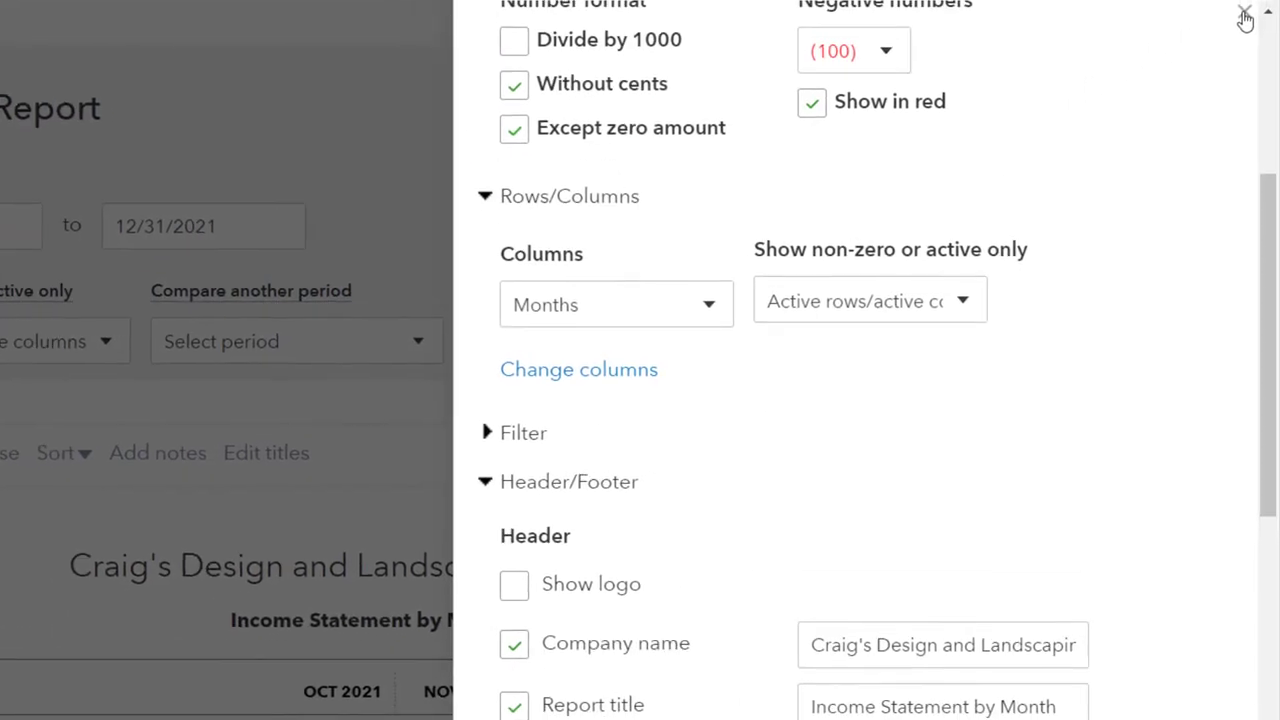
click(1243, 8)
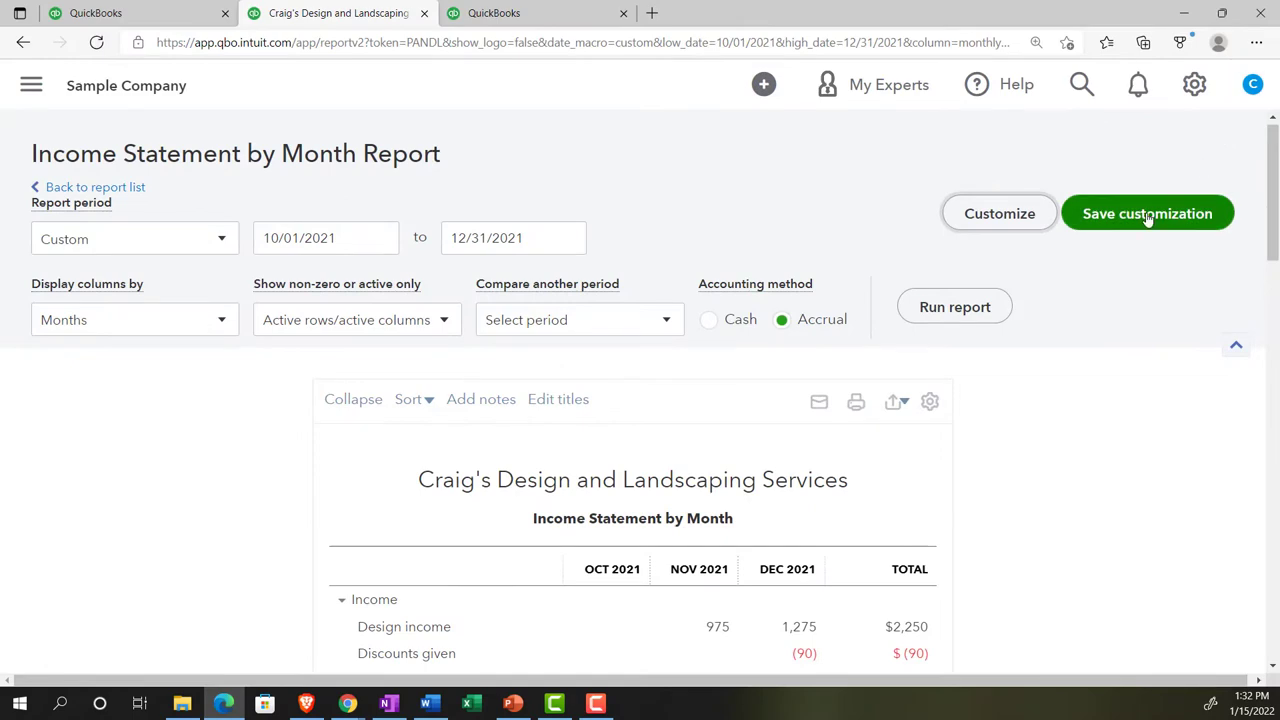
Save the customization to the Month End Reports group under the name 3 Income Statement by Month.
click(1147, 214)
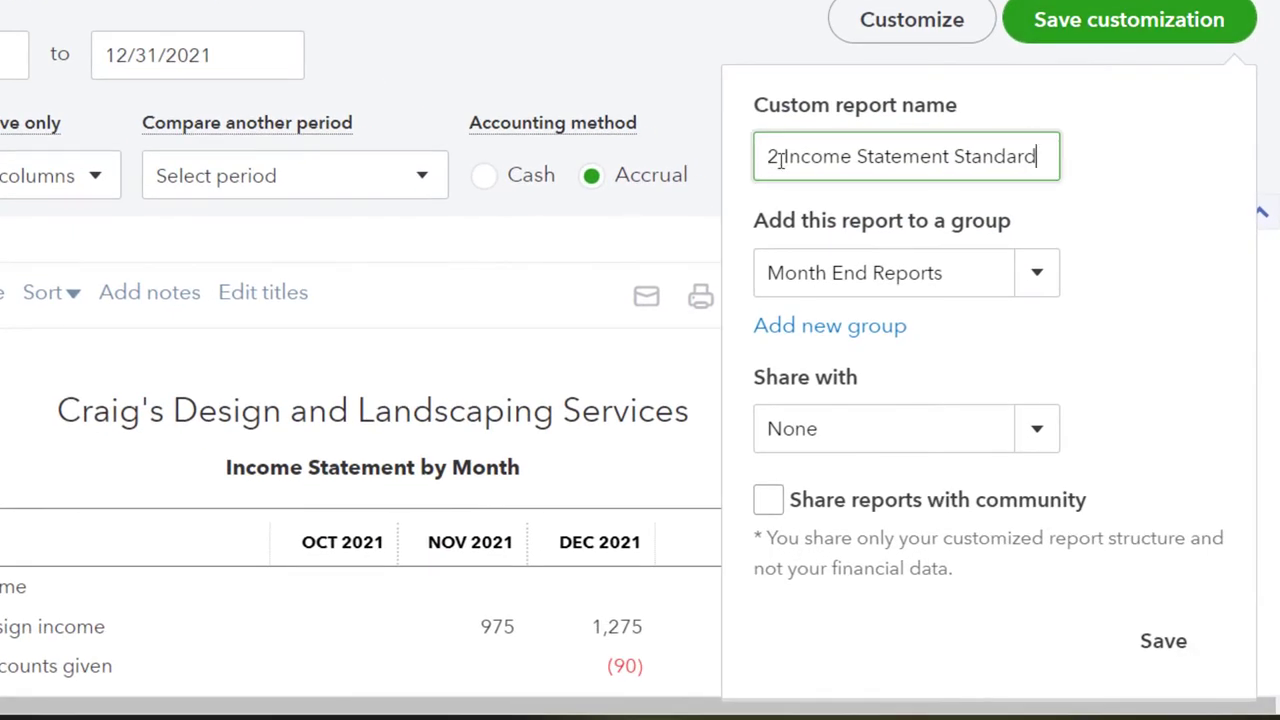
click(780, 160)
key(BackSpace)
key(BackSpace)
text(3)
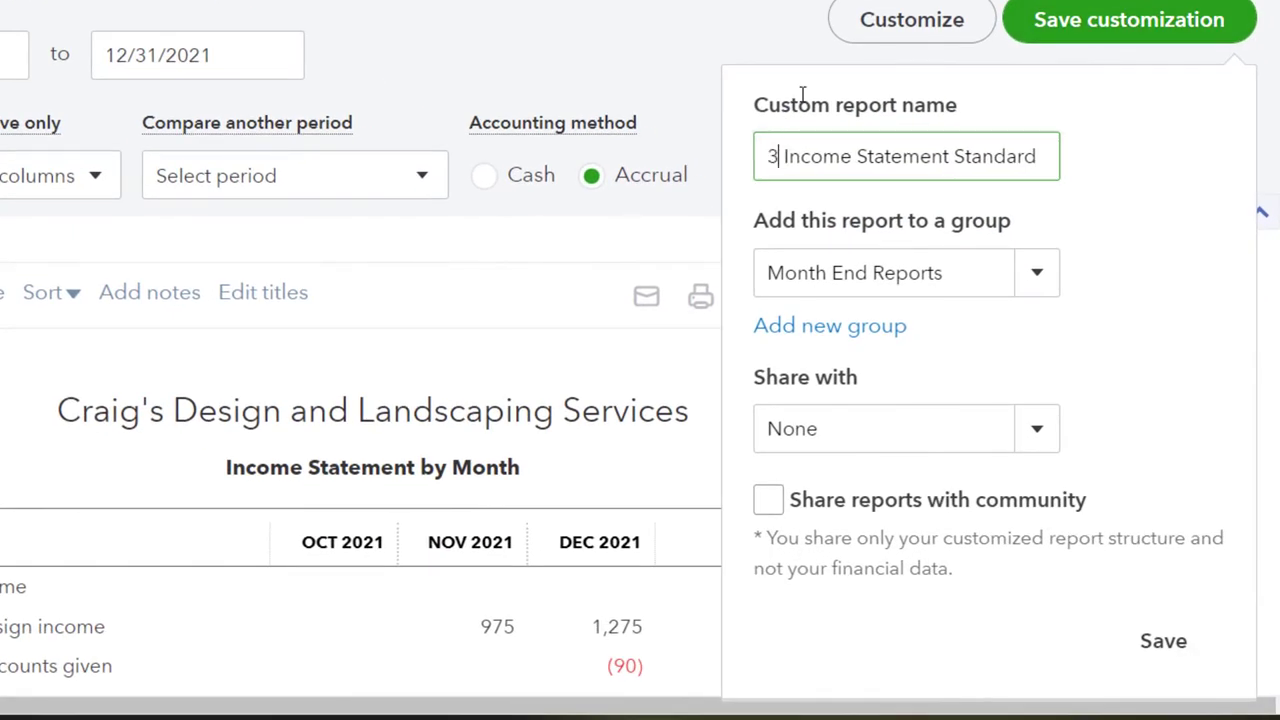
key(shift+Right)
key(shift+Right)
key(shift+Right)
key(shift+Right)
key(shift+Right)
key(shift+Right)
key(shift+Right)
key(shift+Right)
key(shift+Right)
key(shift+Right)
key(shift+Right)
key(shift+Right)
key(shift+Right)
key(shift+Right)
key(shift+Right)
key(shift+Right)
key(shift+Right)
key(shift+Right)
key(shift+Right)
key(shift+Right)
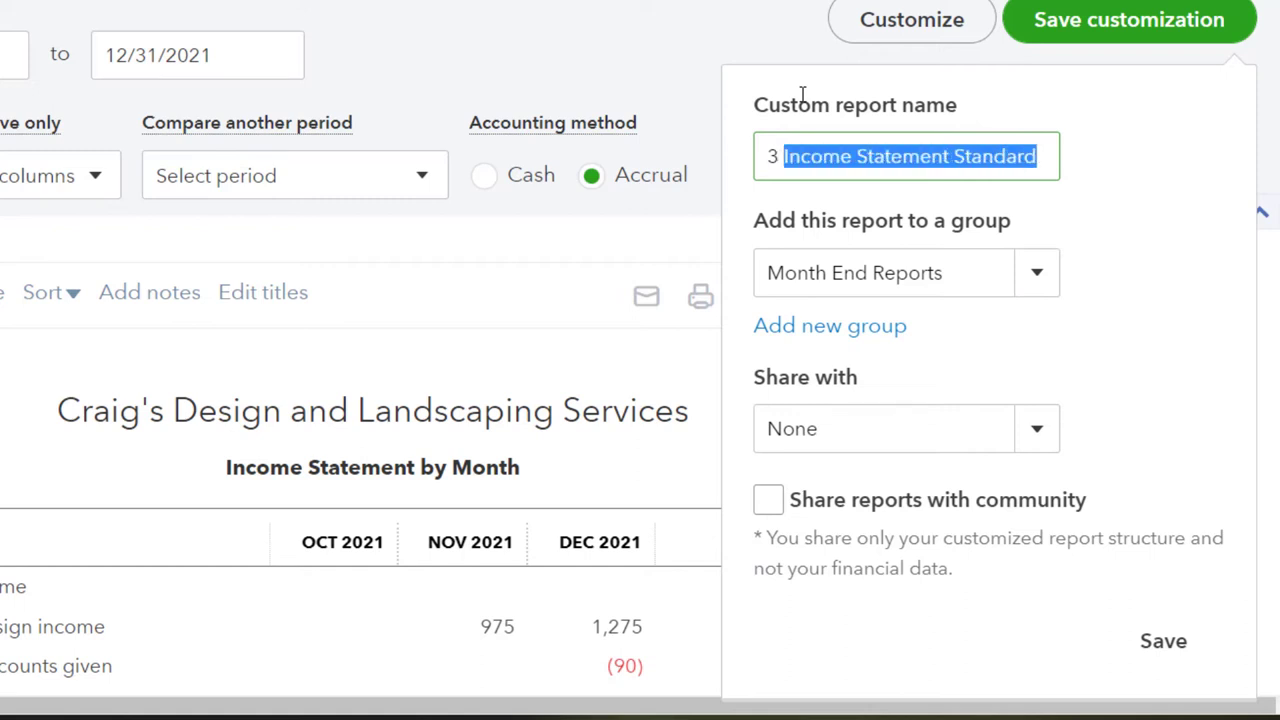
text(Income Statement by Month)
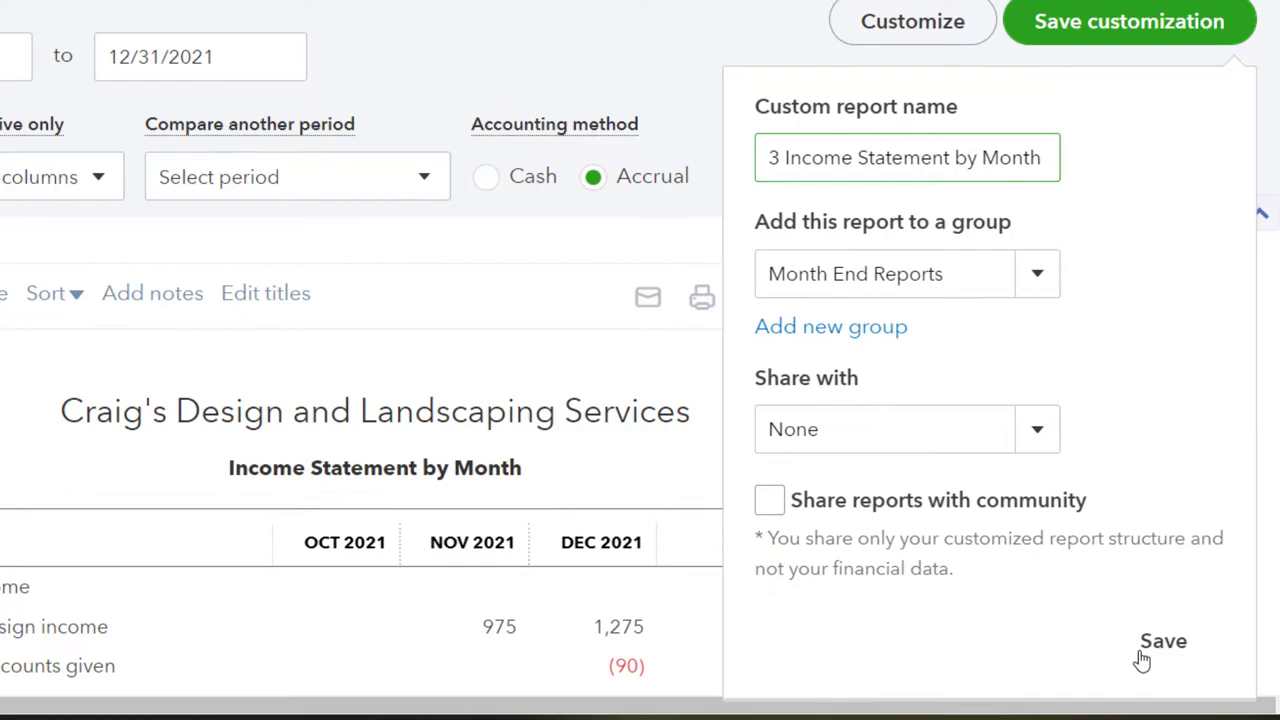
click(1150, 648)
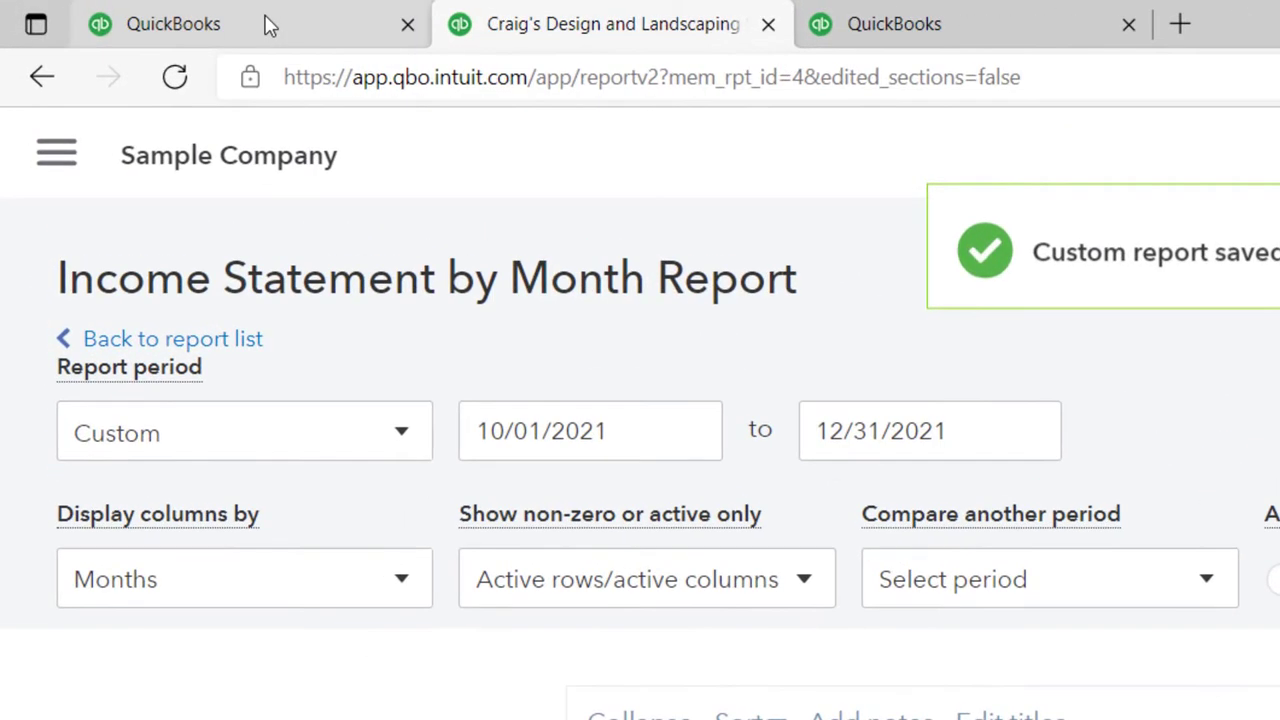
Check the custom reports list for the saved month-end reports, and return to the by-month income statement.
click(148, 13)
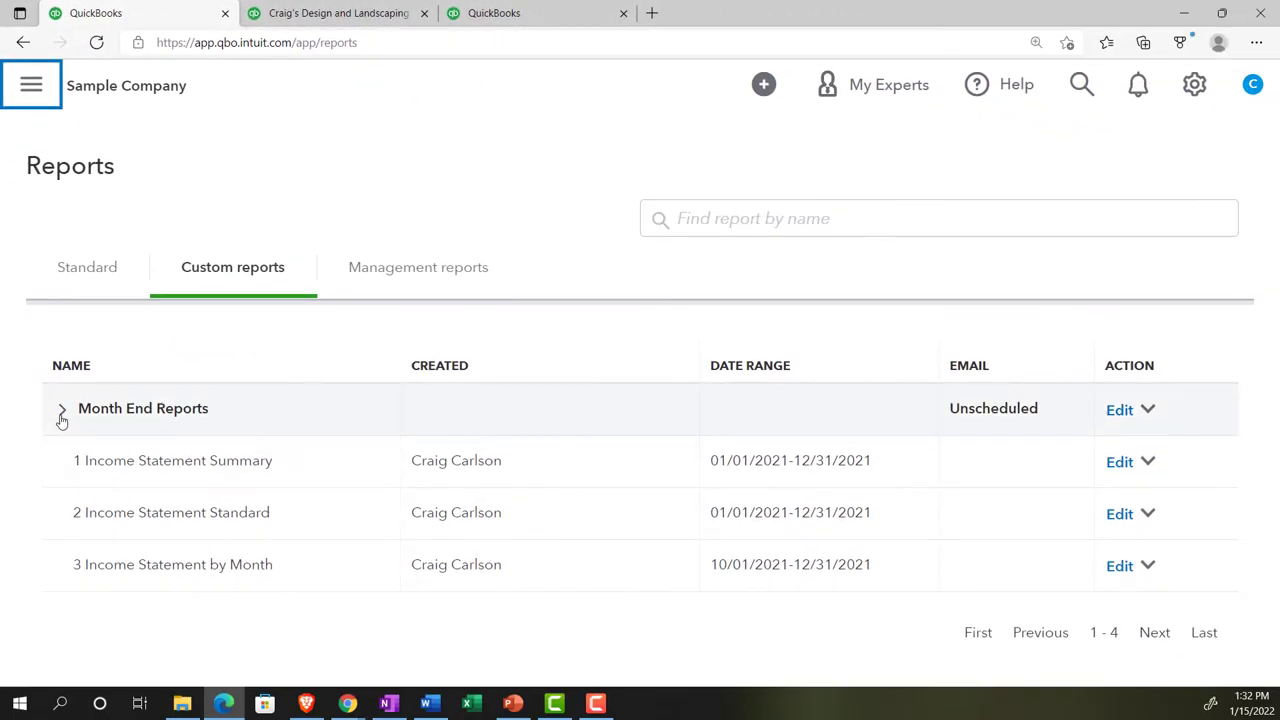
click(322, 16)
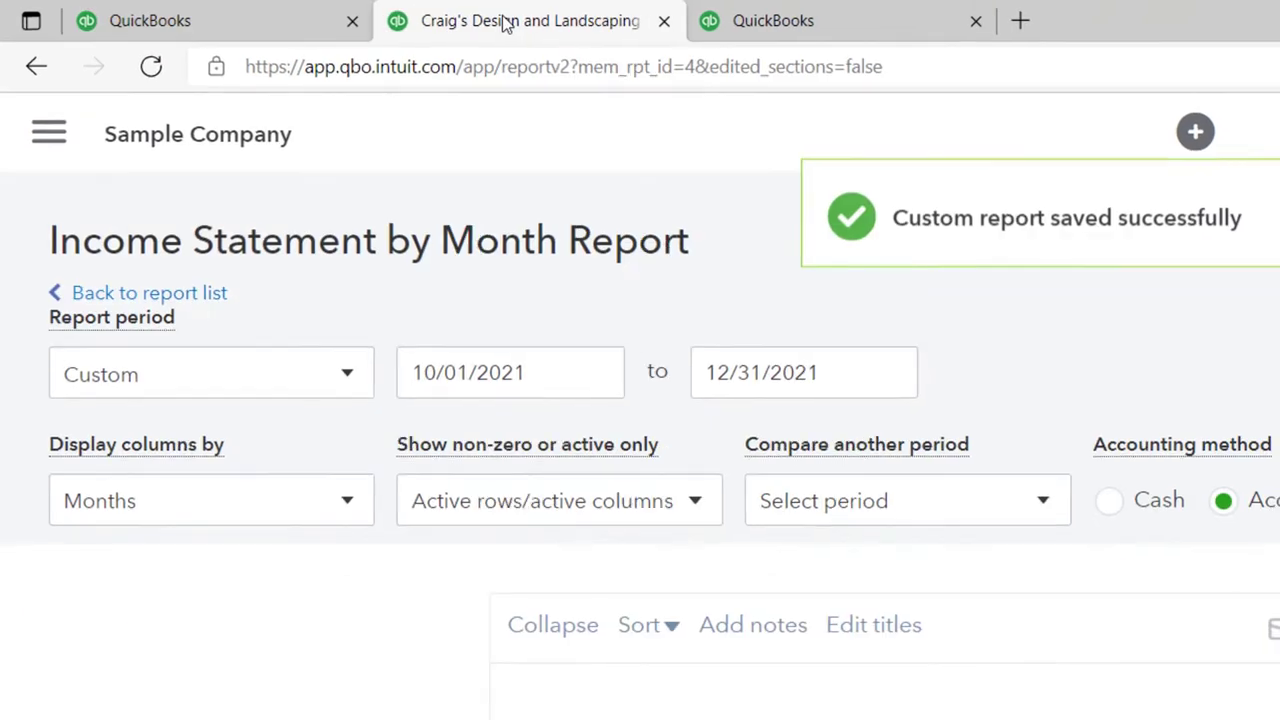
scroll(536, 403, down, 3)
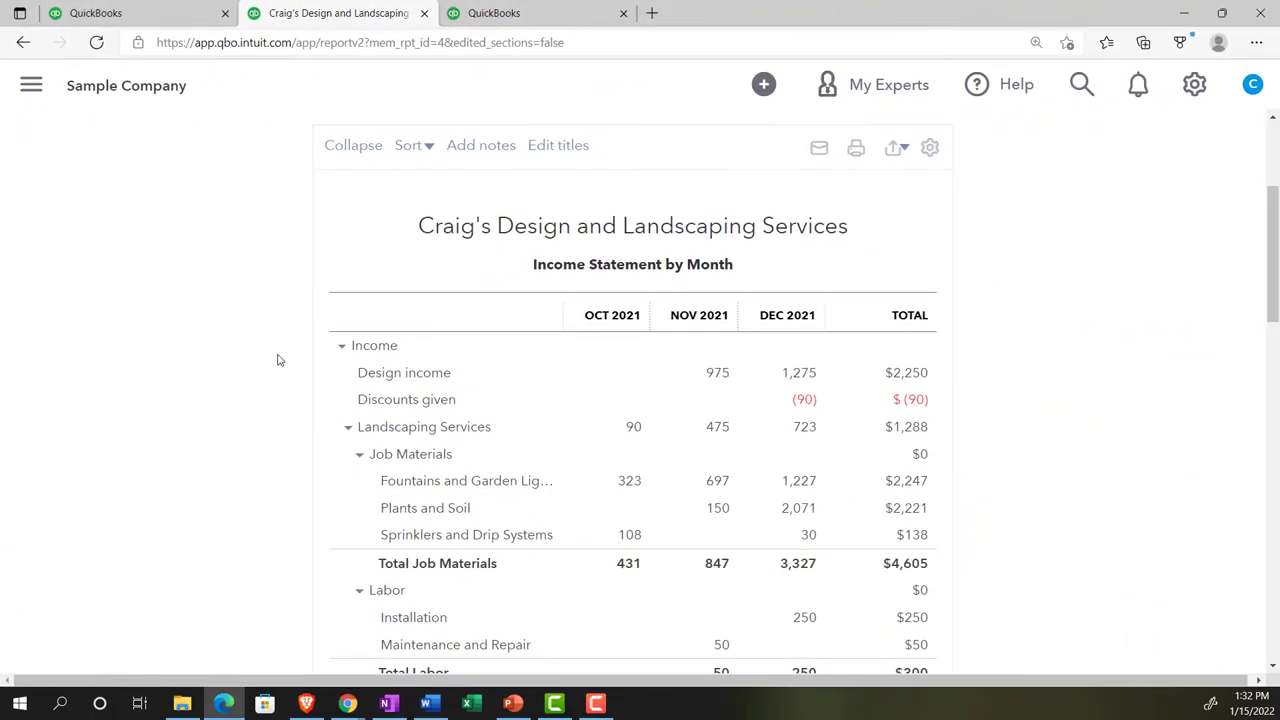
scroll(280, 360, up, 2)
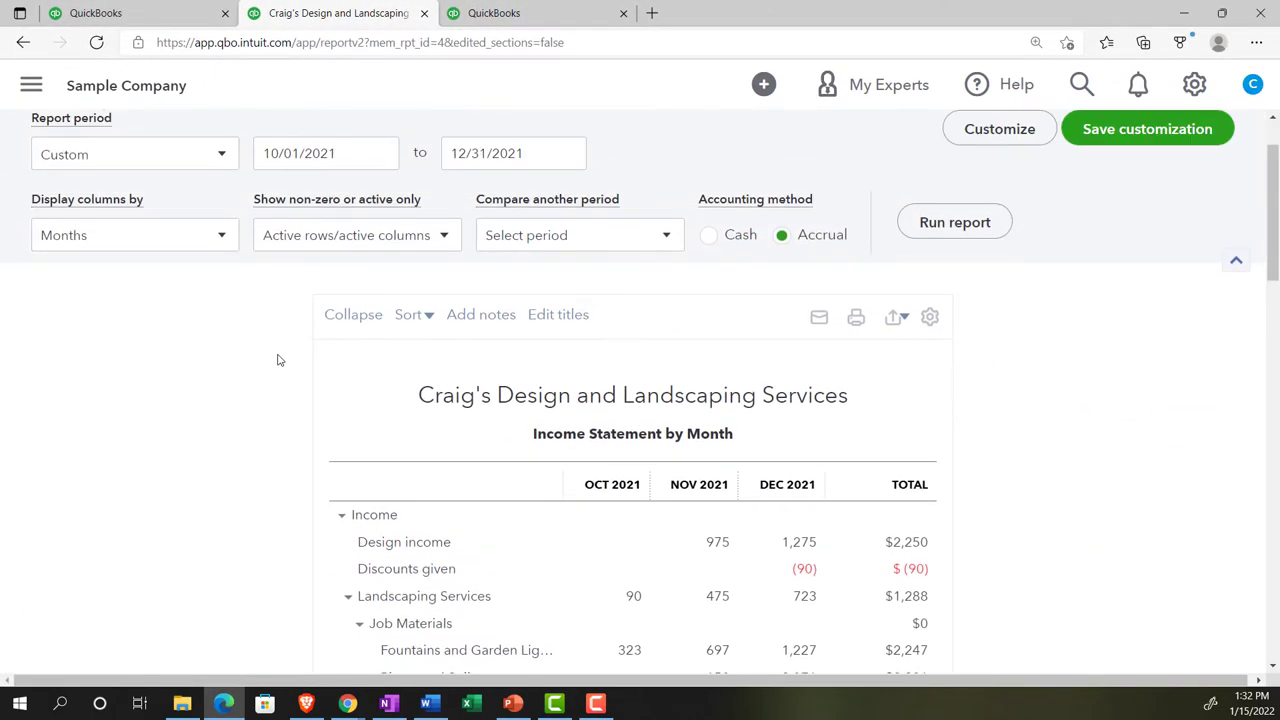
Set the report period to 11/01/2021 through 12/31/2021.
click(260, 152)
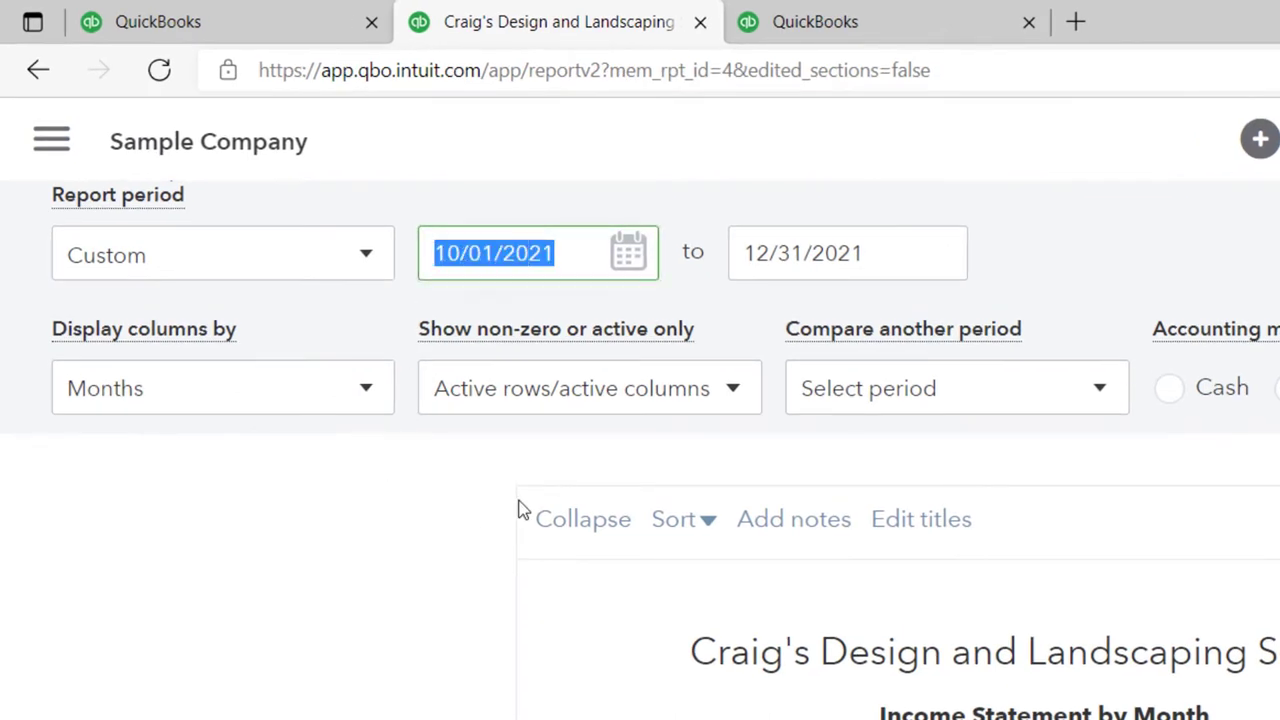
text(11012021)
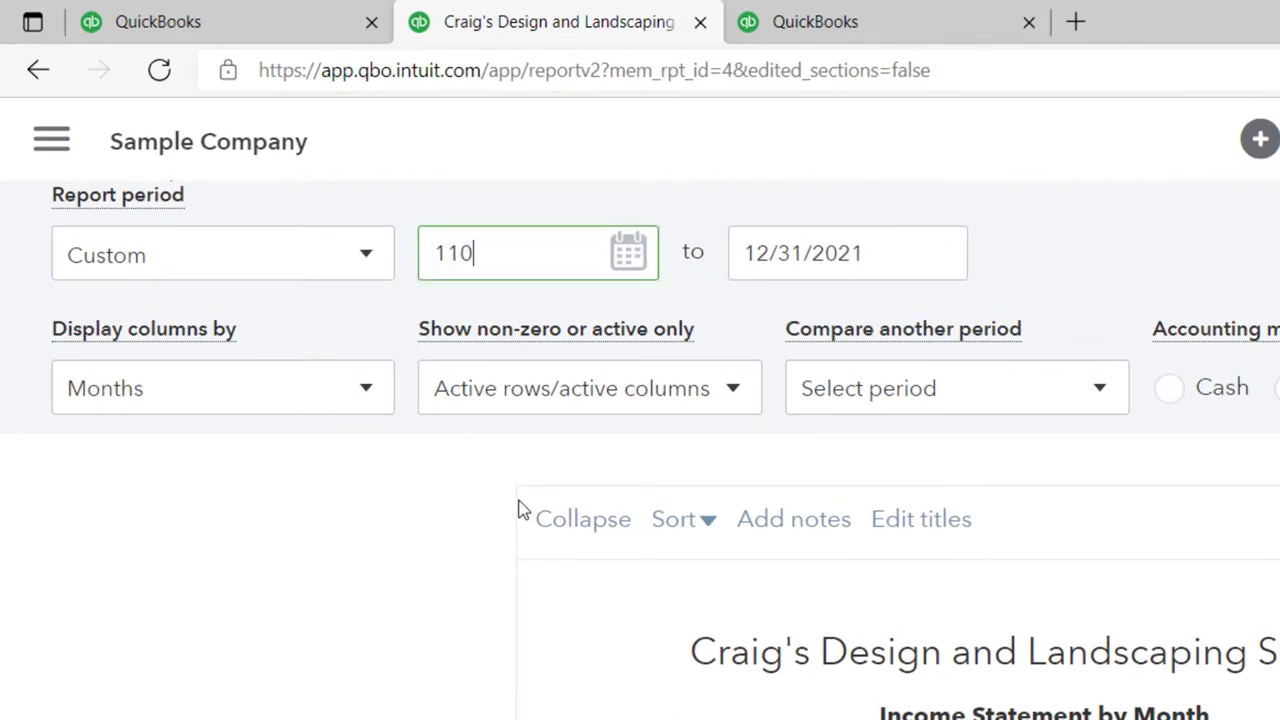
key(Tab)
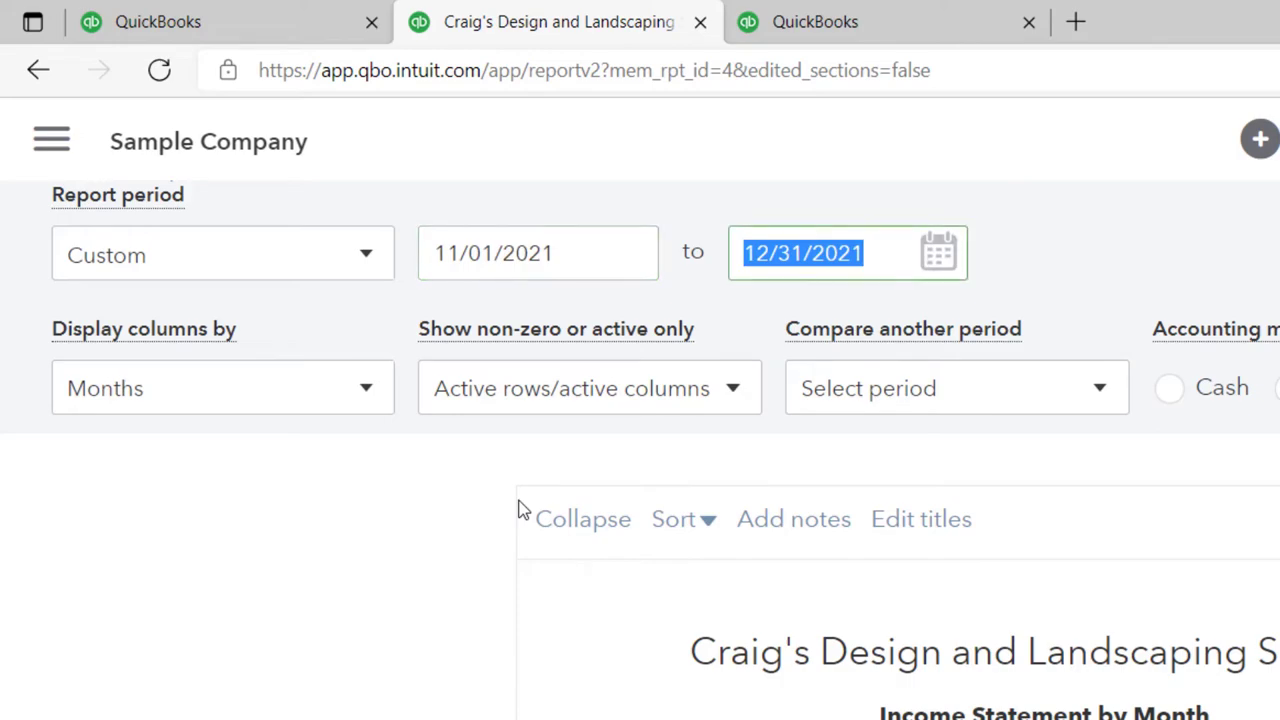
text(123121)
key(Tab)
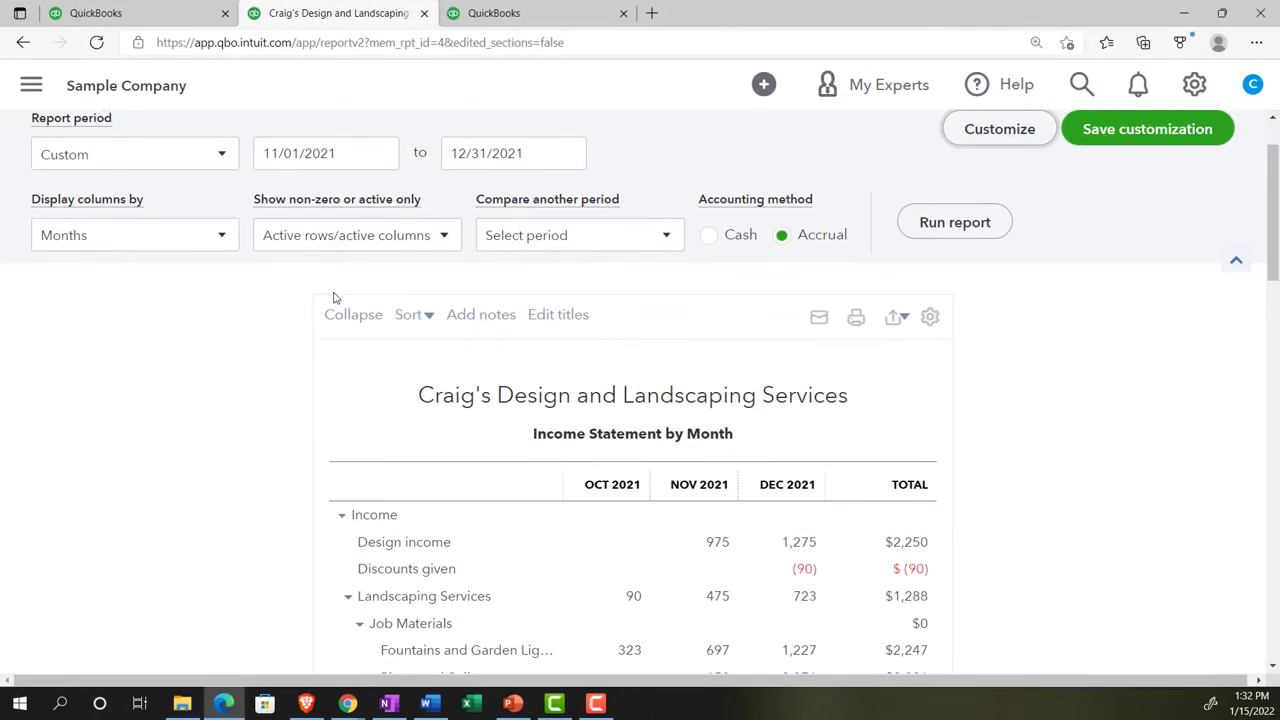
Display the columns as Total Only and compare against the previous period with the Custom Period option enabled.
click(222, 236)
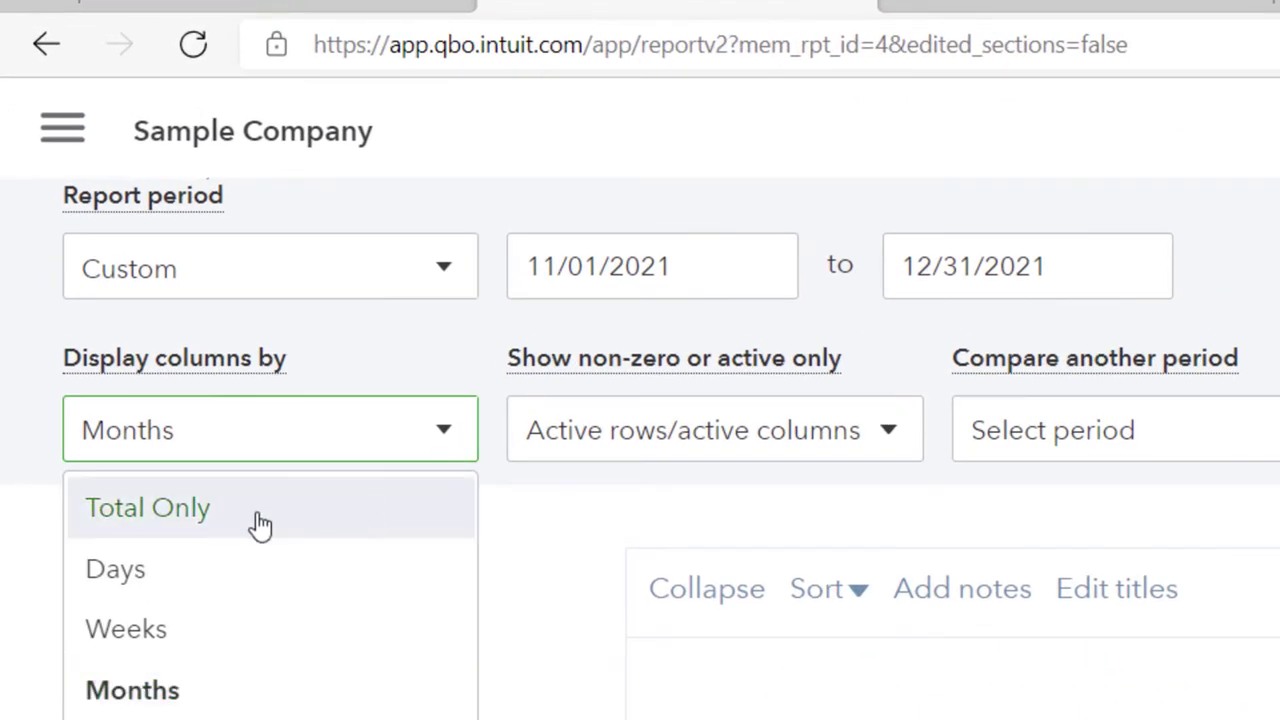
click(258, 525)
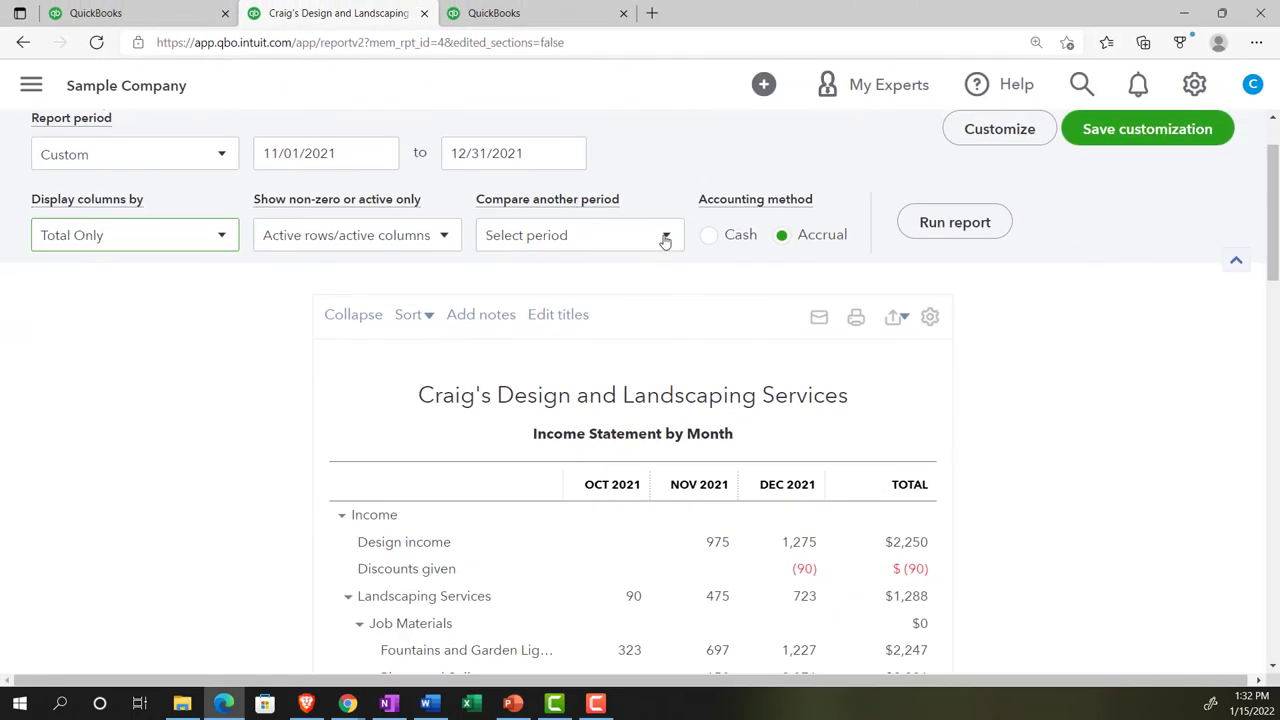
click(665, 238)
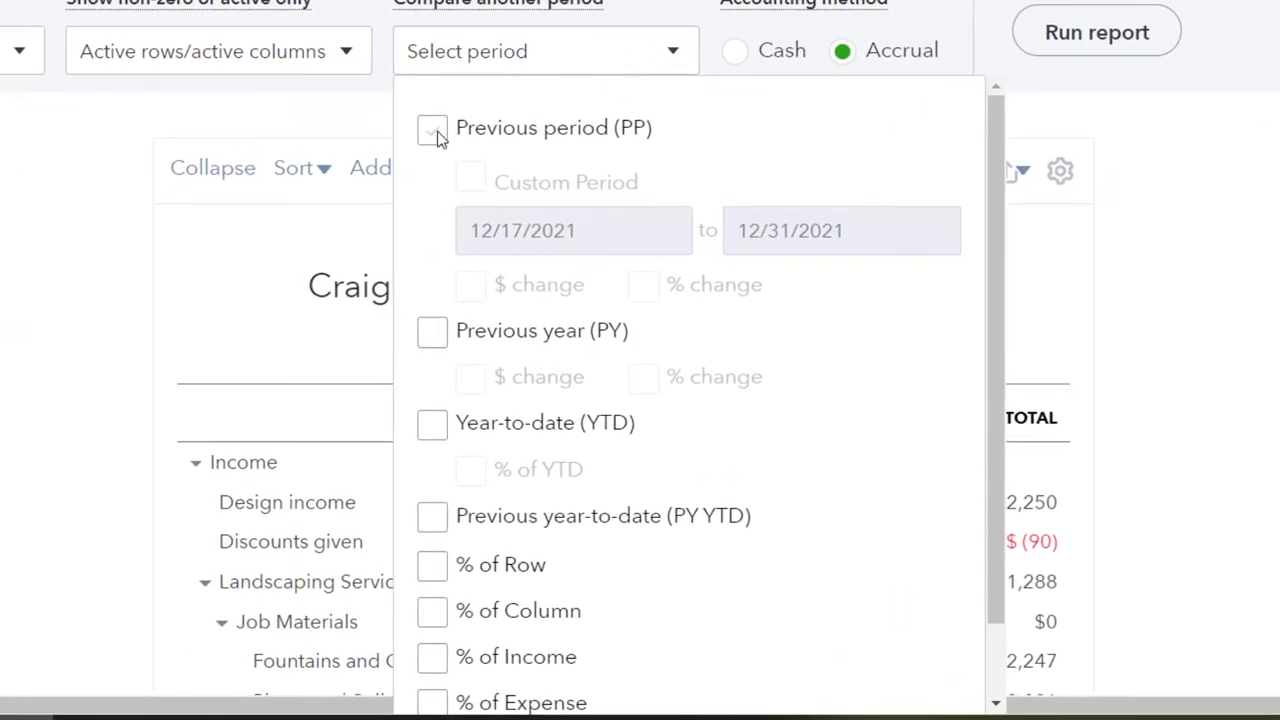
click(435, 134)
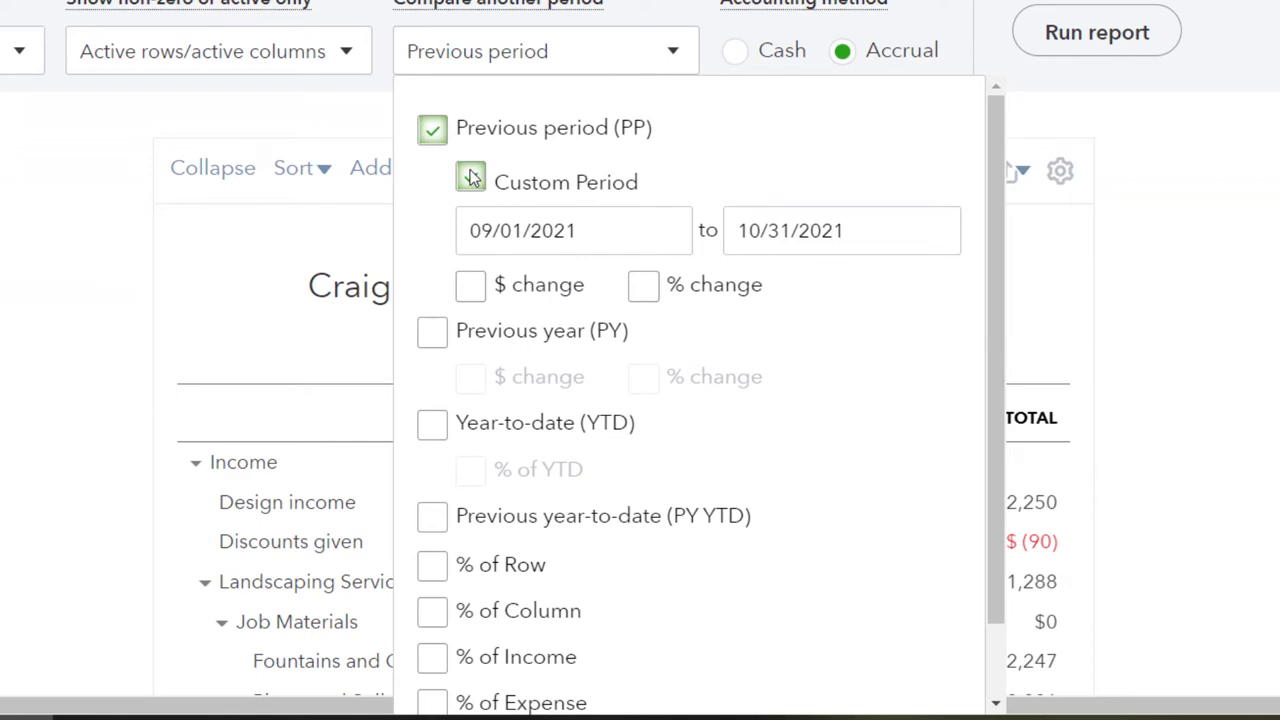
click(470, 177)
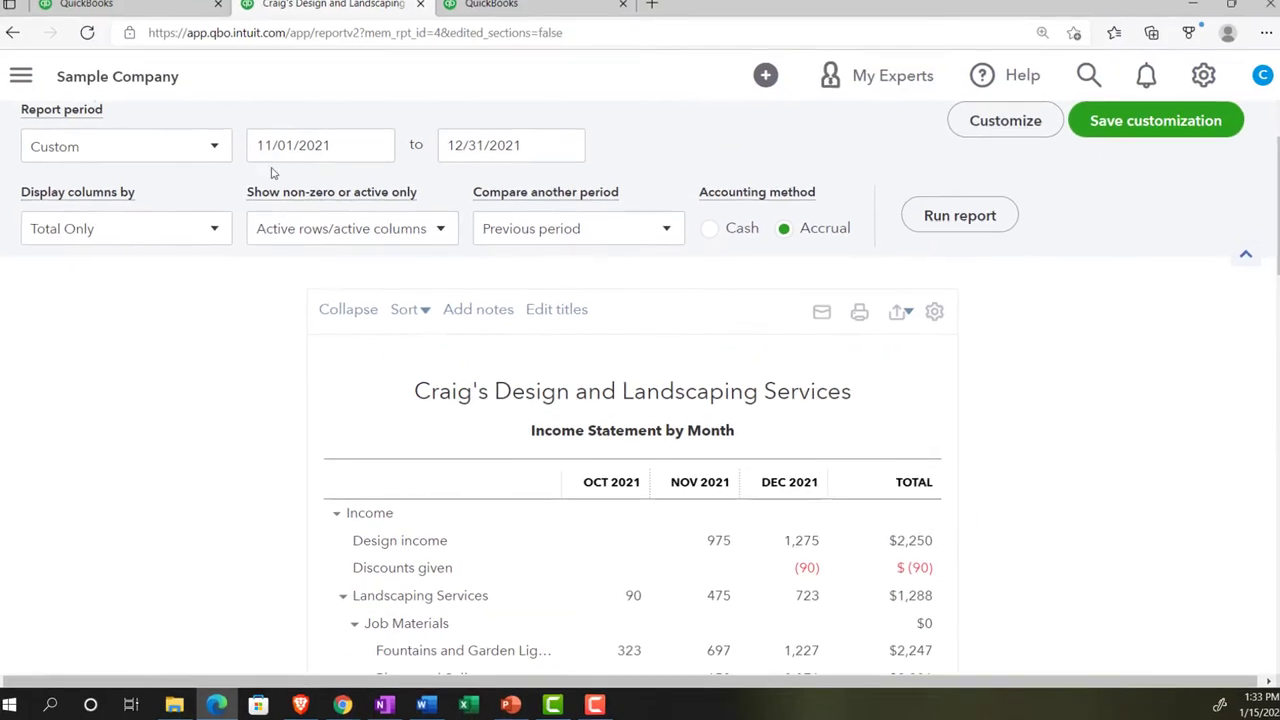
Set the report period's start date to 12/01/2021, keeping 12/31/2021 as the end date.
drag(438, 200, 265, 262)
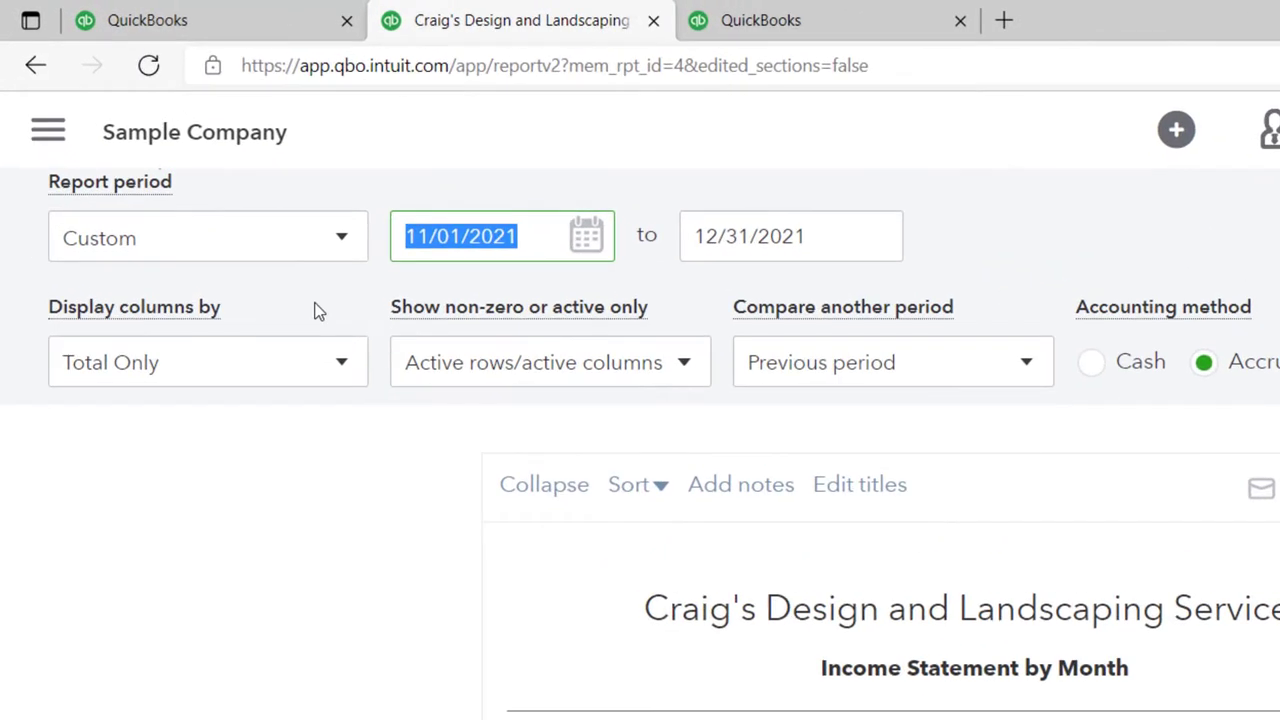
text(12/01/2021)
key(Tab)
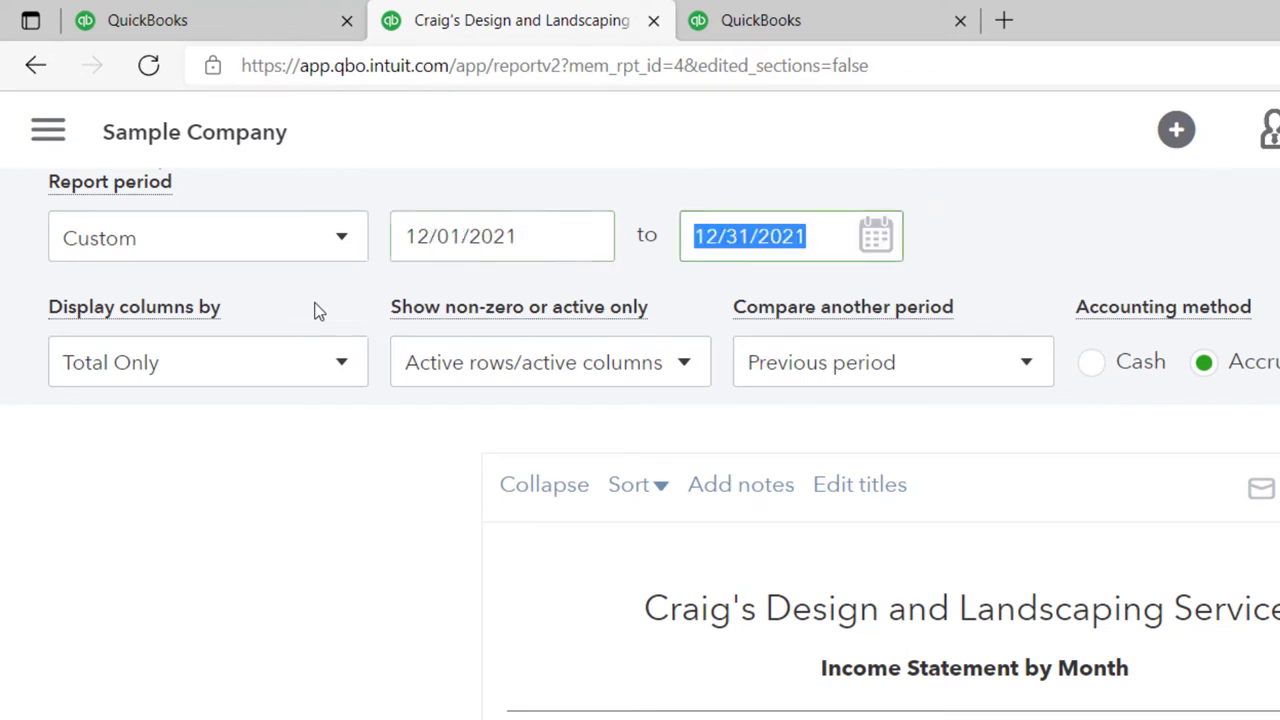
click(314, 310)
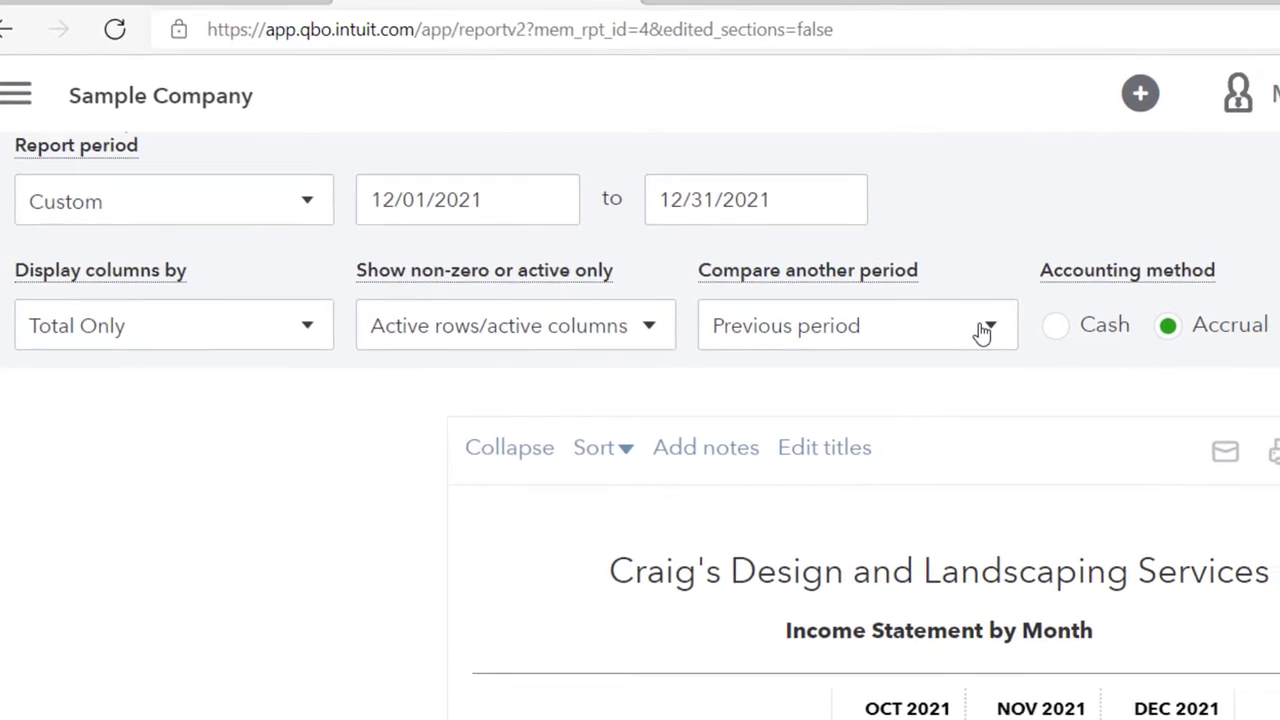
Add dollar change and percent change to the previous period comparison and run the report.
click(1005, 366)
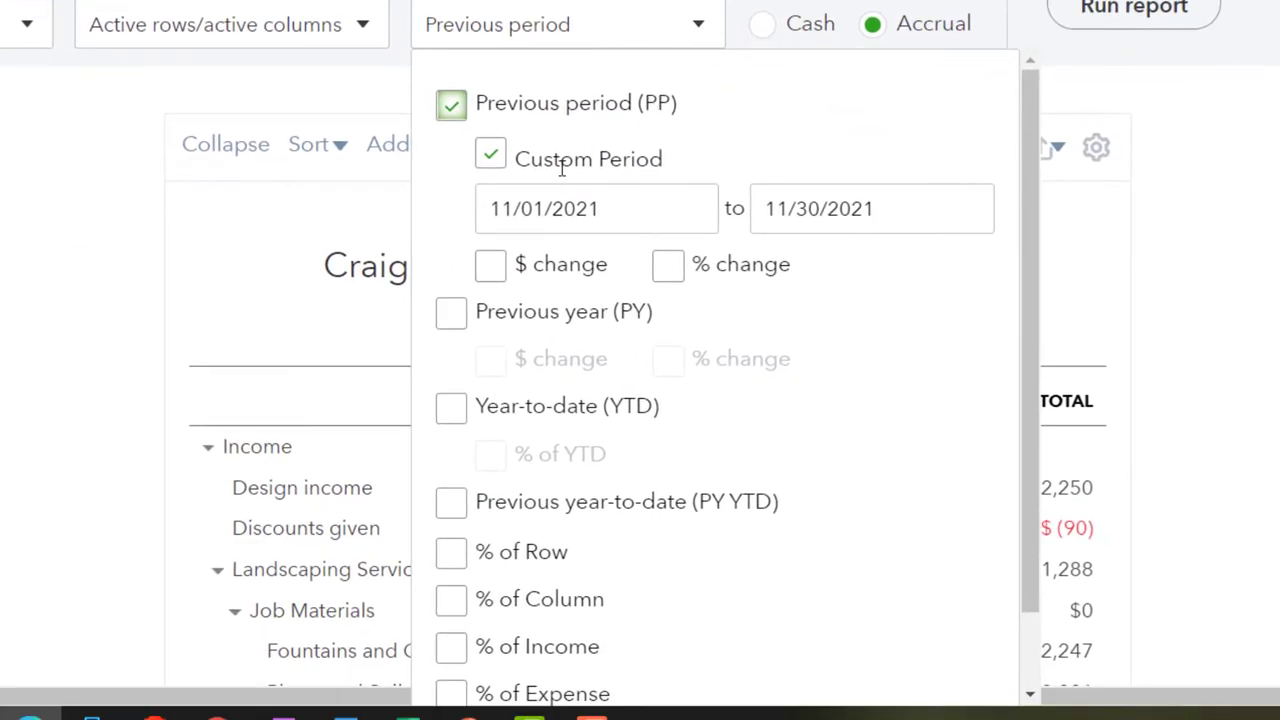
click(495, 268)
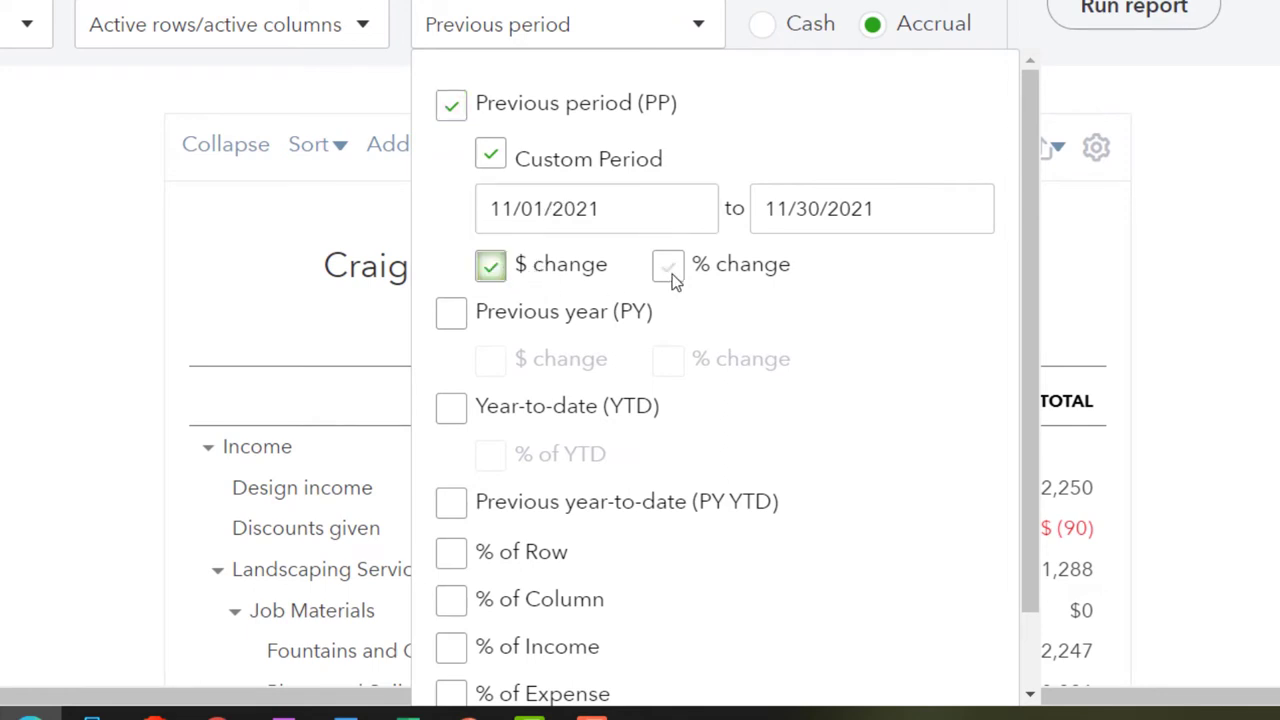
click(669, 267)
click(1028, 130)
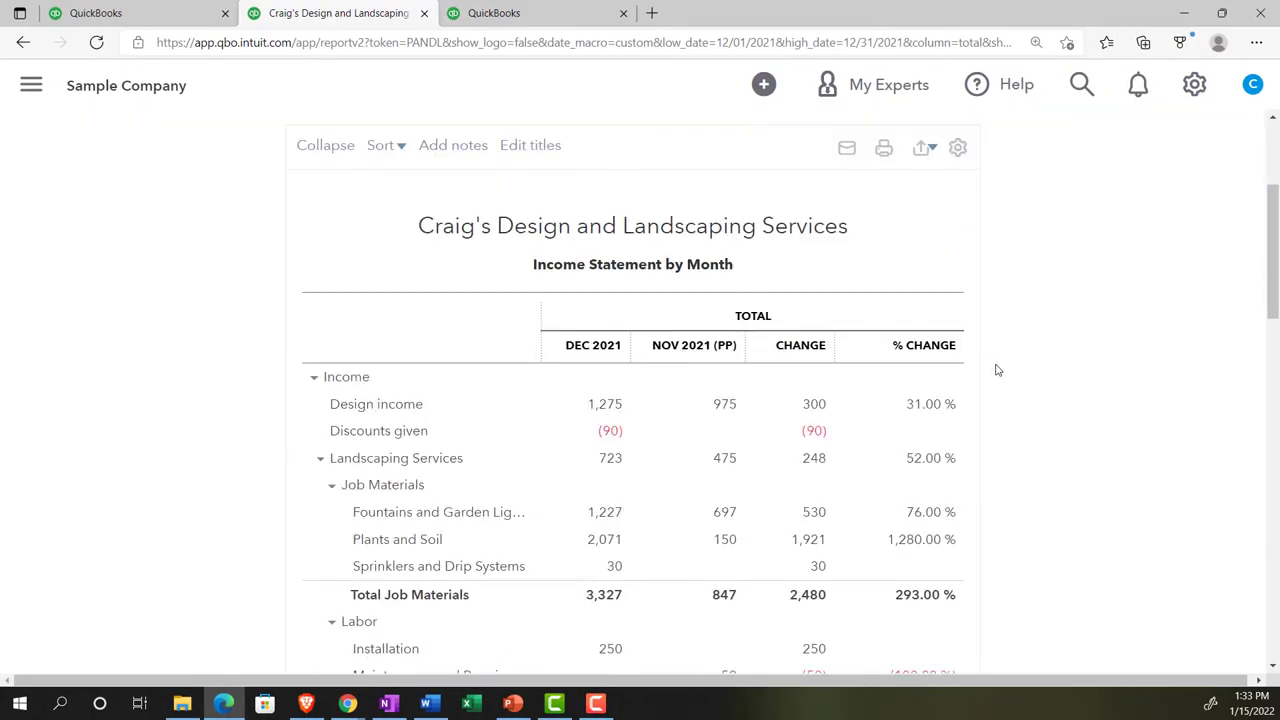
Change the report title in the header customization settings to Comparative Income Statement.
scroll(996, 370, up, 3)
click(995, 220)
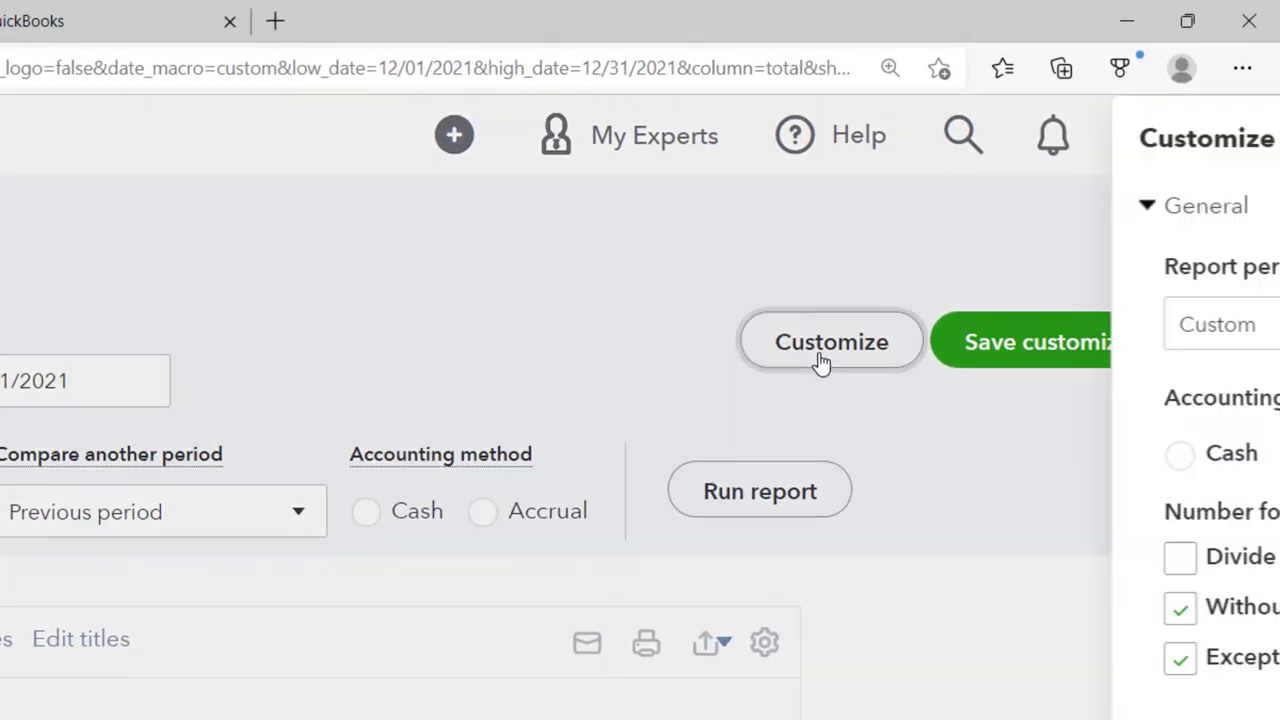
scroll(828, 390, down, 2)
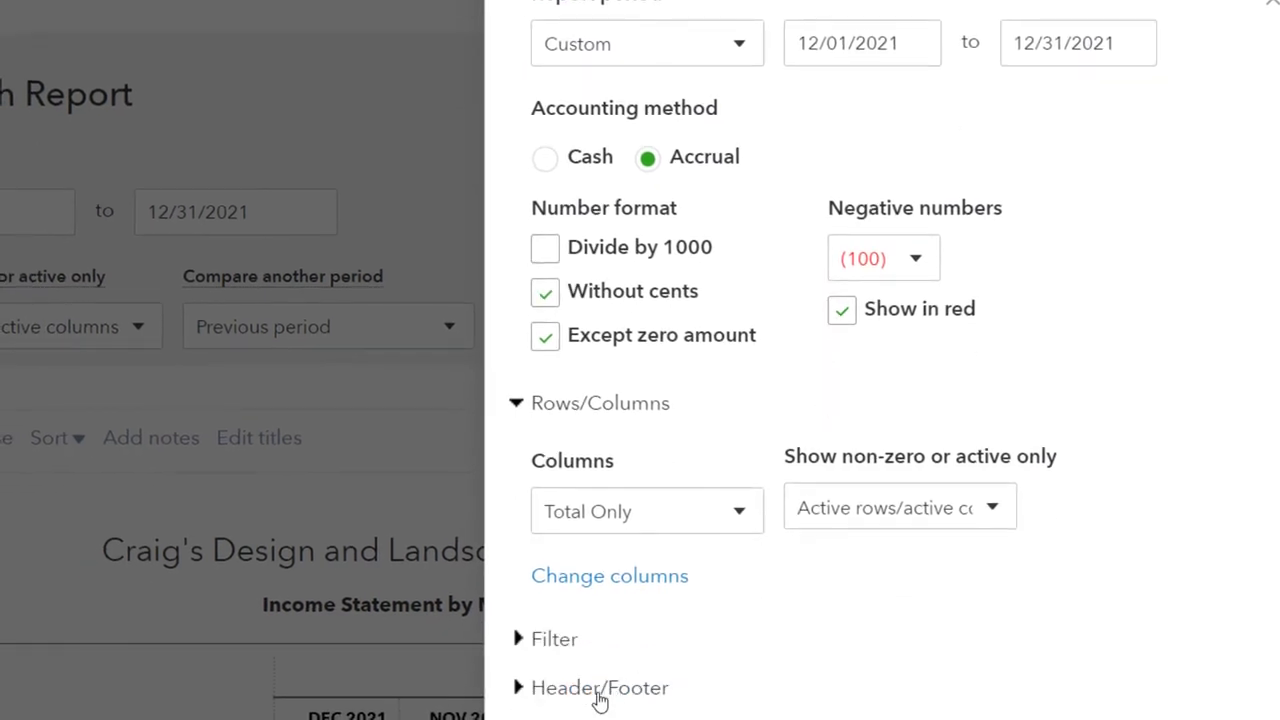
click(566, 694)
scroll(586, 650, down, 5)
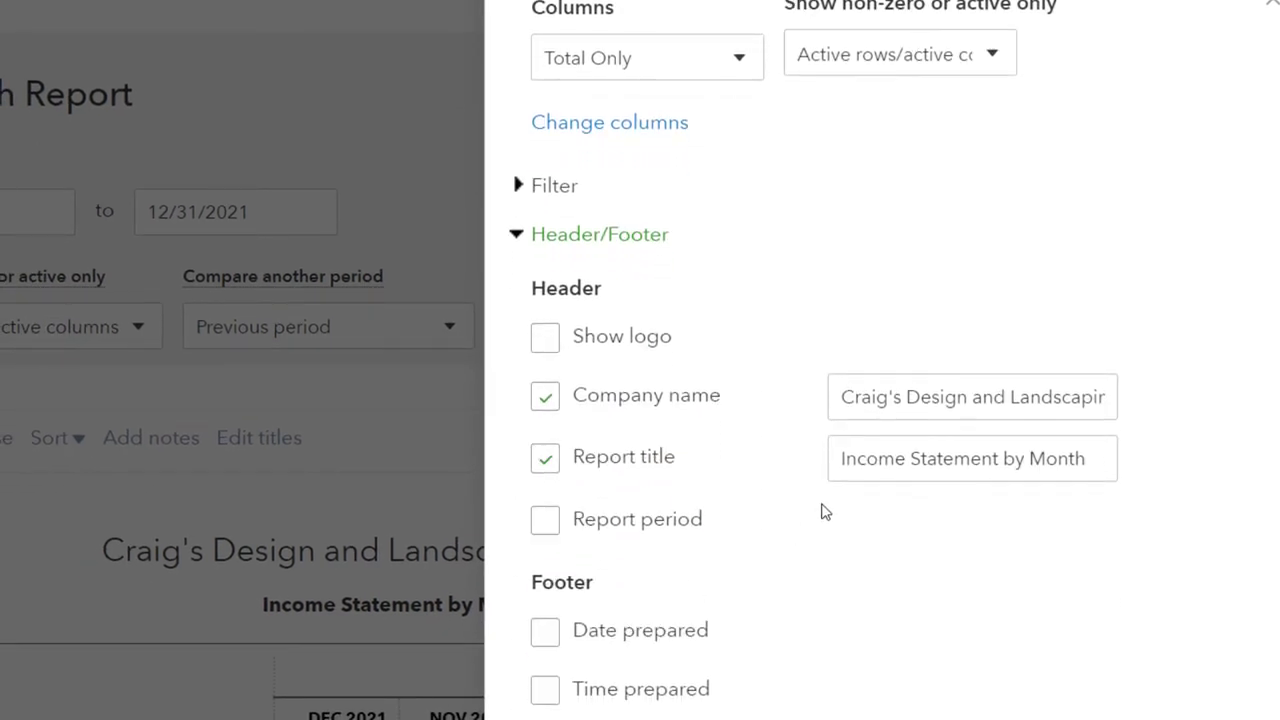
triple_click(1087, 459)
click(1087, 459)
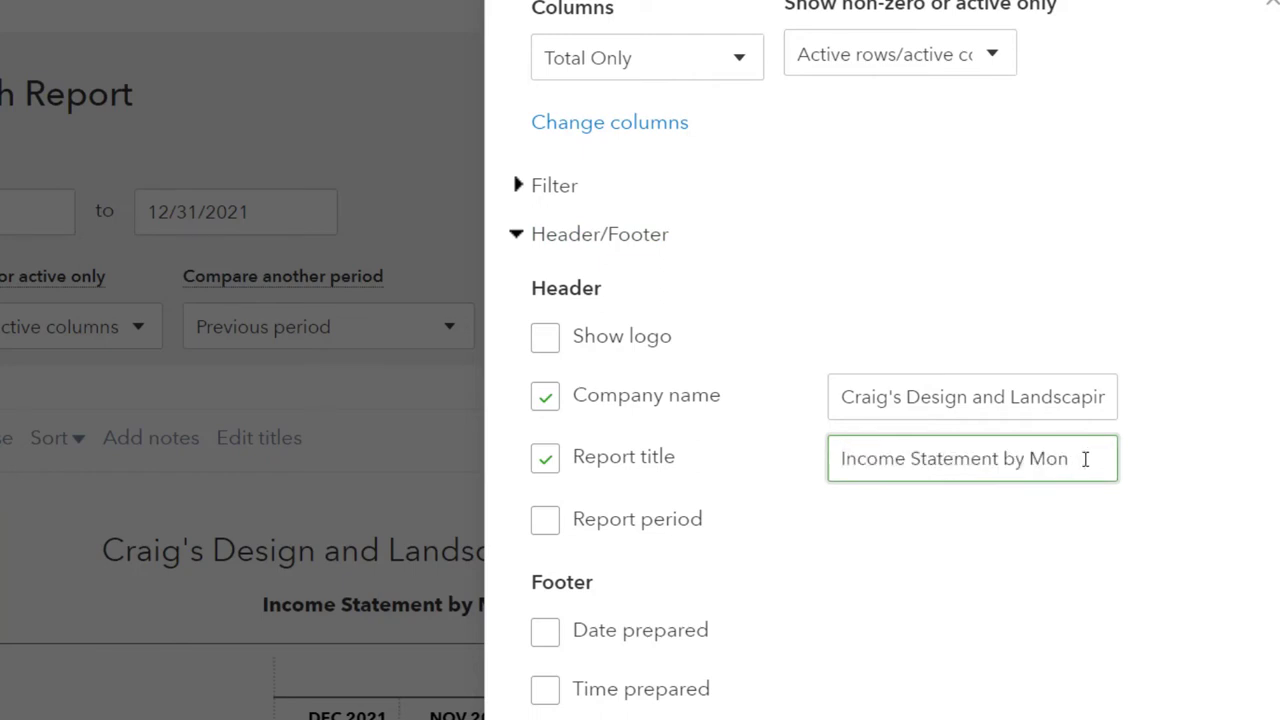
key(BackSpace)
key(BackSpace)
key(BackSpace)
text(Comparative)
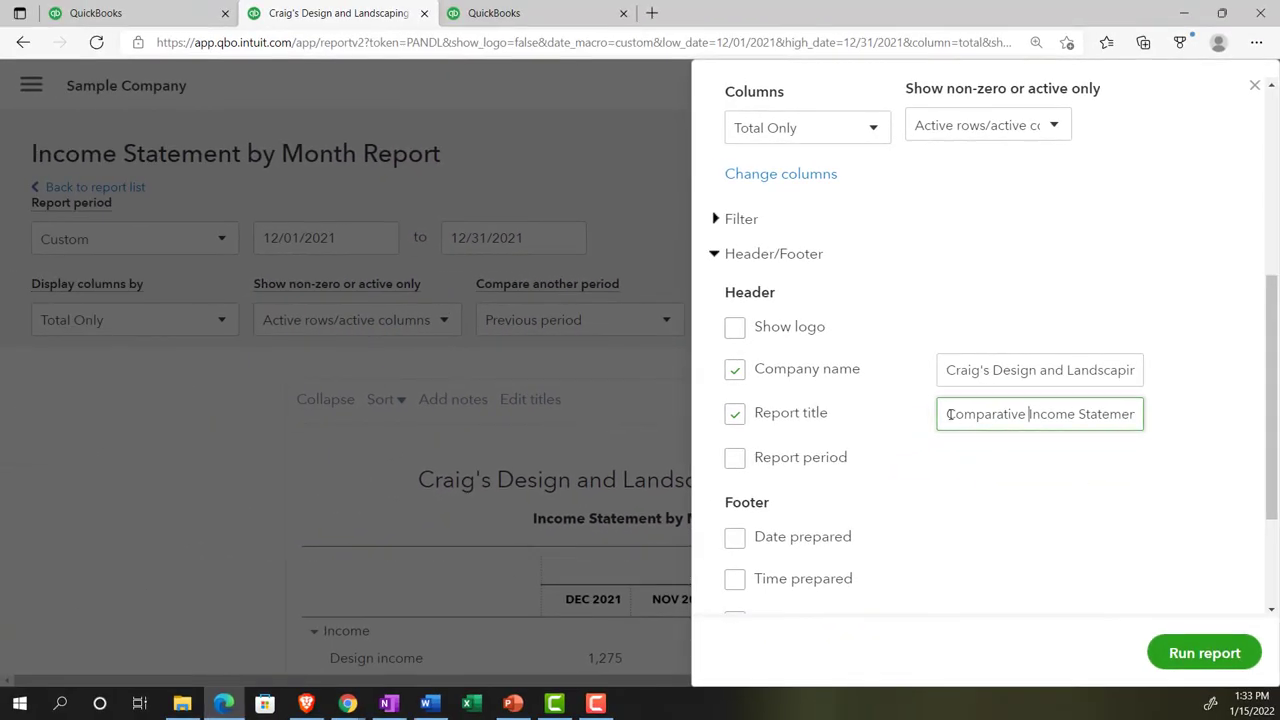
Copy the new report title text and run the customized report.
drag(950, 414, 1149, 419)
key(ctrl+c)
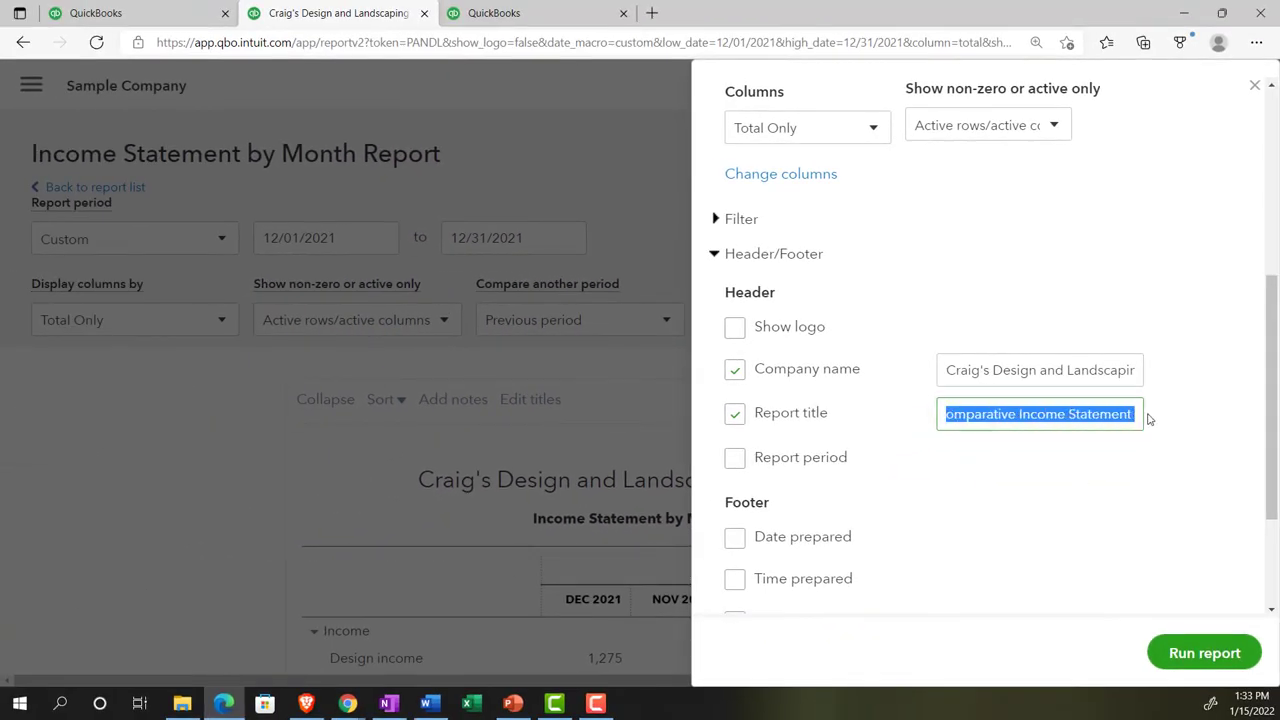
click(1192, 652)
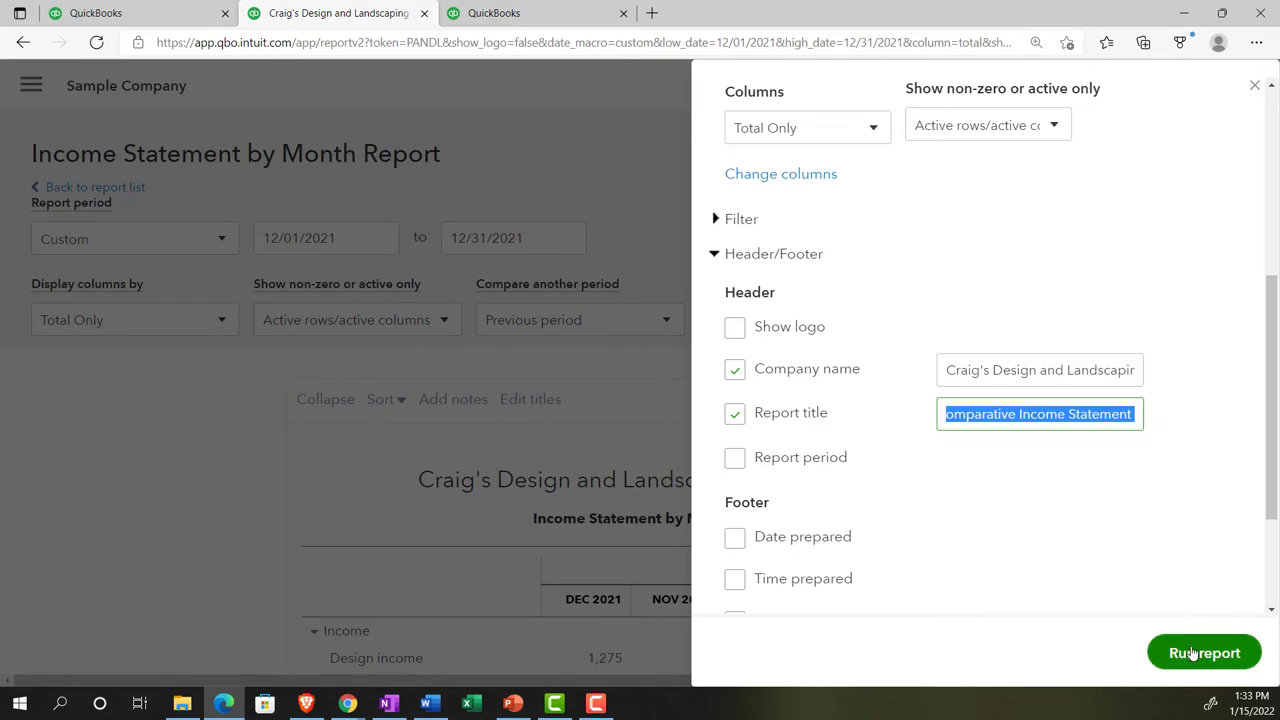
Set the previous period comparison to the custom period 11/01/2021 to 11/30/2021 and run the report.
scroll(1100, 600, down, 3)
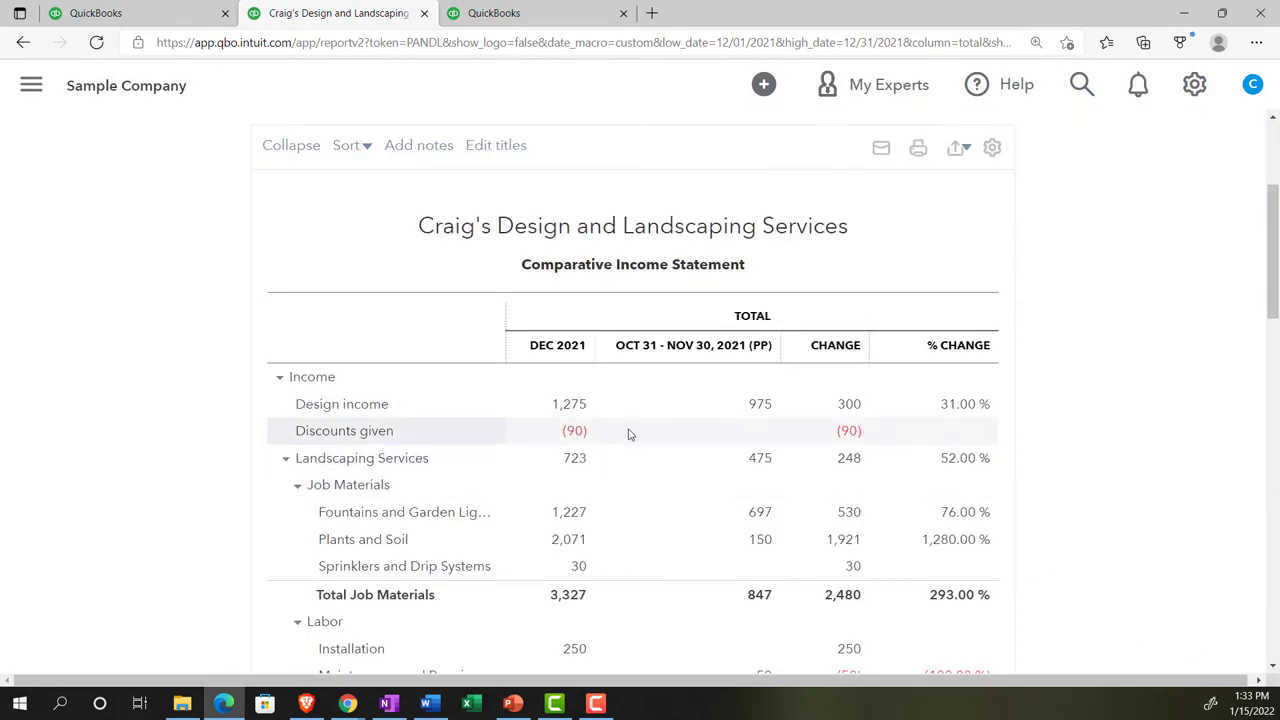
scroll(630, 376, up, 3)
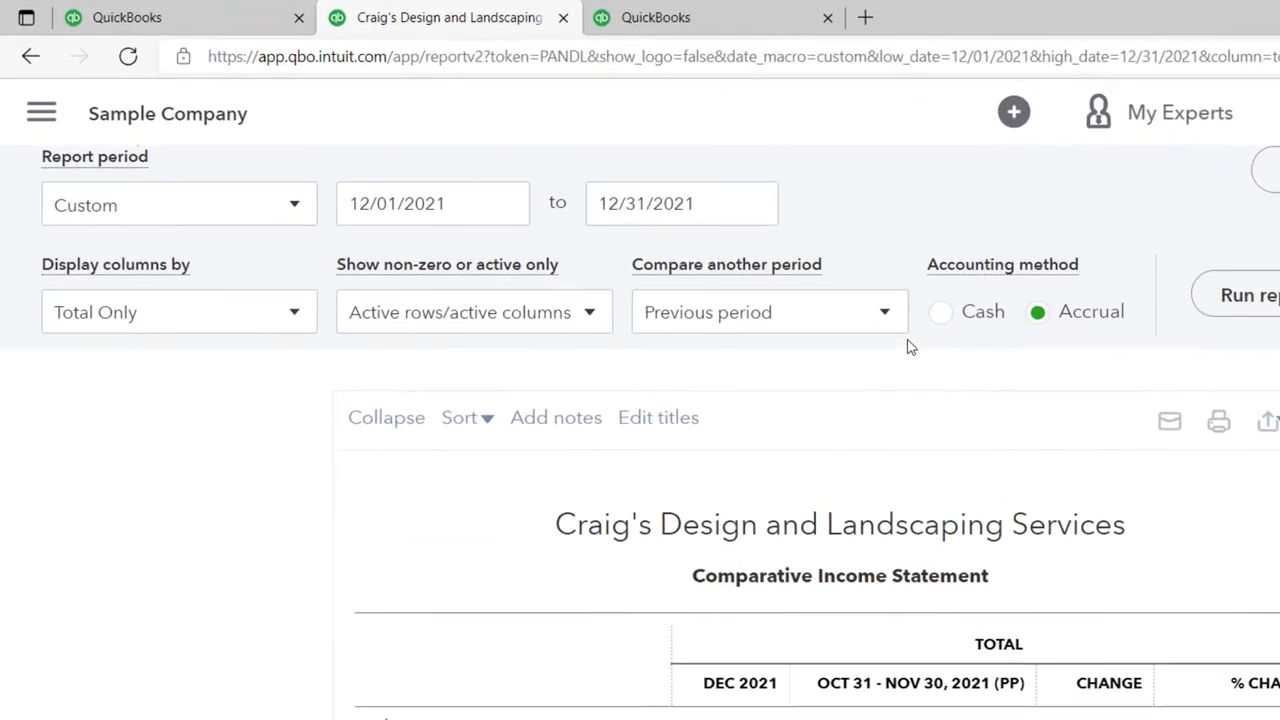
click(890, 312)
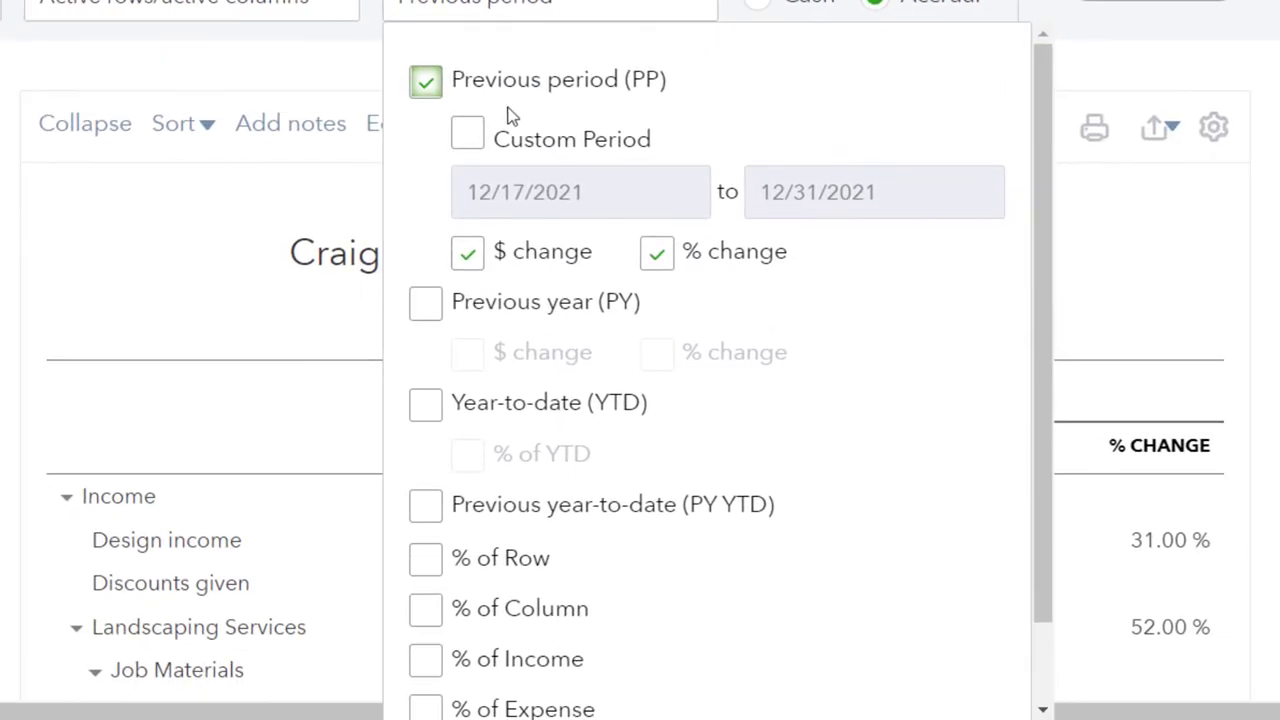
click(470, 135)
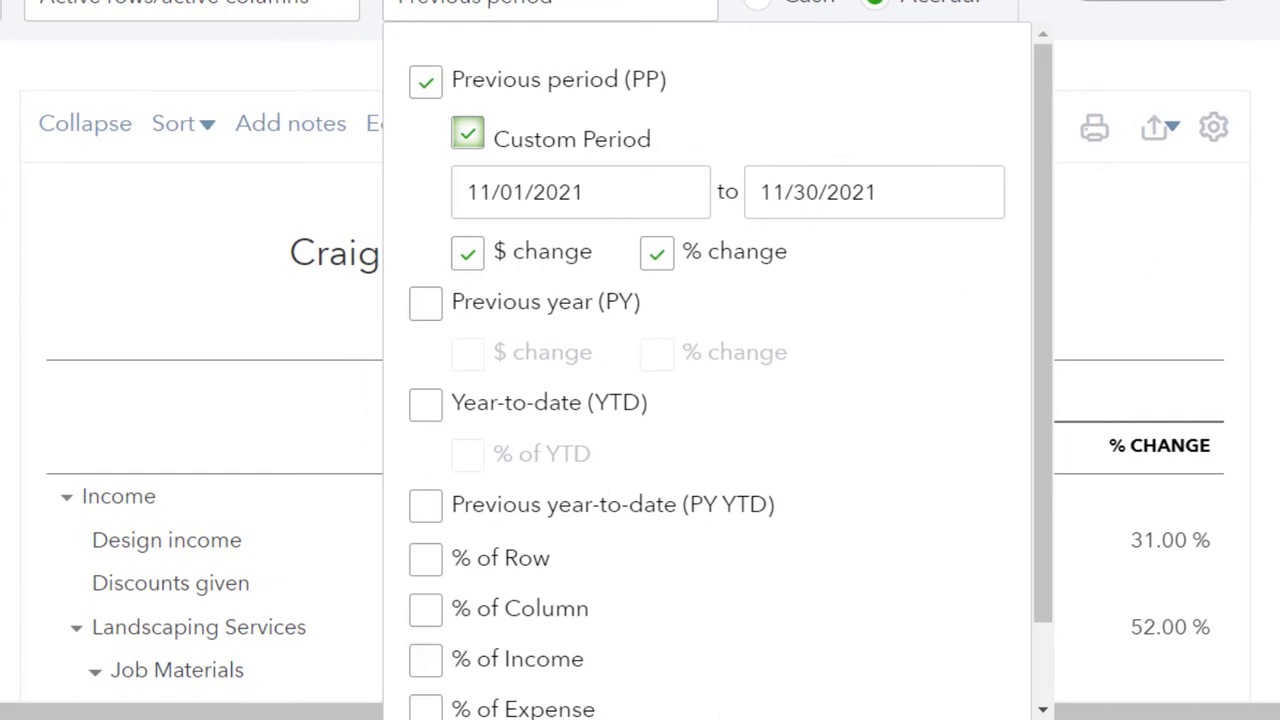
click(1195, 2)
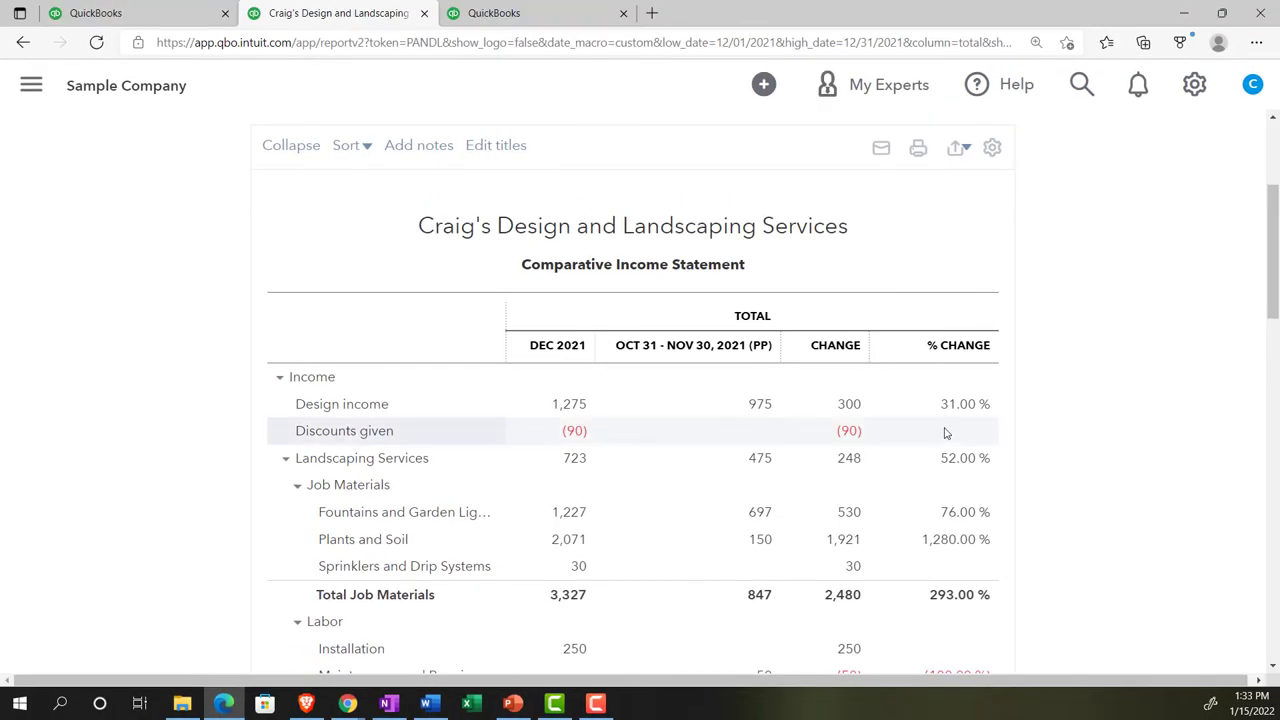
scroll(930, 400, up, 3)
click(945, 223)
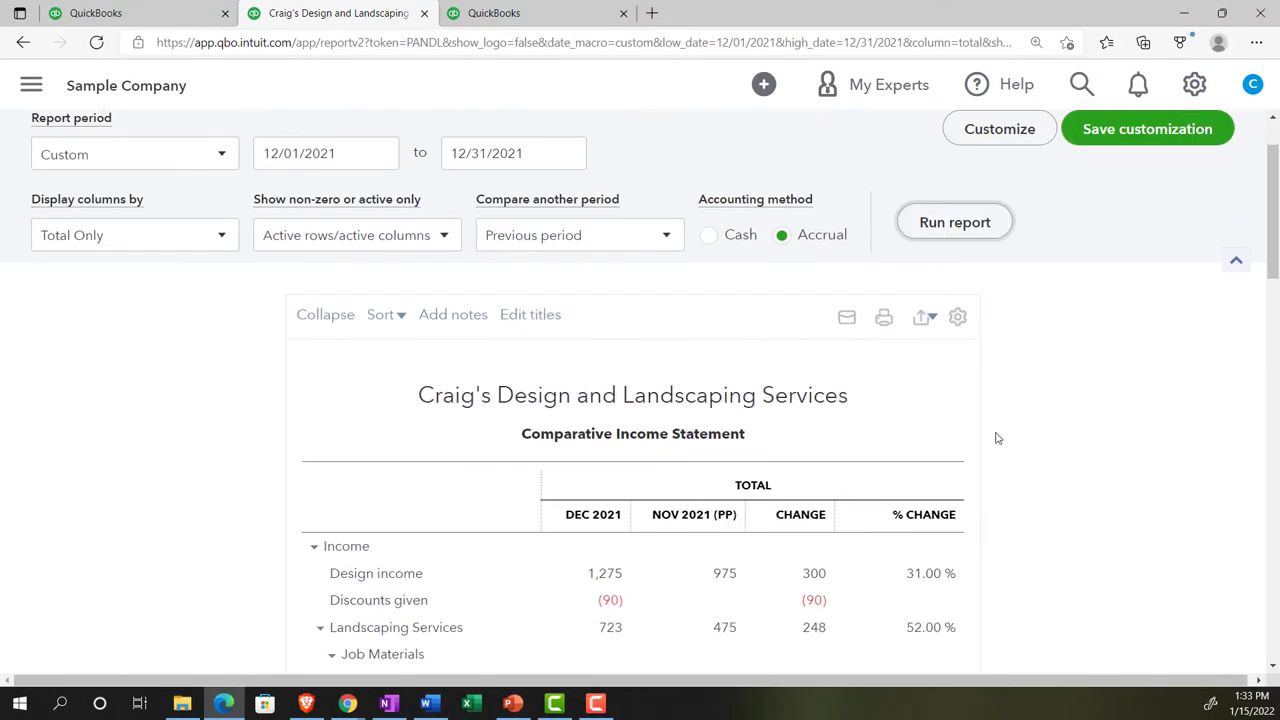
scroll(996, 438, down, 2)
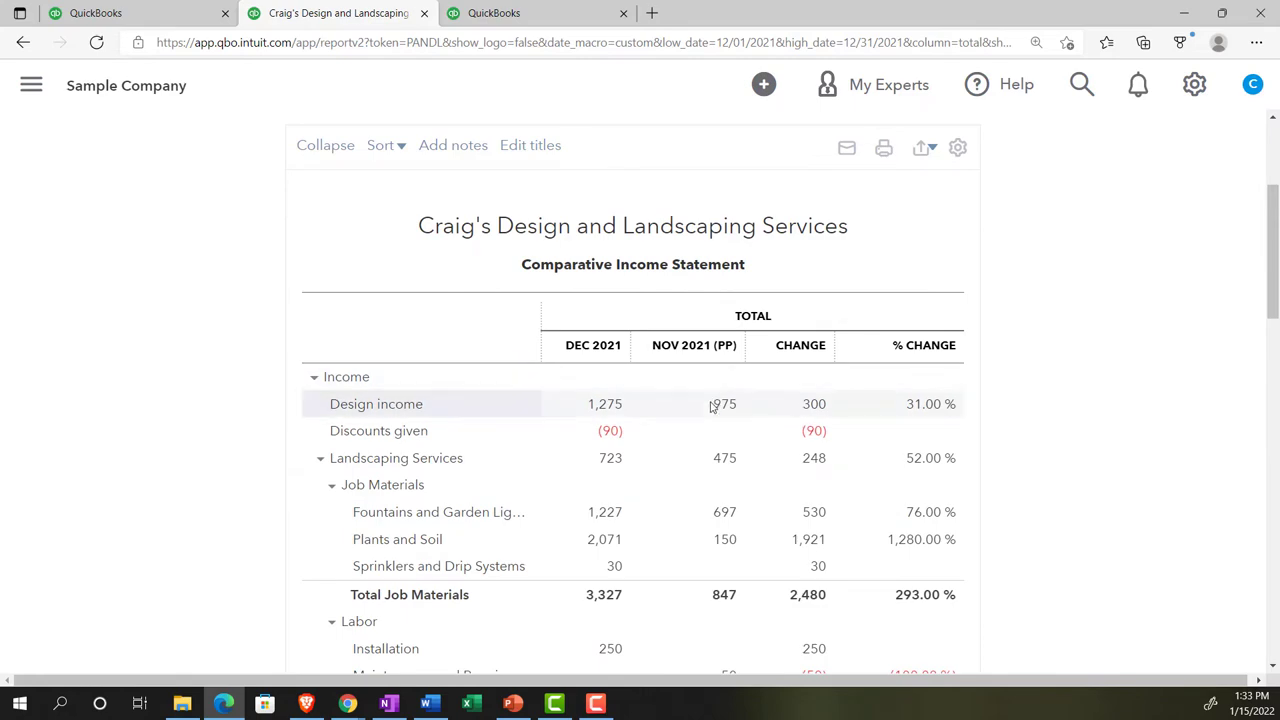
Save the report customization as 4 Comparative Income Statement in the Month End Reports group.
scroll(705, 401, up, 3)
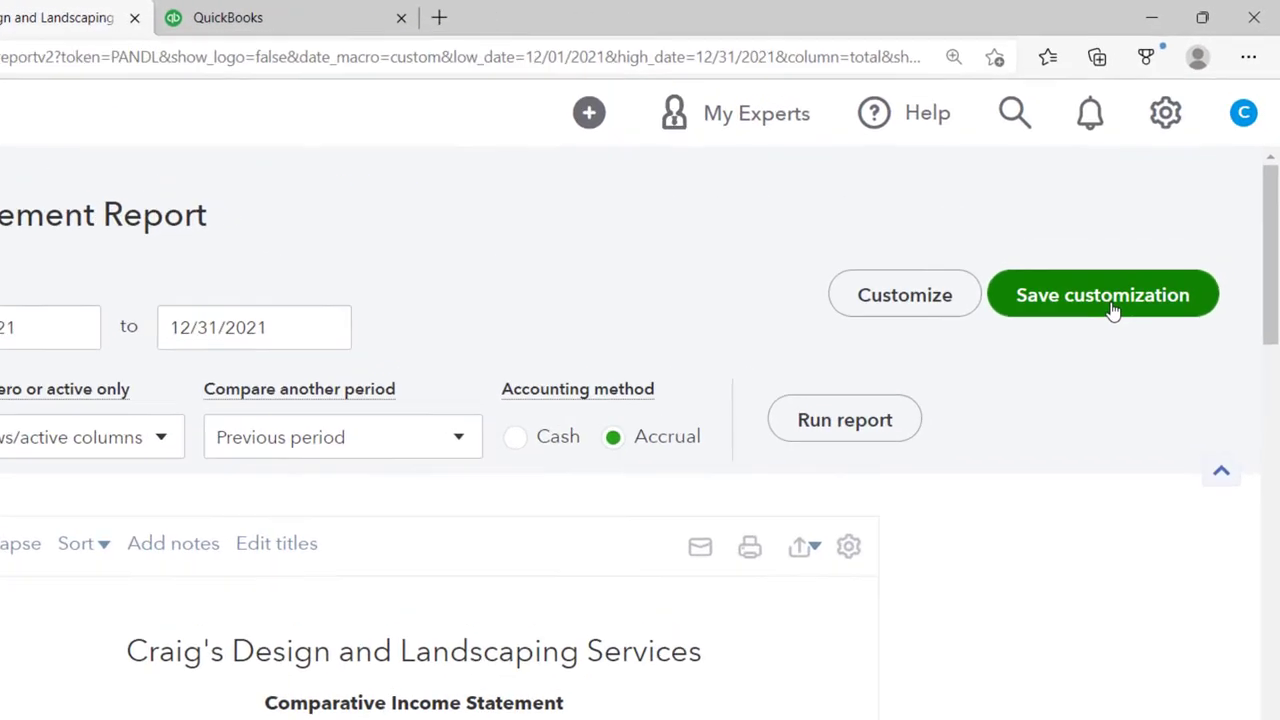
click(1180, 229)
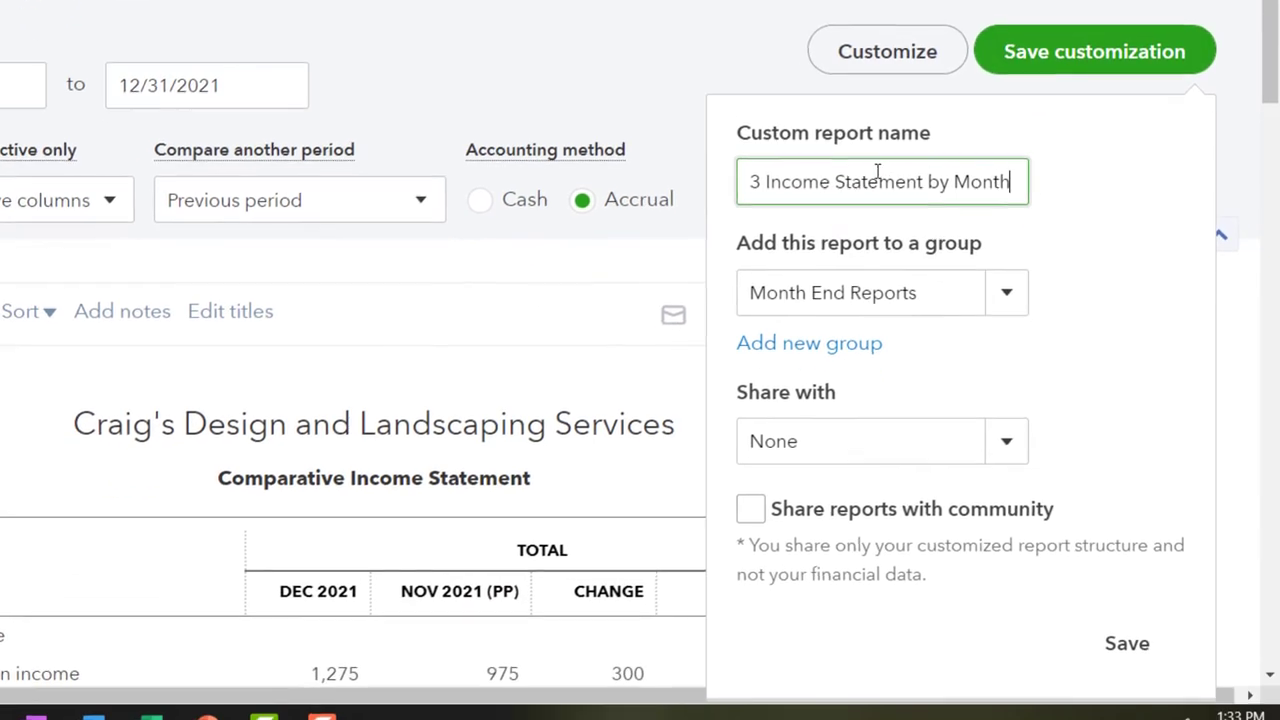
click(683, 480)
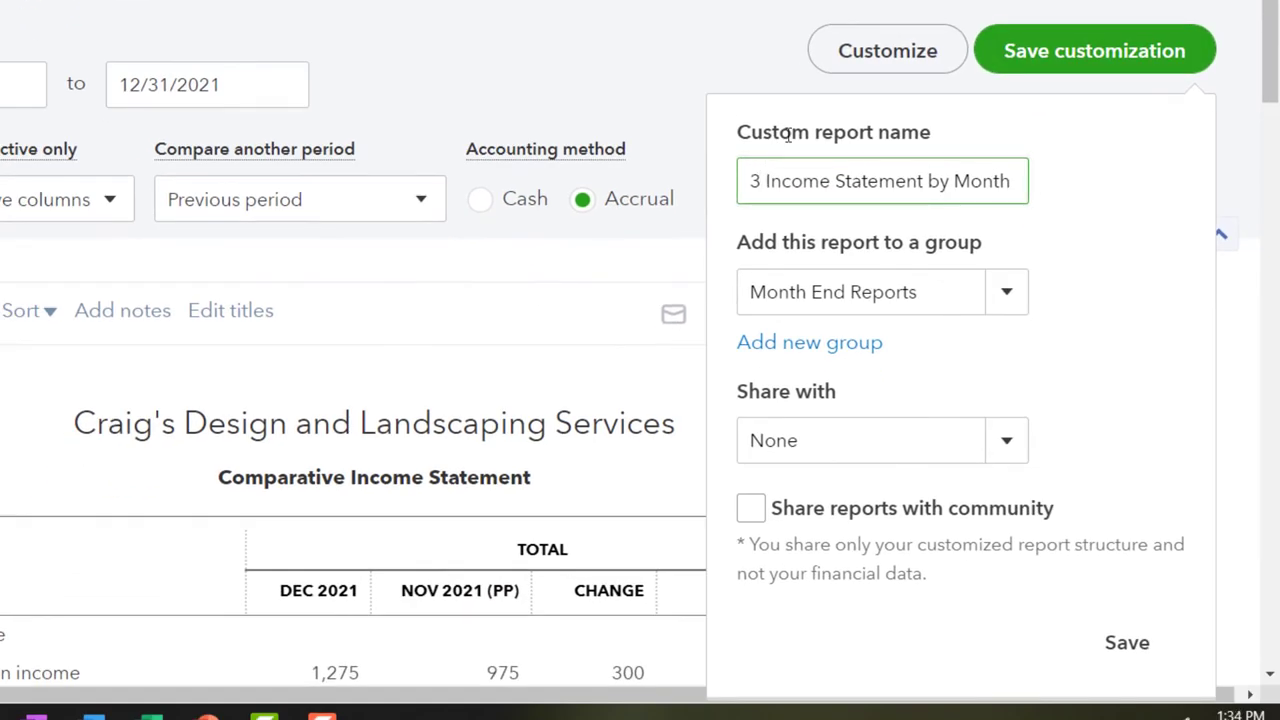
key(BackSpace)
text(4)
key(shift+Right)
key(shift+Right)
key(shift+Right)
key(shift+Right)
key(shift+Right)
key(shift+Right)
key(shift+Right)
key(shift+Right)
key(shift+Right)
key(shift+Right)
key(shift+Right)
key(shift+Right)
key(shift+Right)
key(shift+Right)
key(shift+Right)
key(shift+Right)
key(shift+Right)
key(shift+Right)
key(shift+Right)
key(shift+Right)
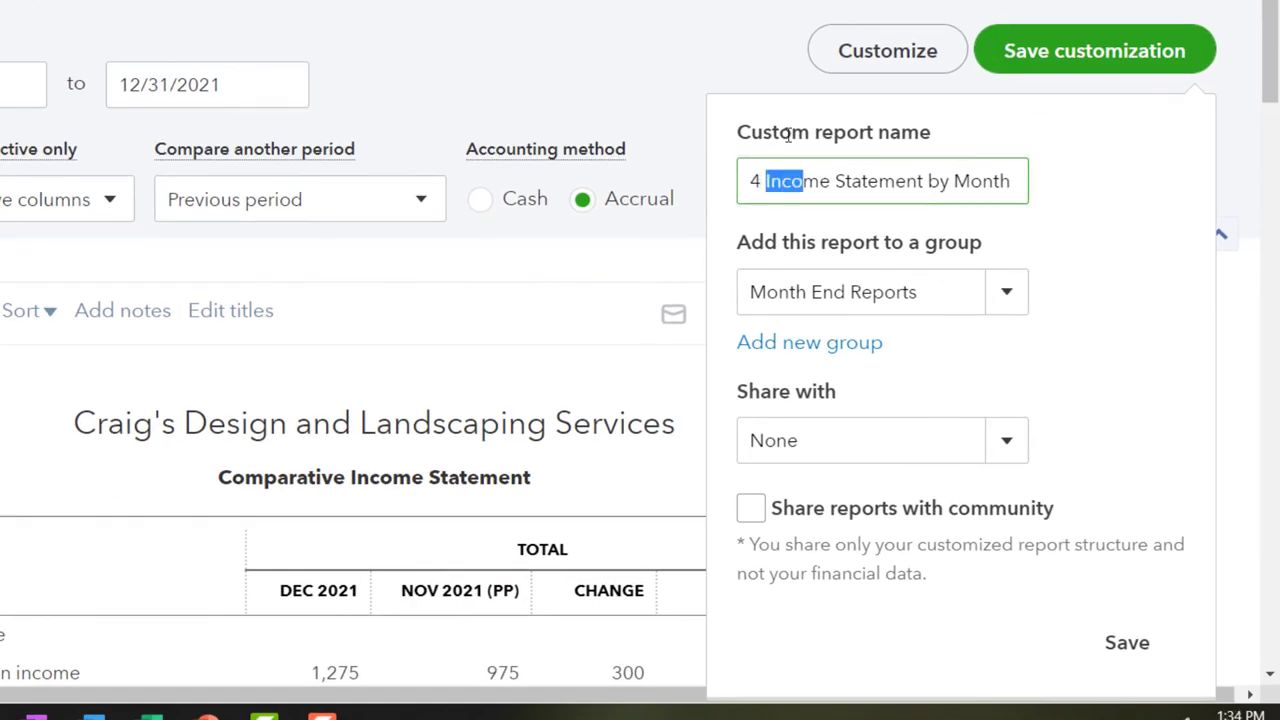
key(ctrl+v)
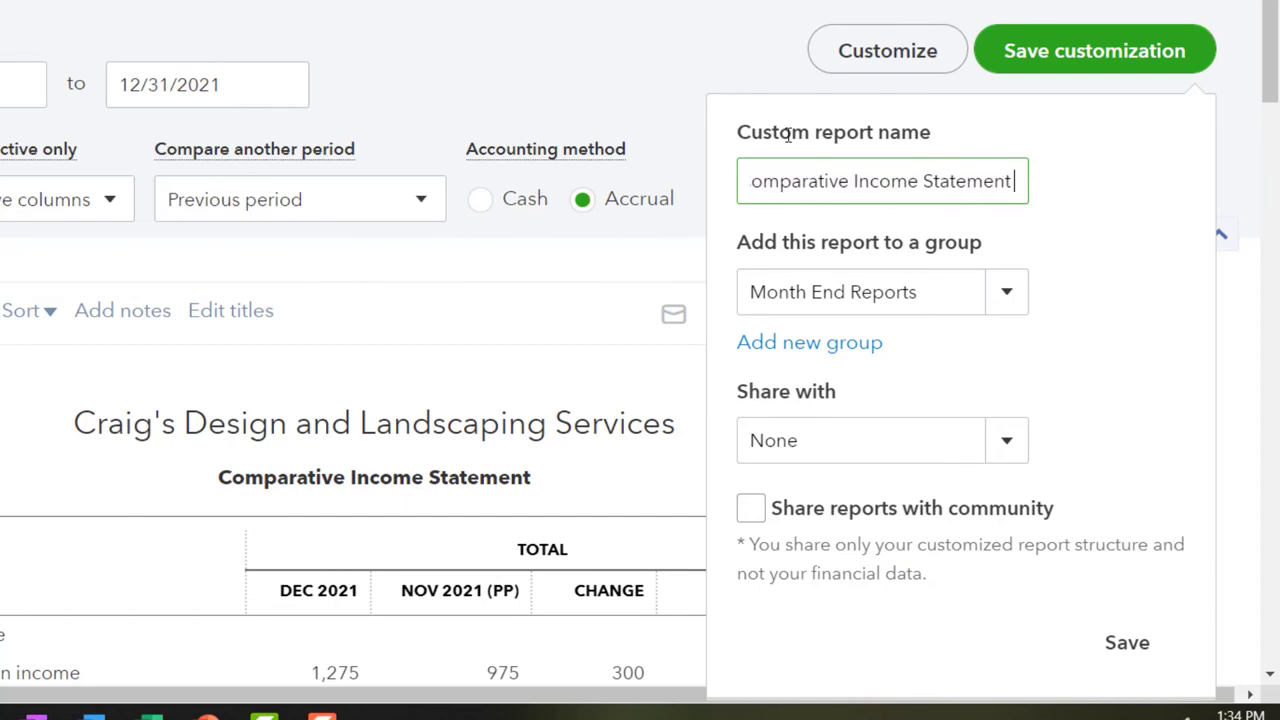
click(1025, 60)
click(1025, 60)
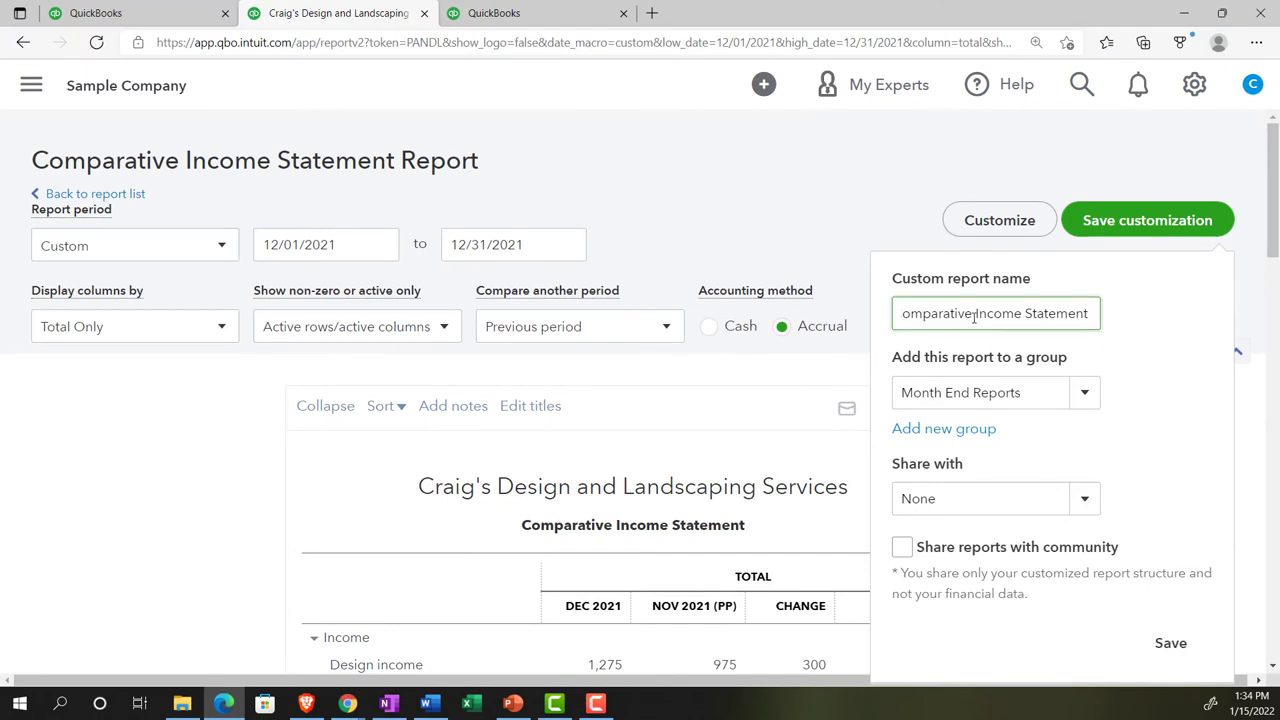
triple_click(974, 316)
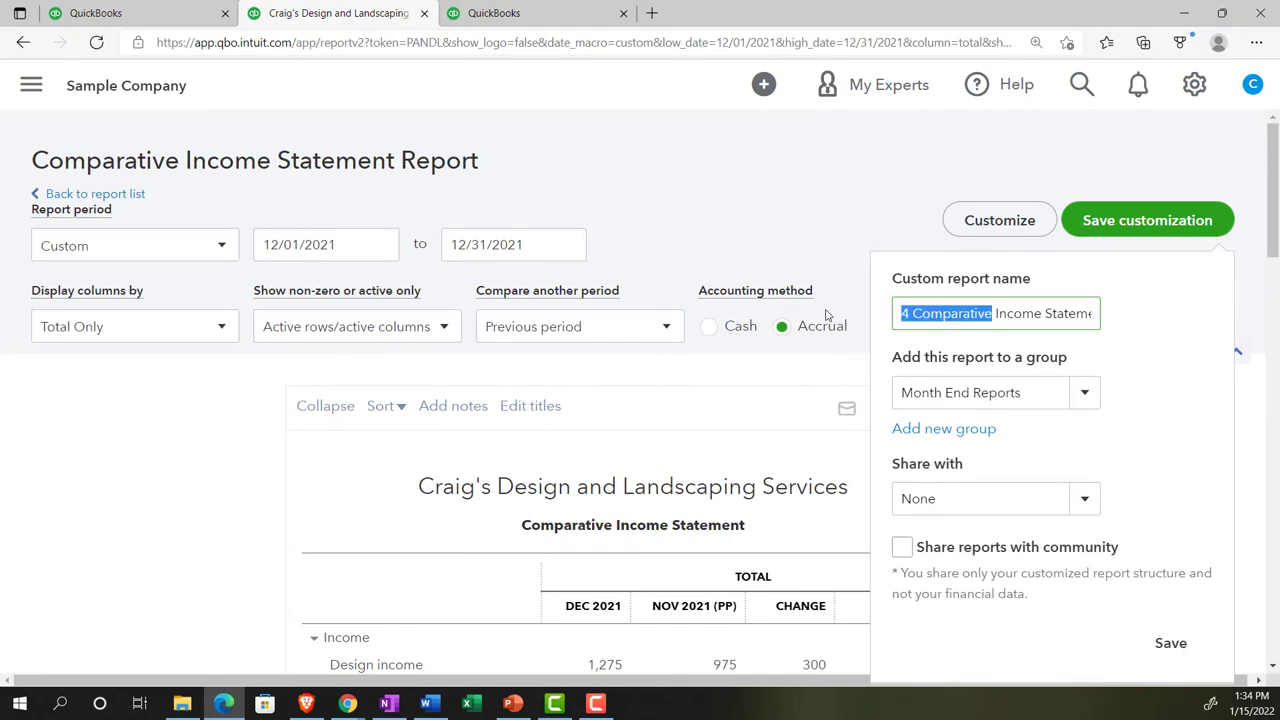
click(1172, 643)
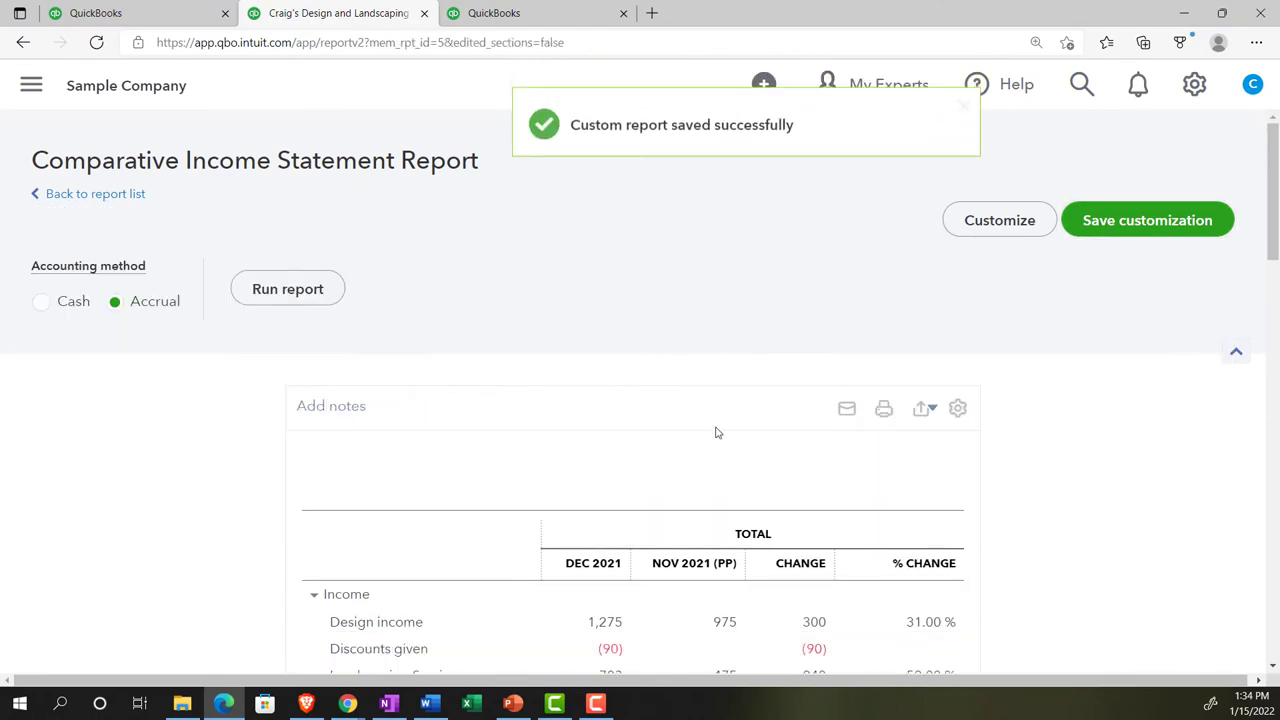
Refresh the custom reports list, check the Month End Reports group, and return to the comparative report.
click(175, 15)
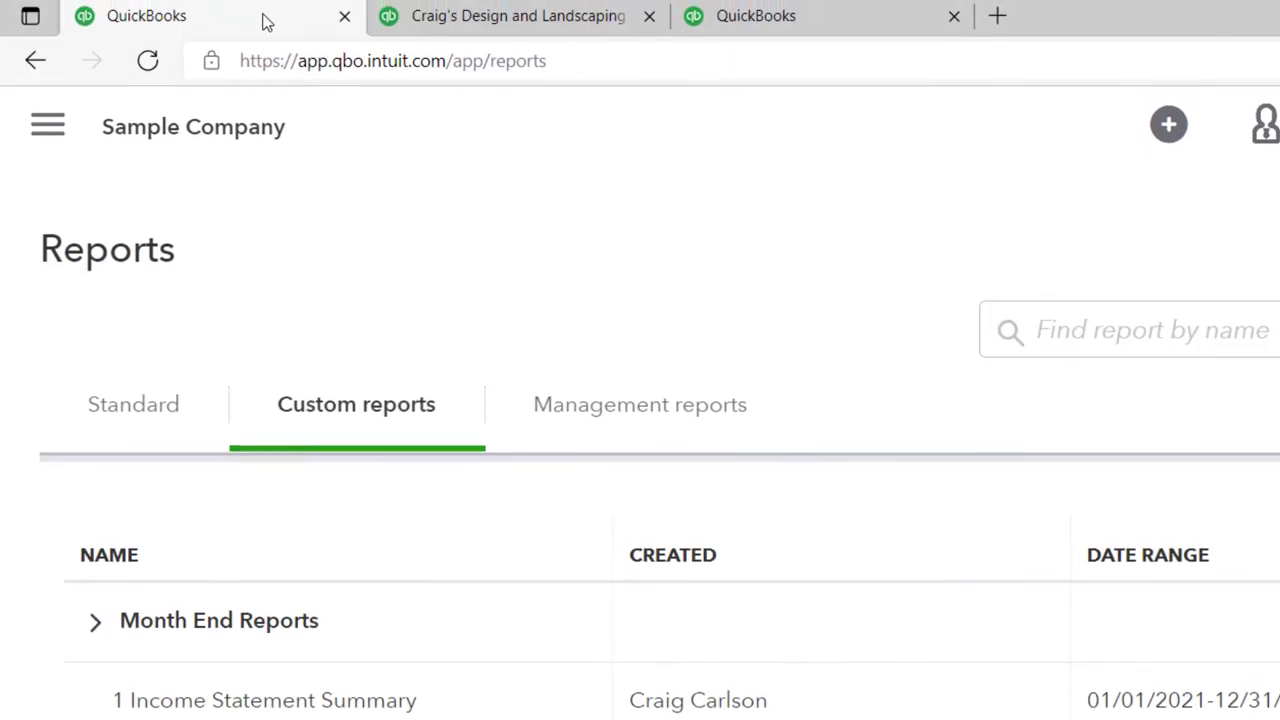
click(147, 43)
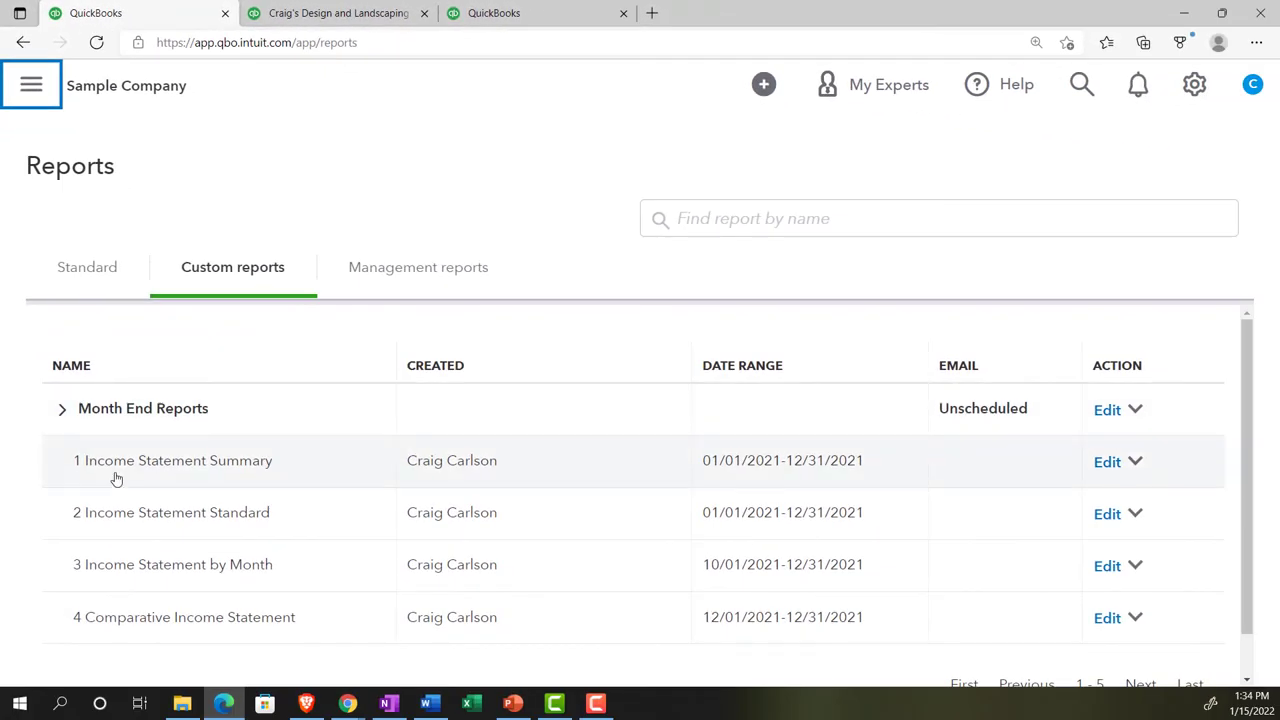
click(296, 14)
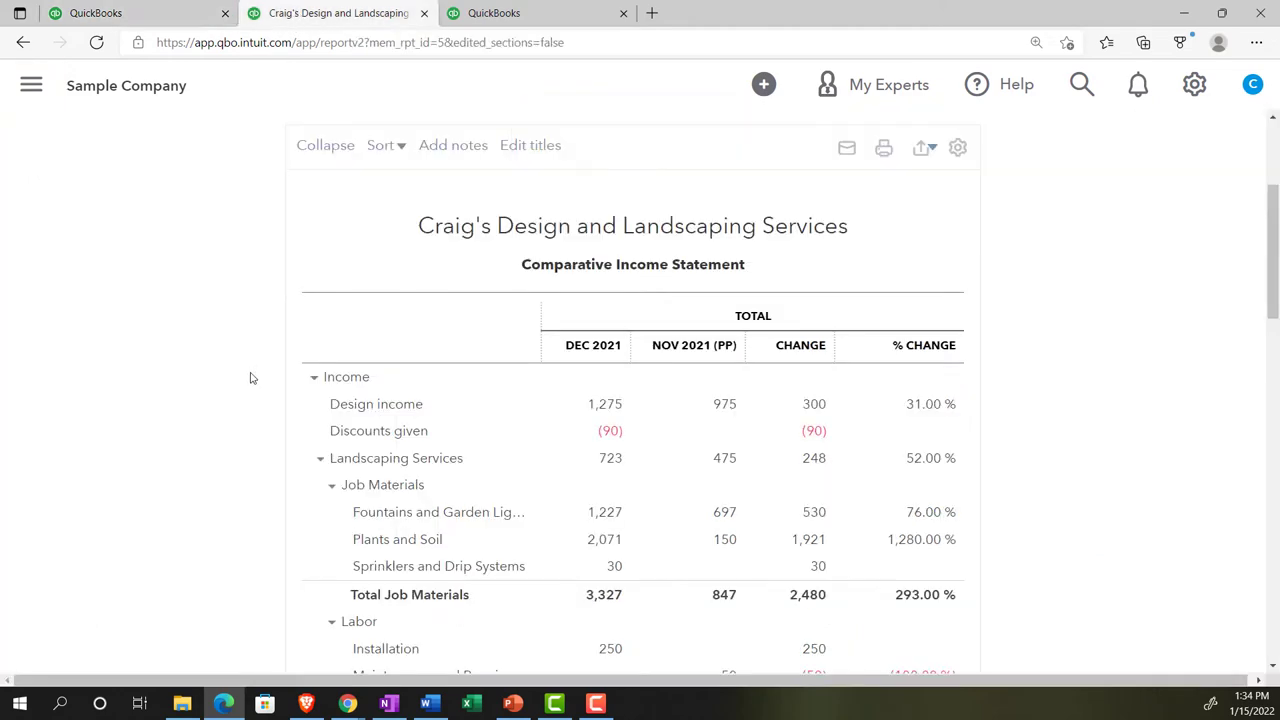
Remove the previous period comparison, keep the columns as Total Only, and run the report.
scroll(251, 378, up, 3)
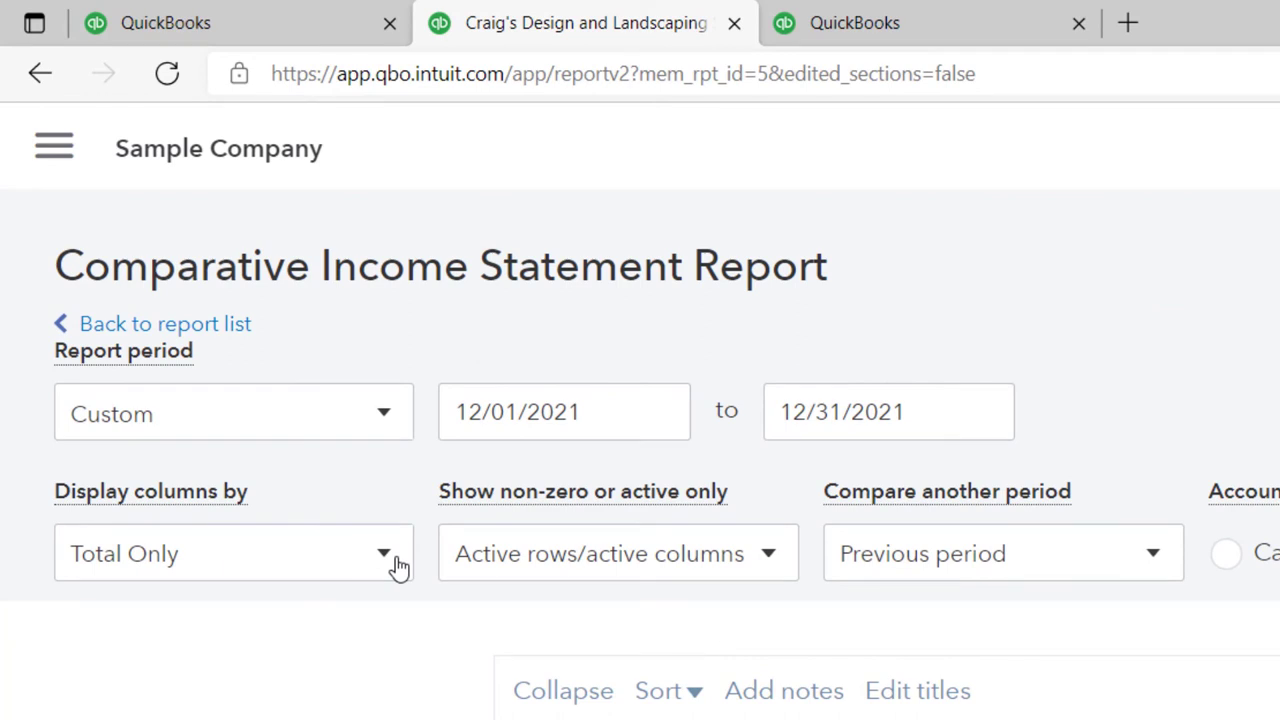
click(398, 566)
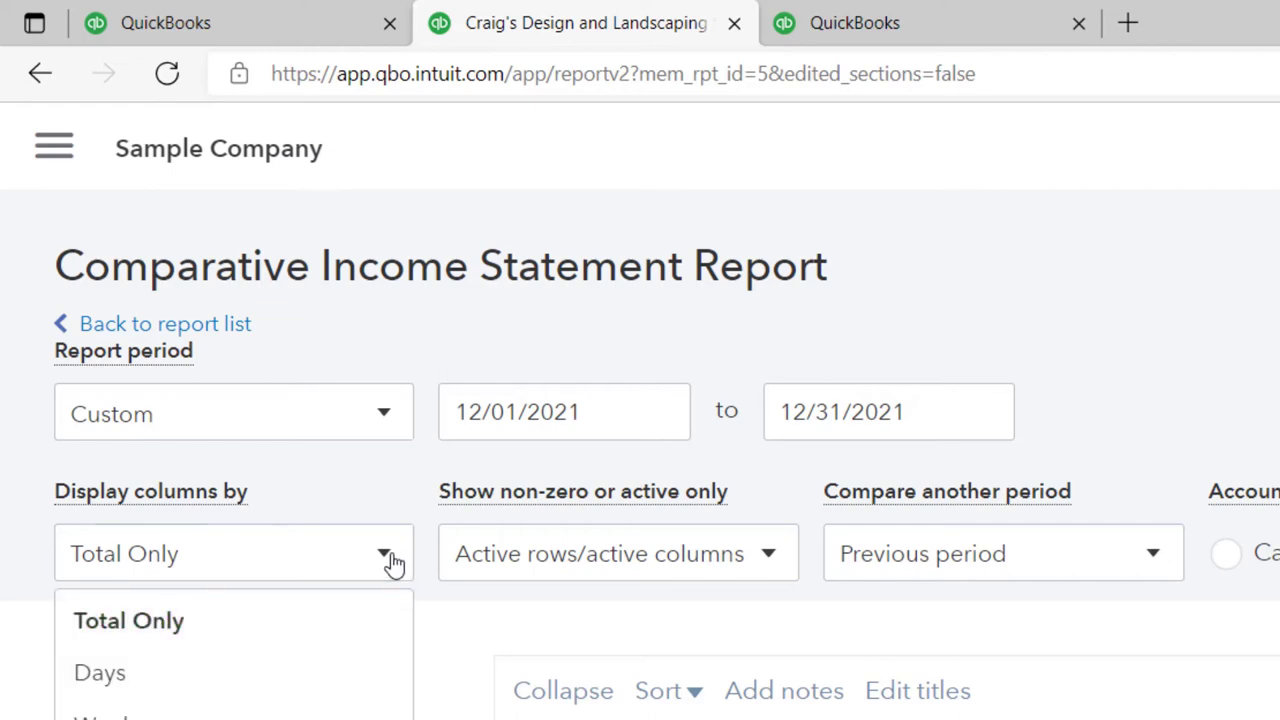
click(393, 563)
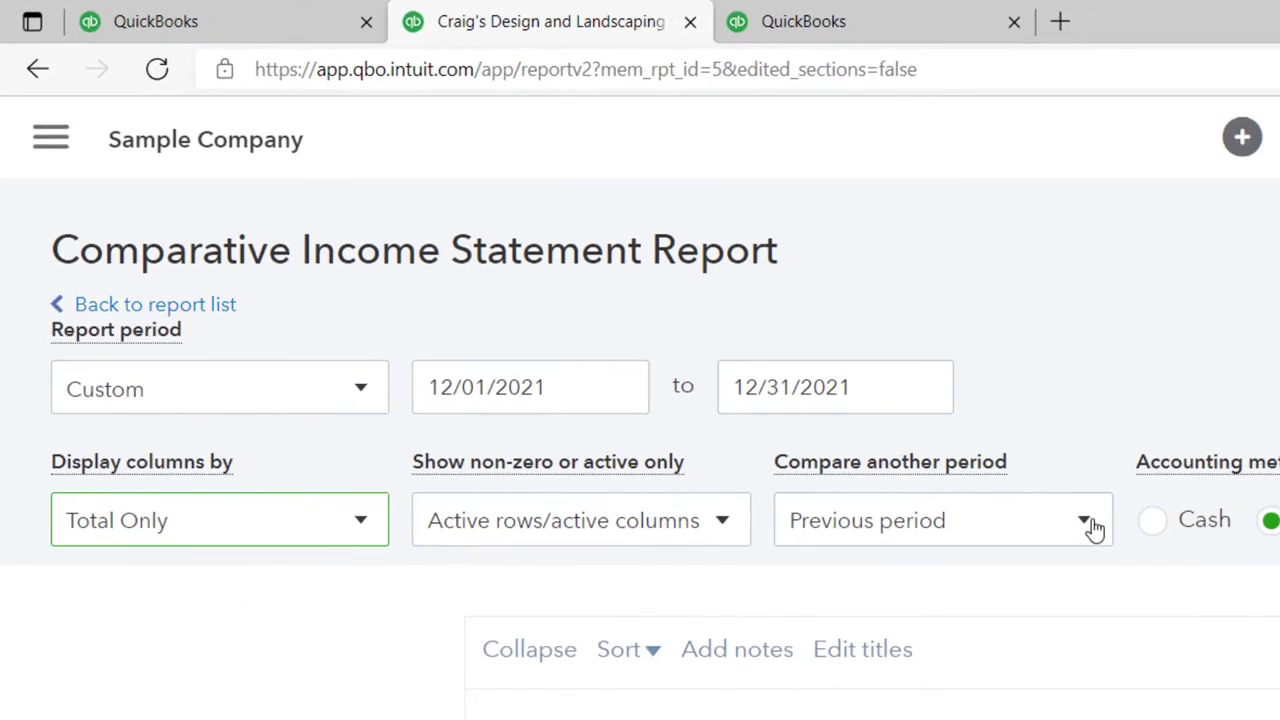
click(1150, 556)
click(529, 408)
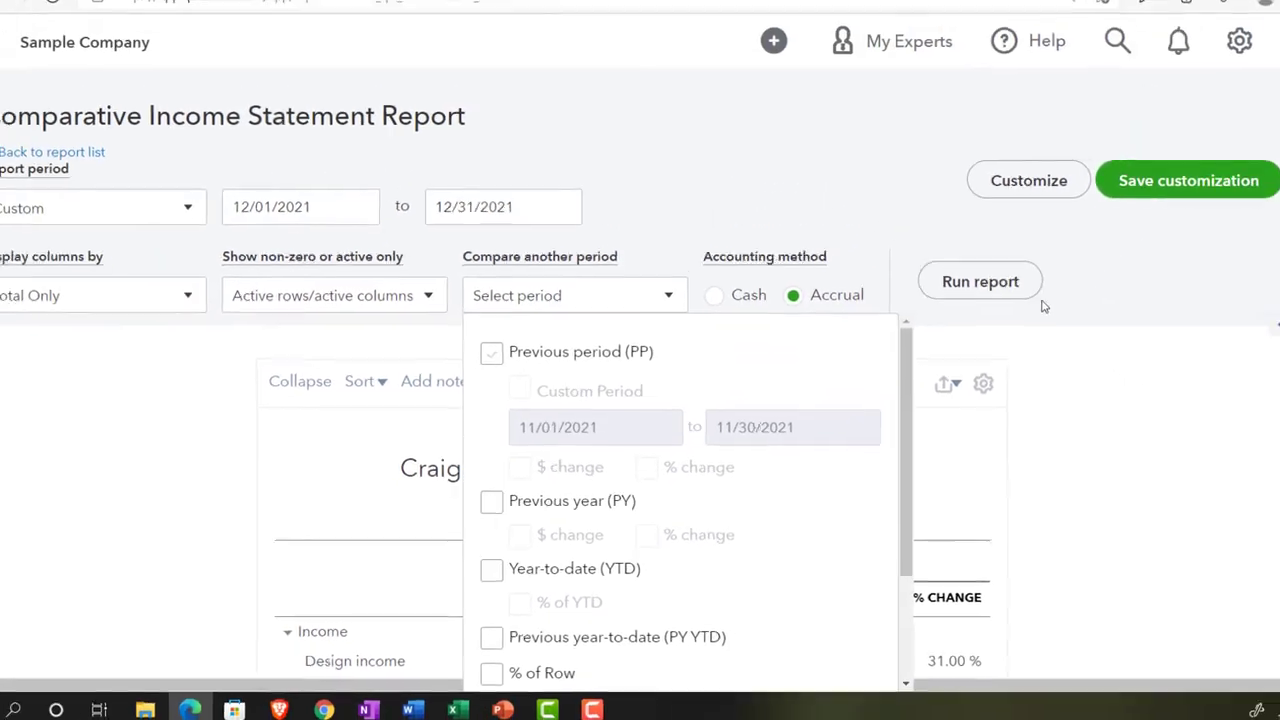
click(1125, 182)
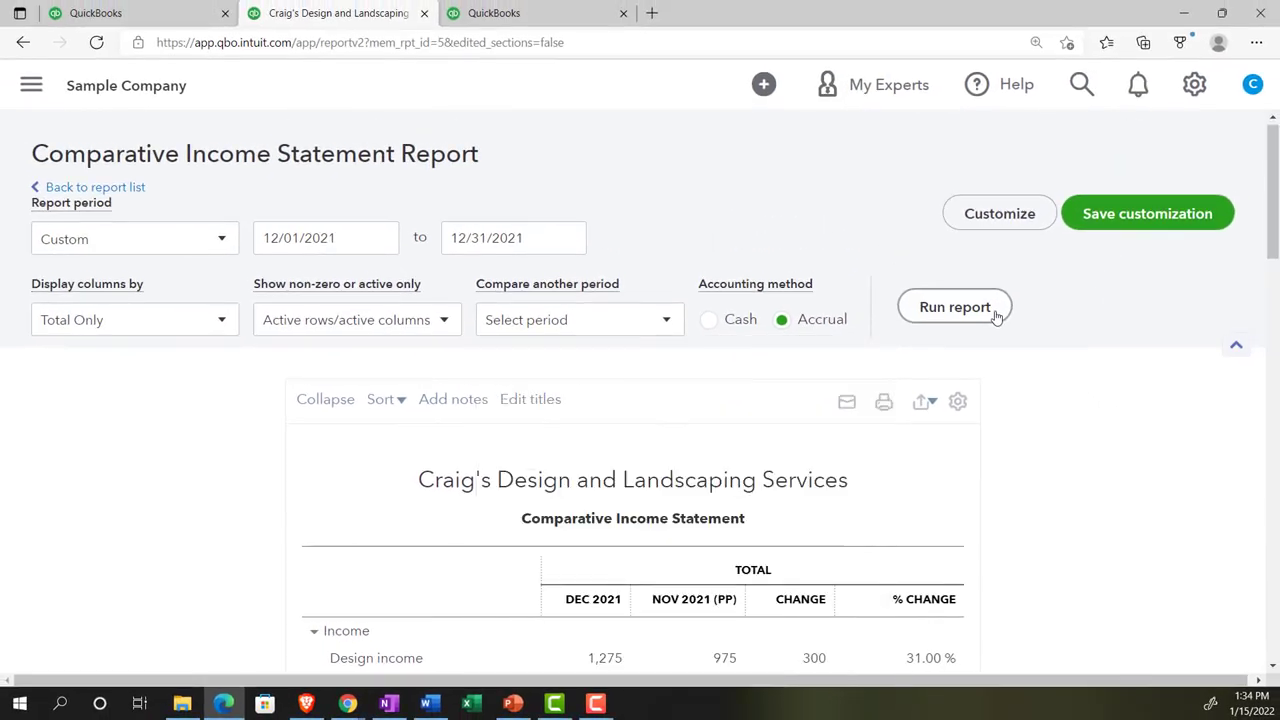
scroll(988, 317, down, 3)
Set the report period's start date to 01/01/2021, keeping 12/31/2021 as the end date, and run the report.
scroll(491, 431, up, 5)
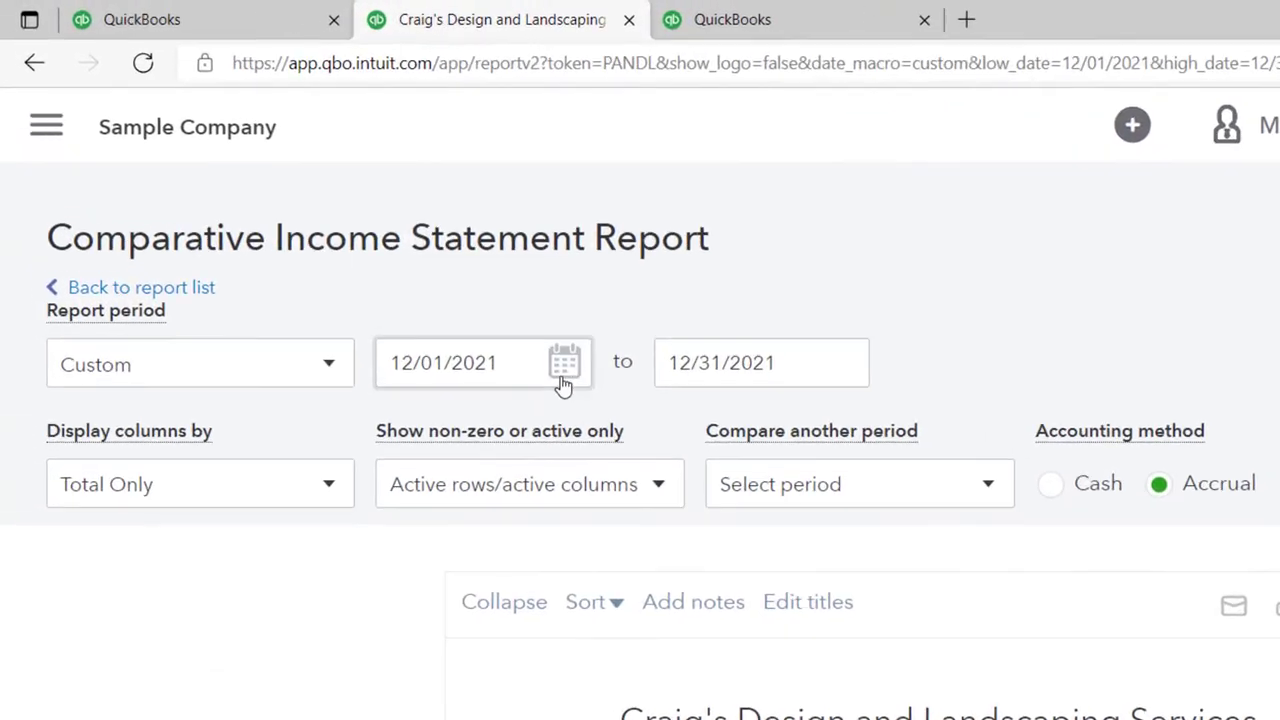
click(262, 245)
text(0101)
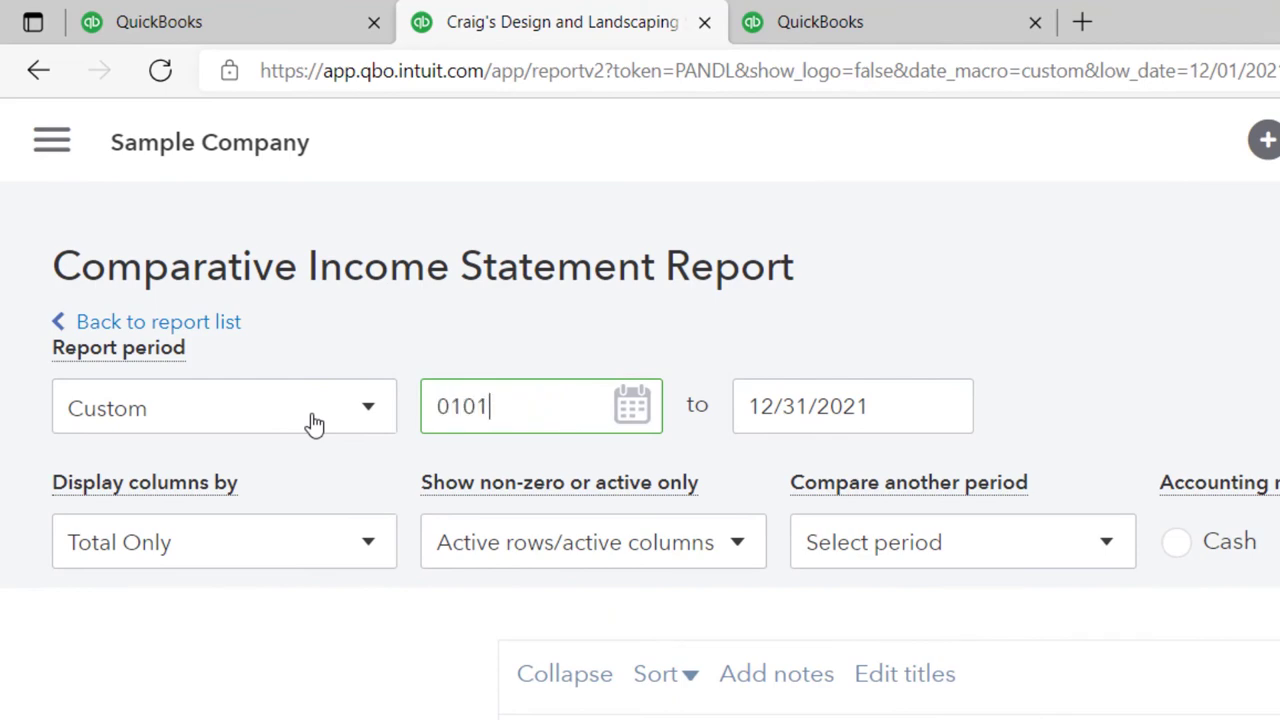
key(Tab)
key(Tab)
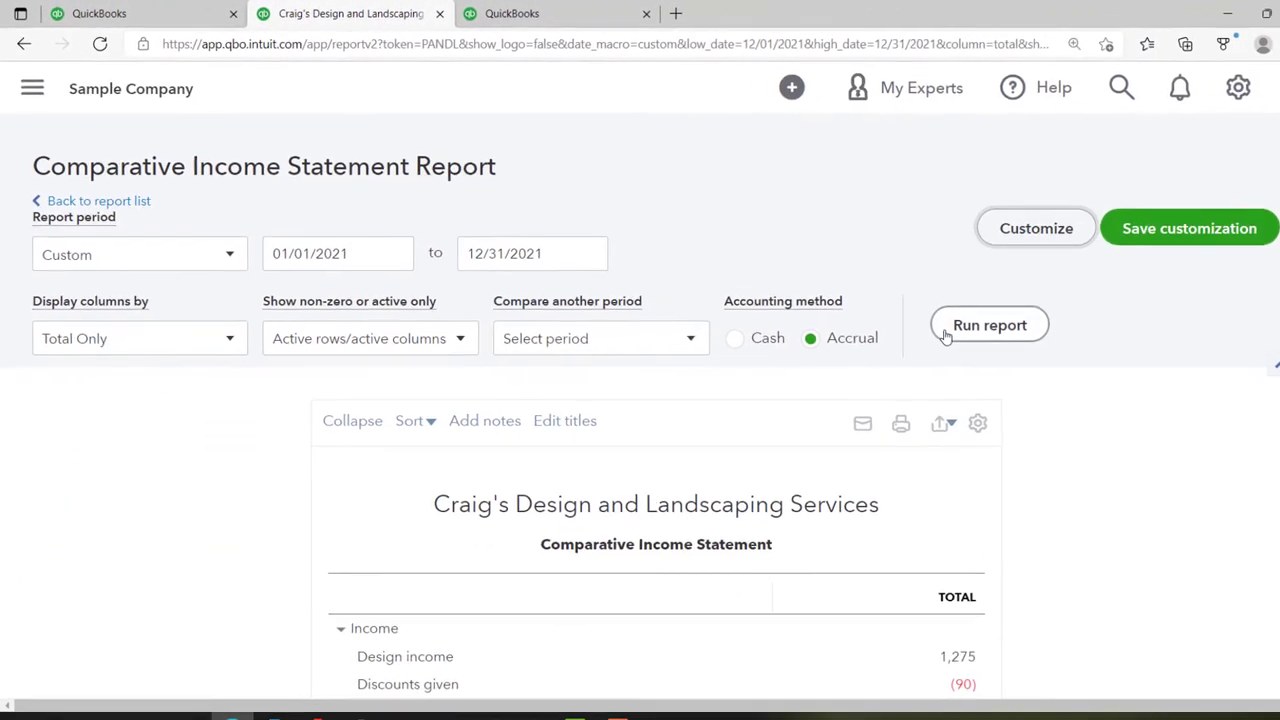
click(952, 328)
scroll(945, 333, down, 3)
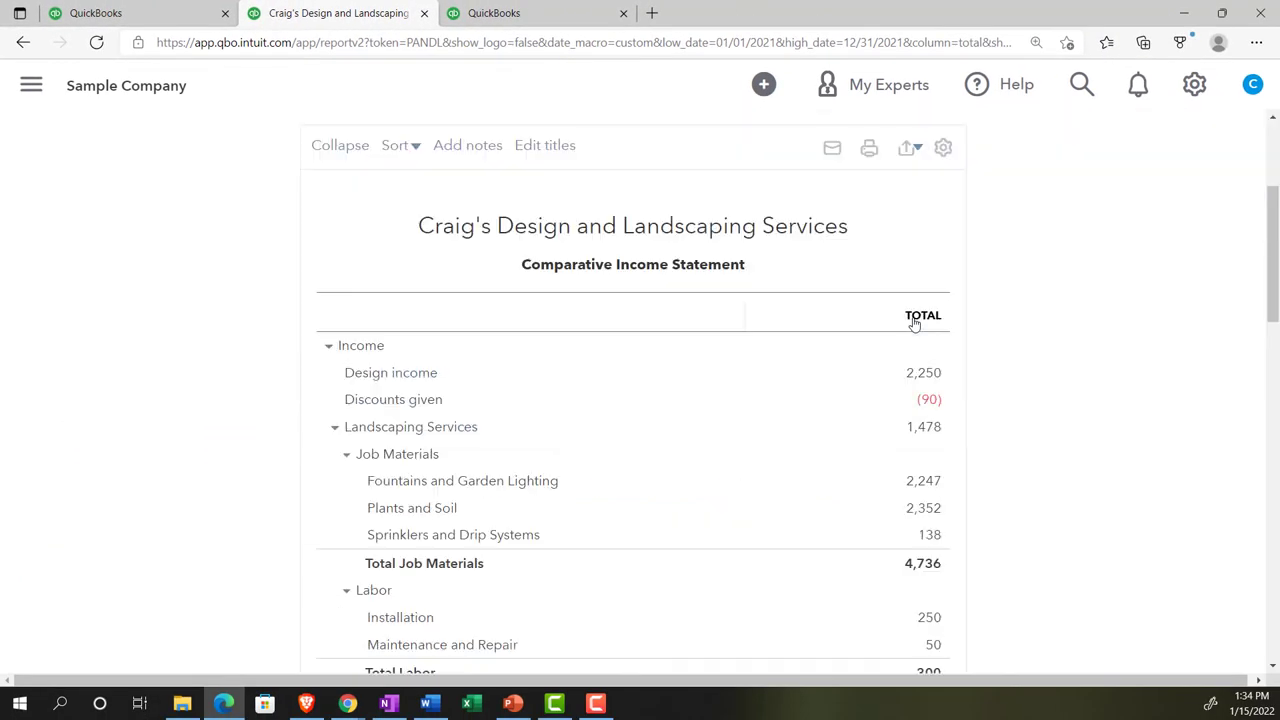
Add a % of Income comparison to the report, run it, and review the resulting percentages.
scroll(870, 360, up, 3)
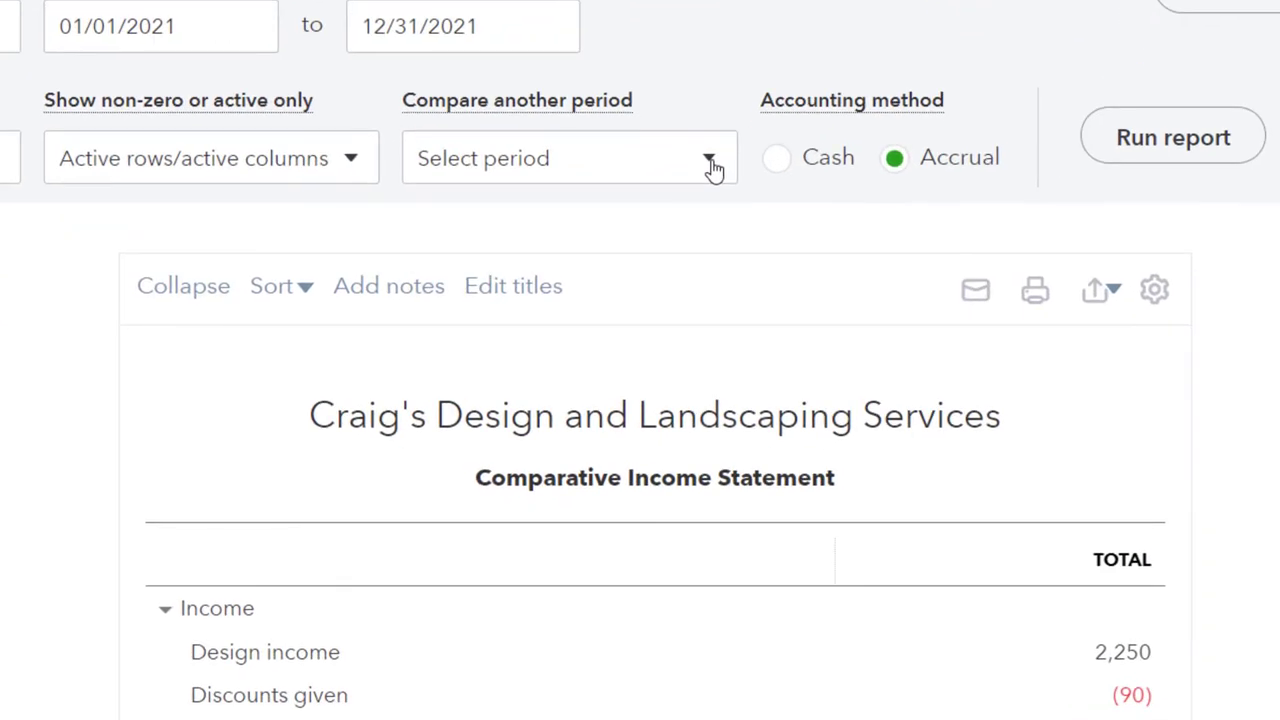
click(712, 168)
scroll(651, 403, down, 2)
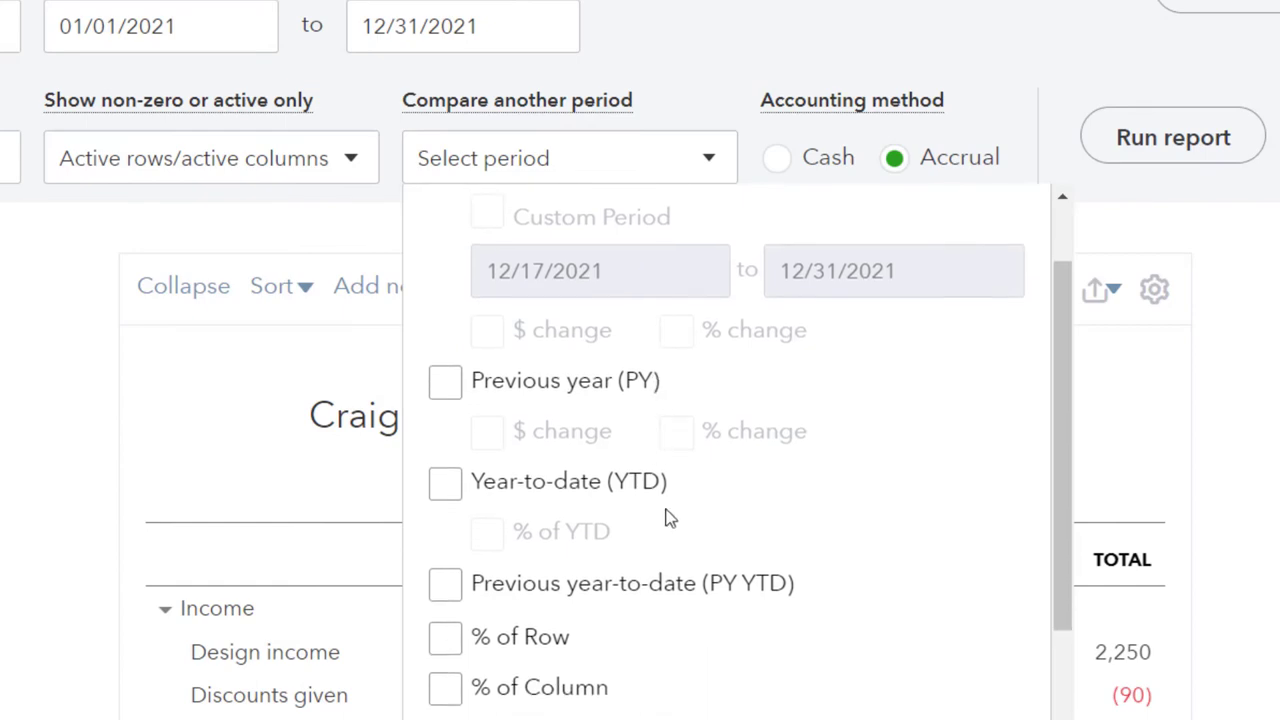
scroll(668, 518, down, 1)
click(451, 654)
scroll(640, 565, down, 1)
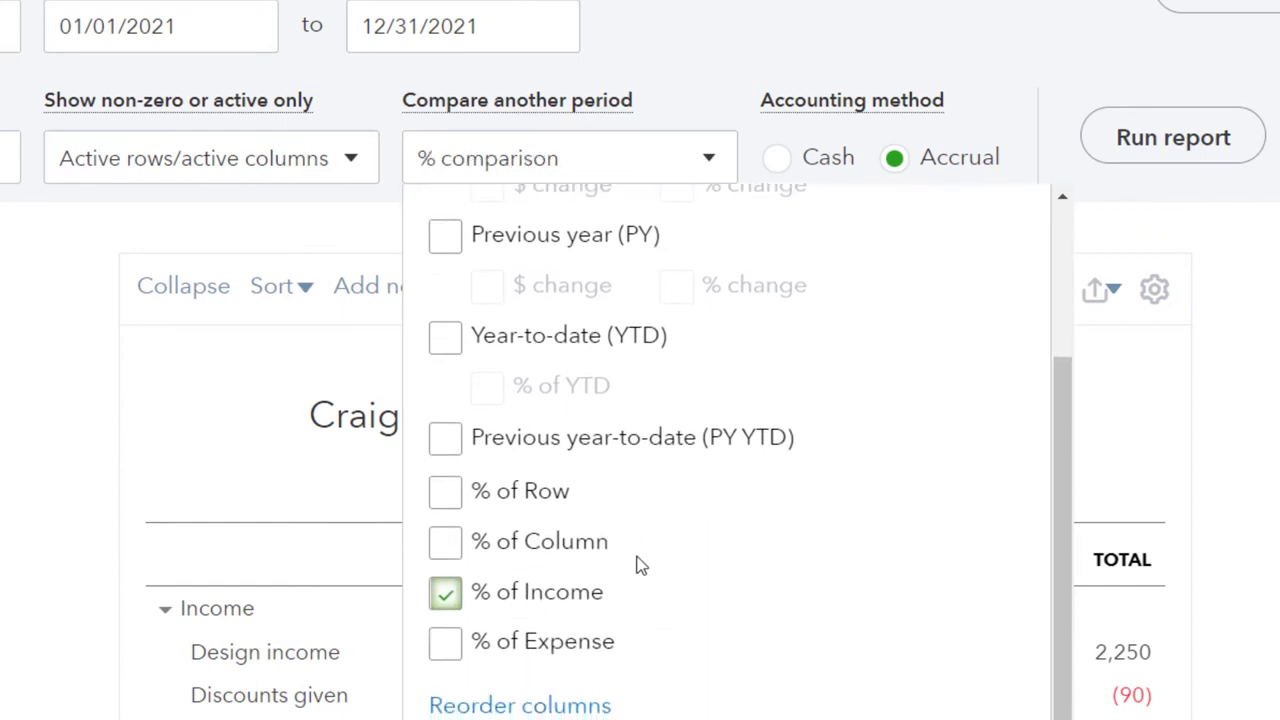
scroll(1240, 492, down, 3)
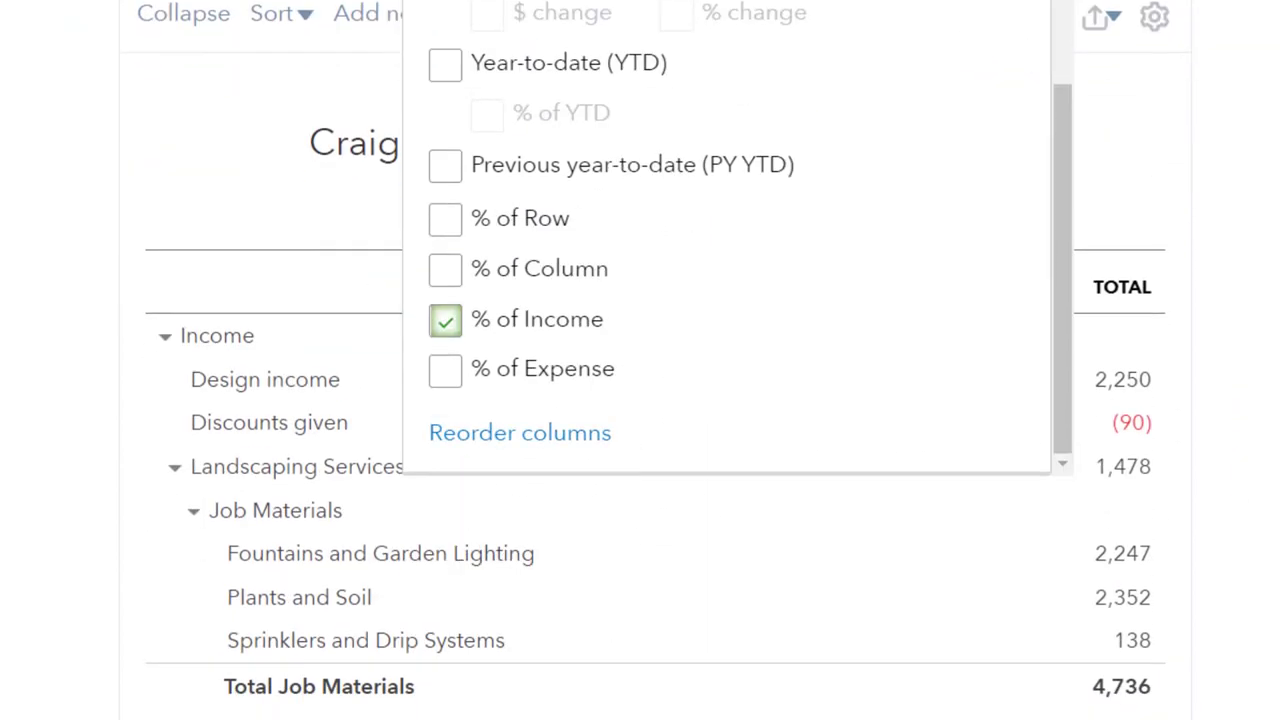
click(1262, 240)
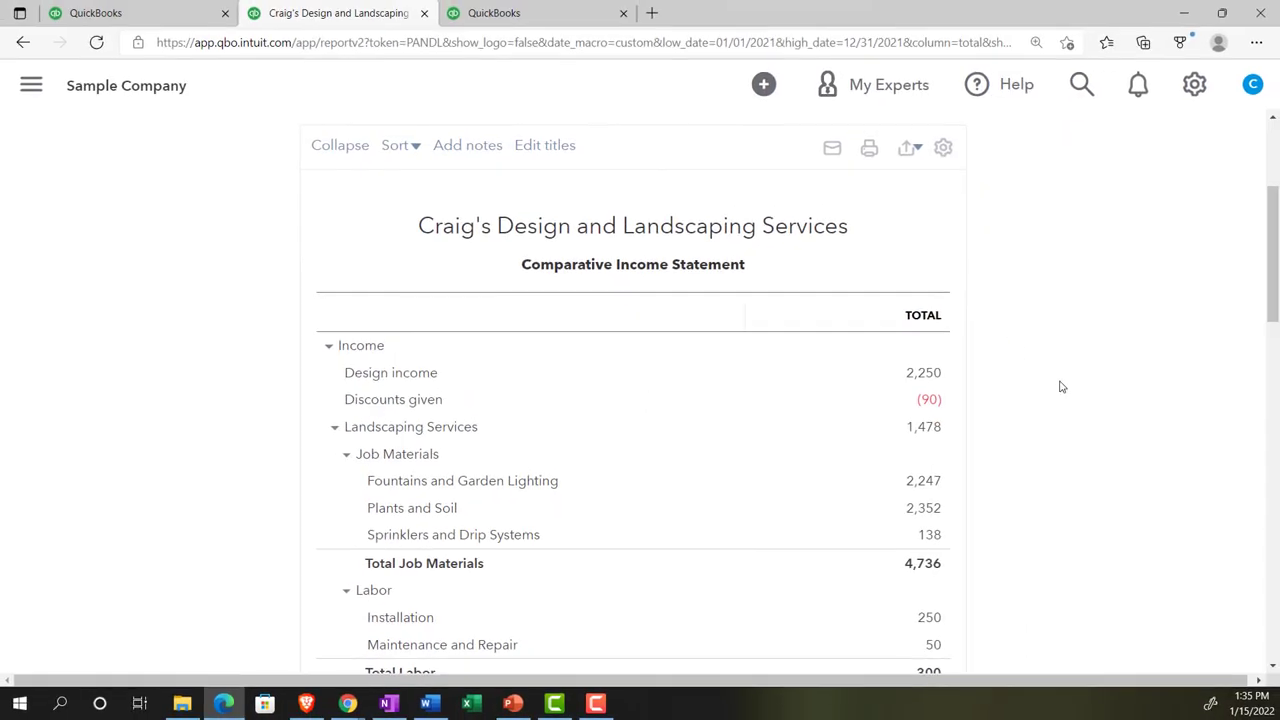
scroll(1062, 387, up, 3)
click(981, 319)
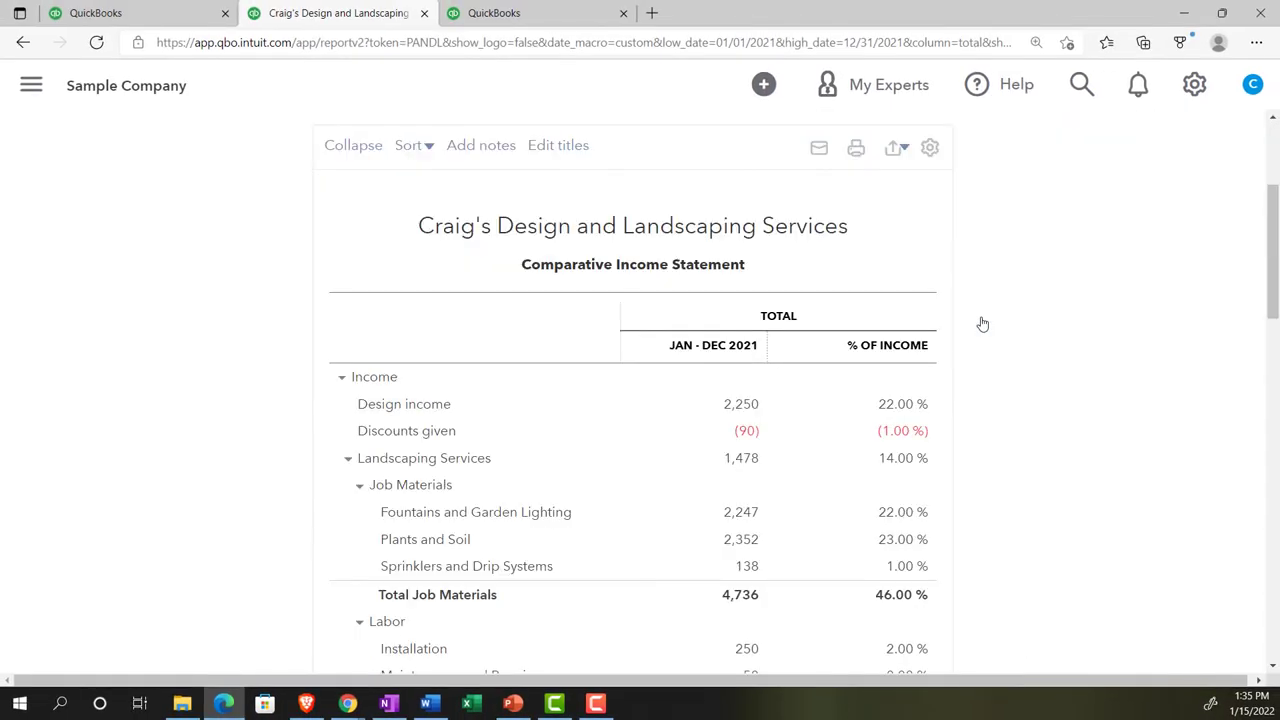
scroll(975, 541, down, 15)
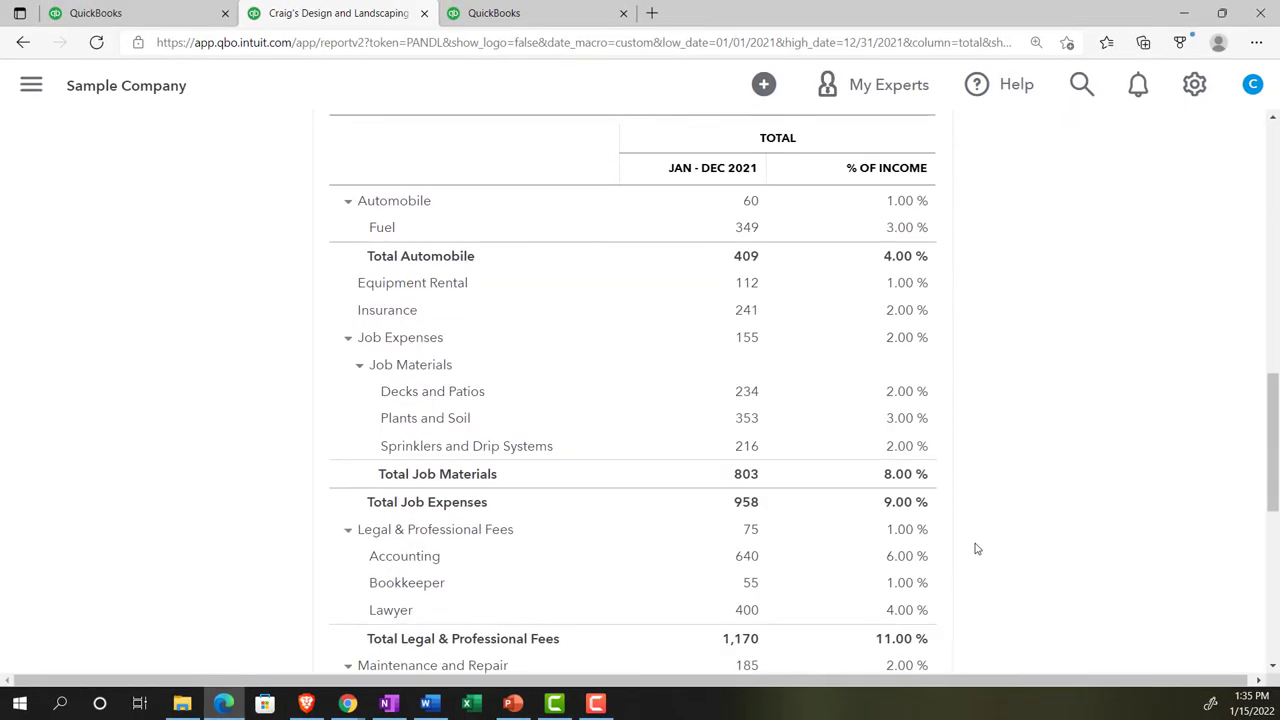
scroll(975, 548, down, 3)
scroll(974, 543, up, 18)
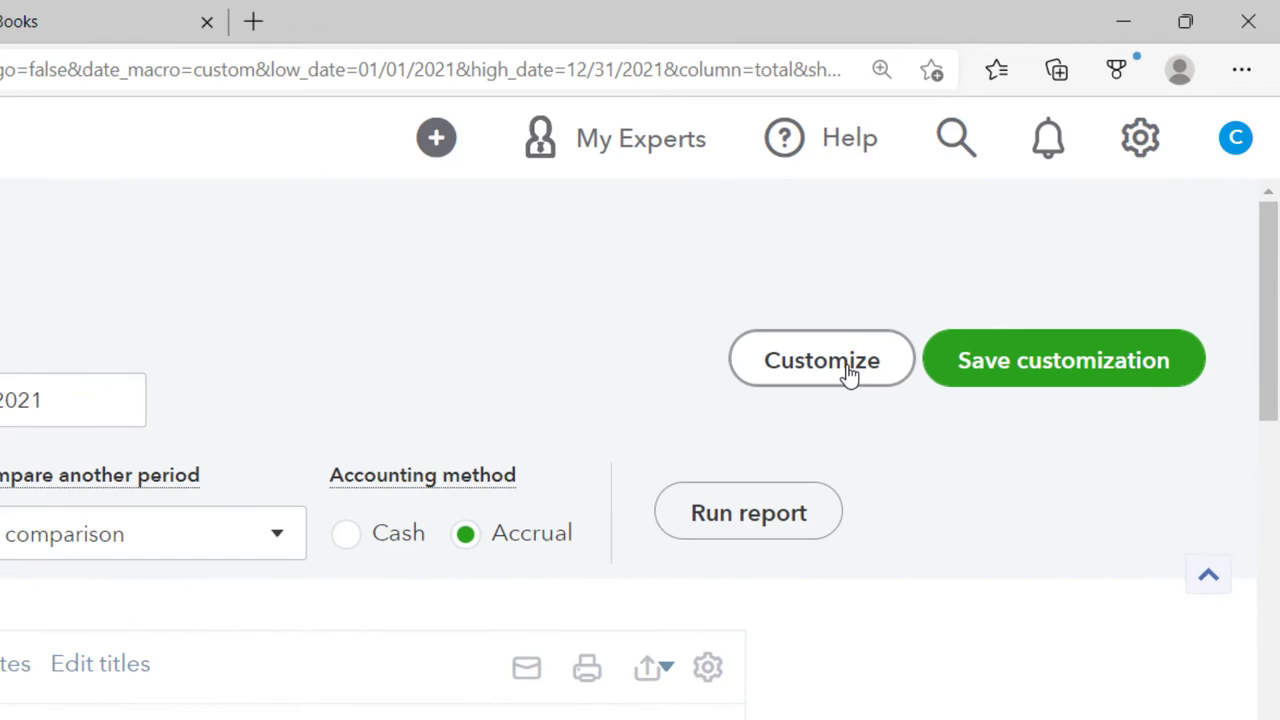
Customize the report header so its title reads Vertical Analysis Income Statement, run the report, and review its percentages.
click(999, 220)
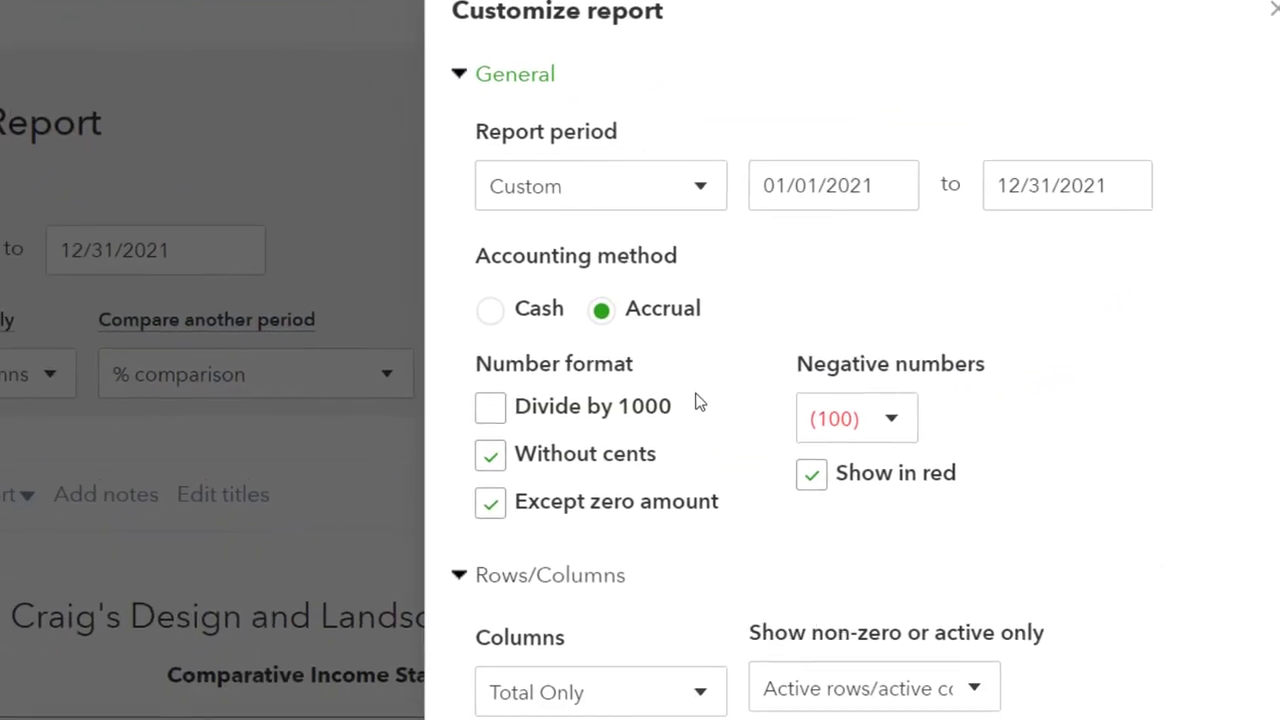
scroll(698, 401, down, 3)
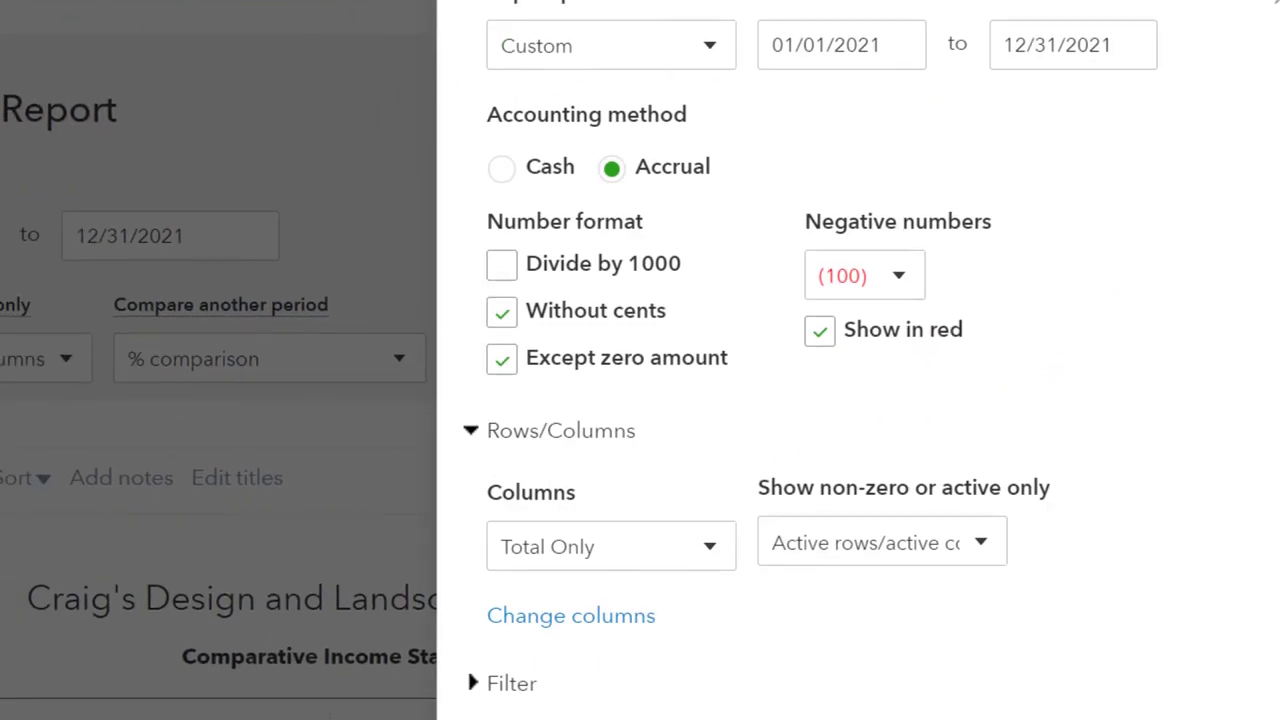
scroll(600, 600, down, 1)
click(472, 663)
scroll(600, 640, down, 3)
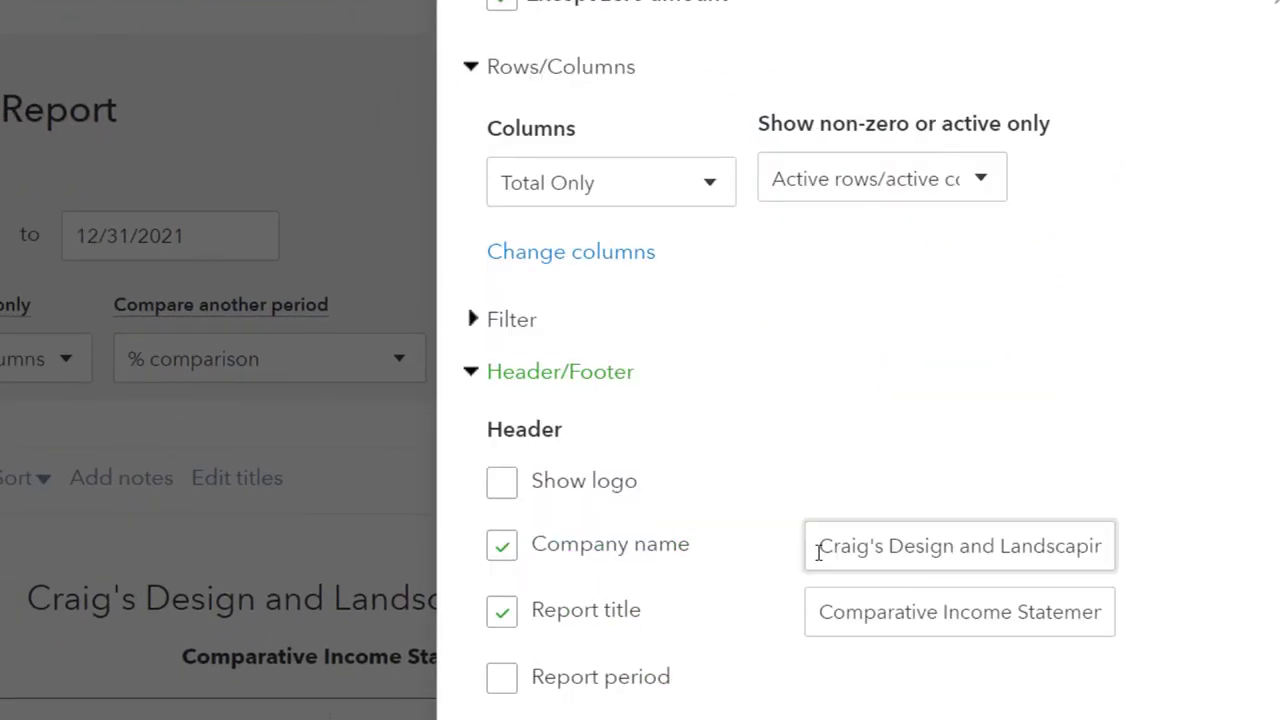
triple_click(932, 614)
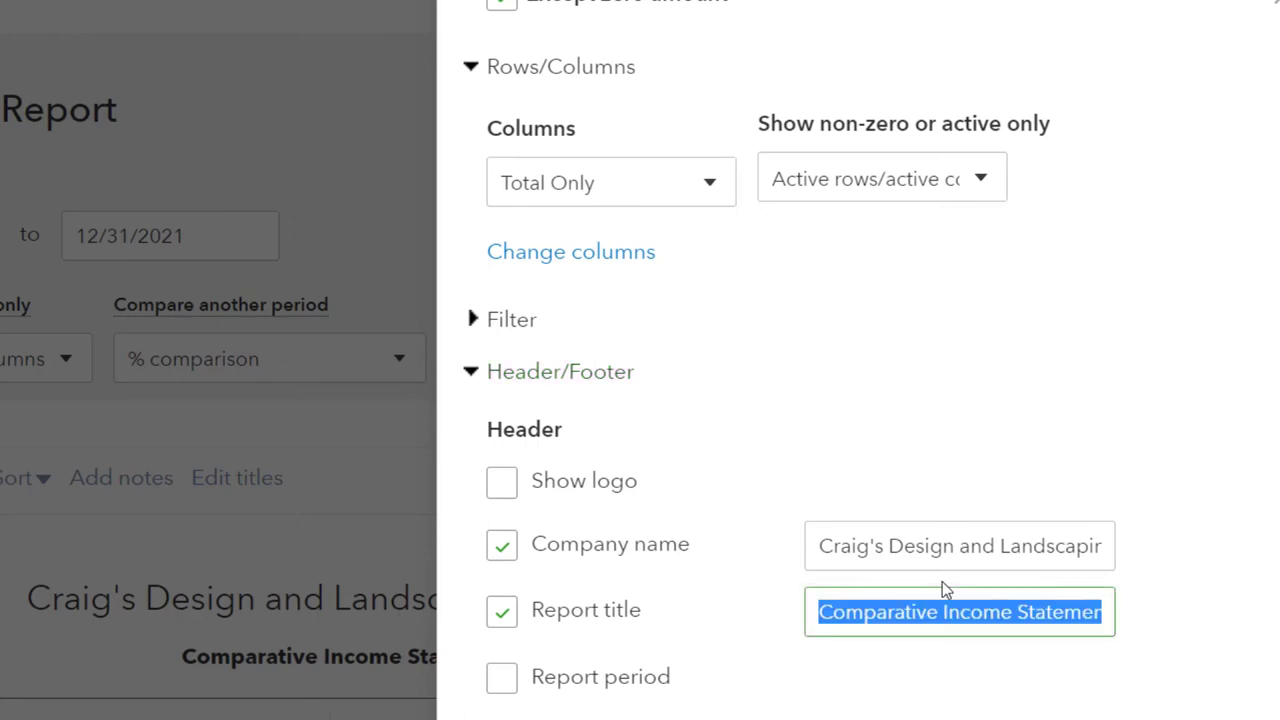
key(Left)
key(Right)
key(Right)
key(Right)
key(Right)
key(Right)
key(Right)
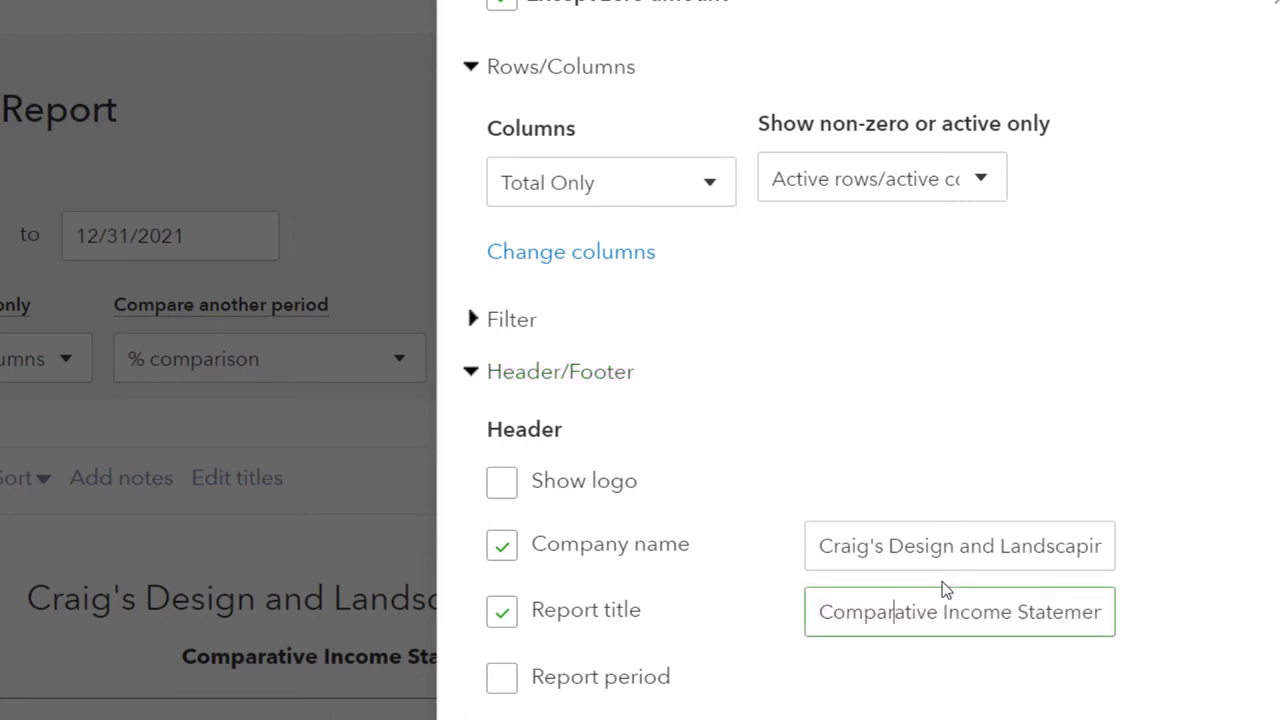
key(Right)
key(Right)
key(Right)
key(Right)
key(Right)
key(BackSpace)
key(BackSpace)
key(BackSpace)
key(BackSpace)
key(BackSpace)
key(BackSpace)
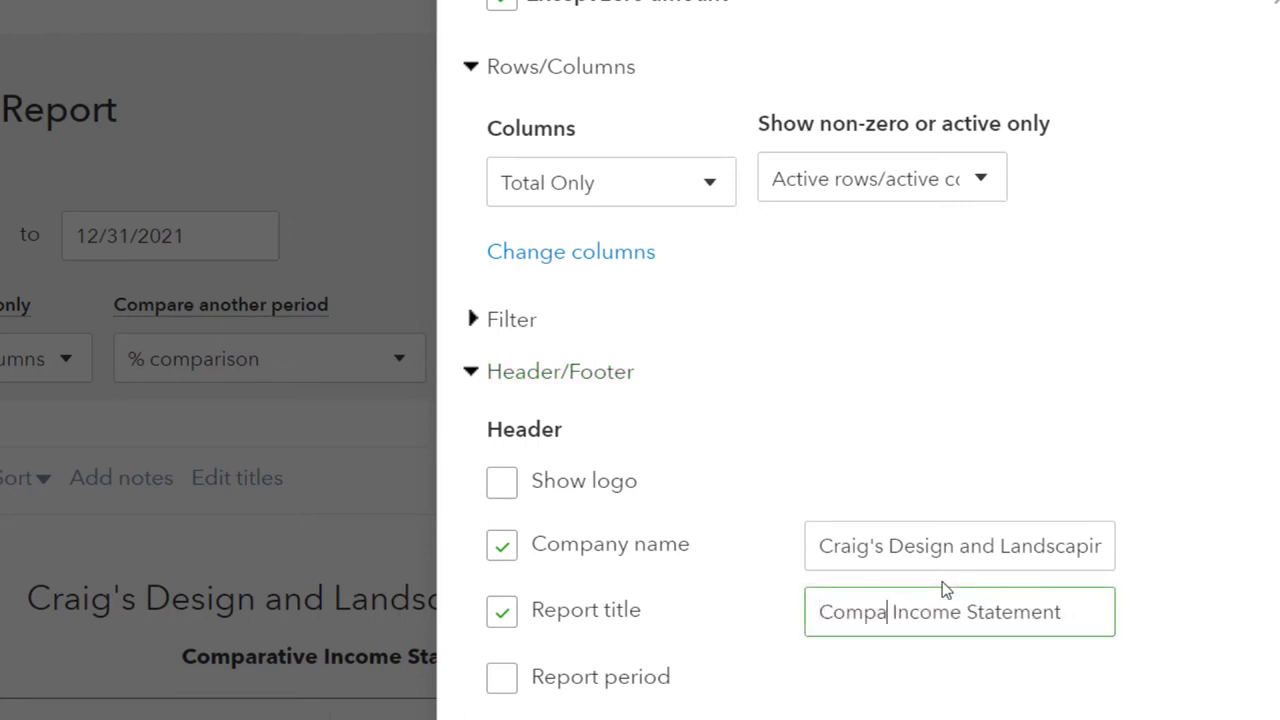
key(BackSpace)
key(BackSpace)
key(BackSpace)
key(BackSpace)
key(BackSpace)
text(Vir)
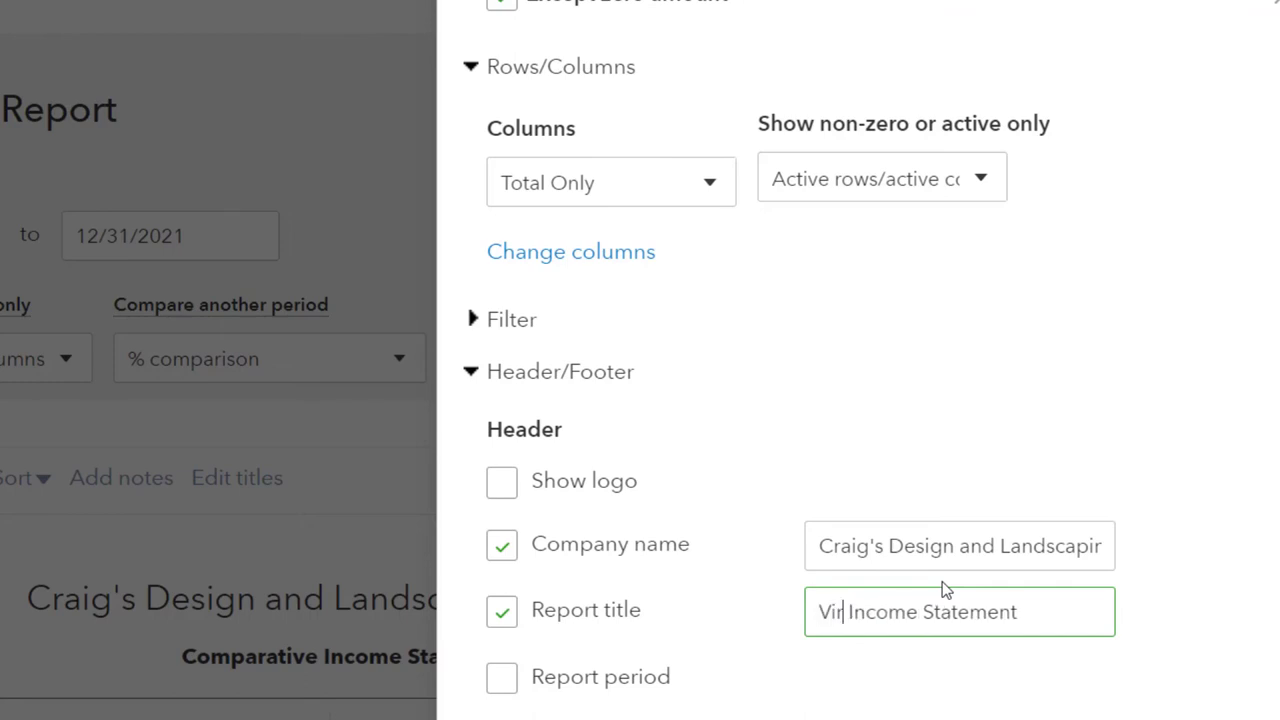
key(BackSpace)
key(BackSpace)
text(ertical)
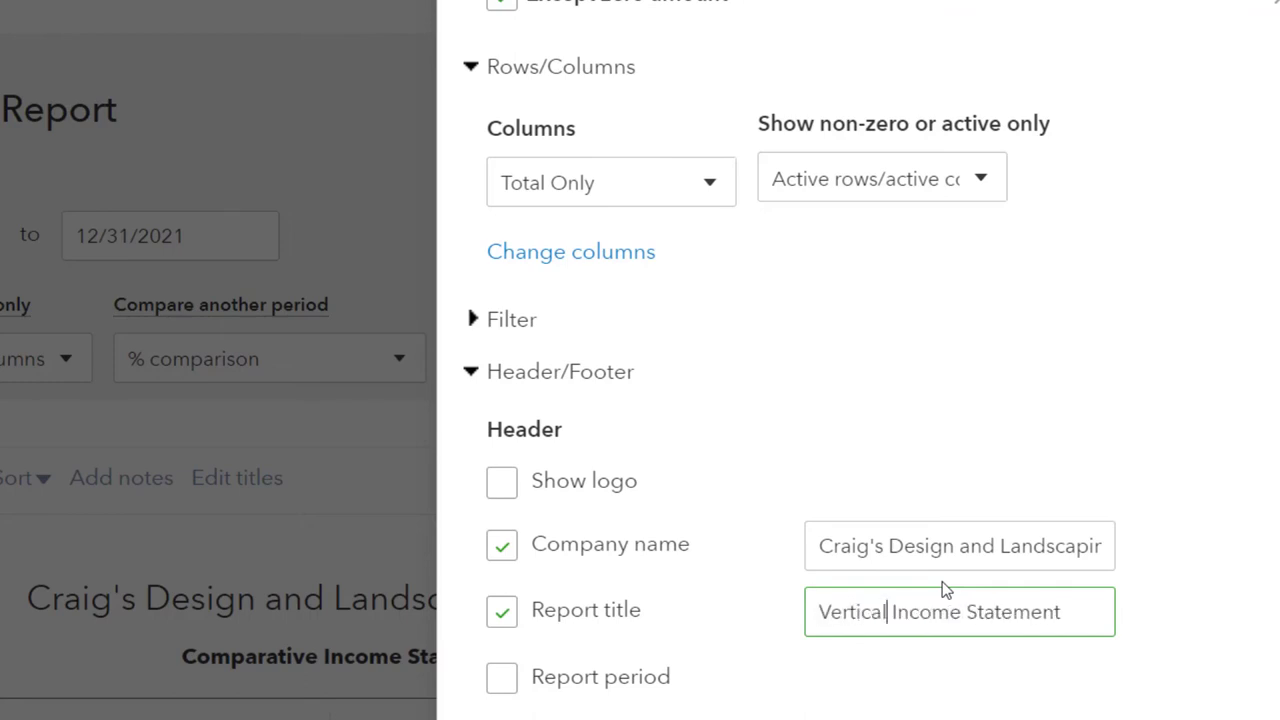
text( Analysis)
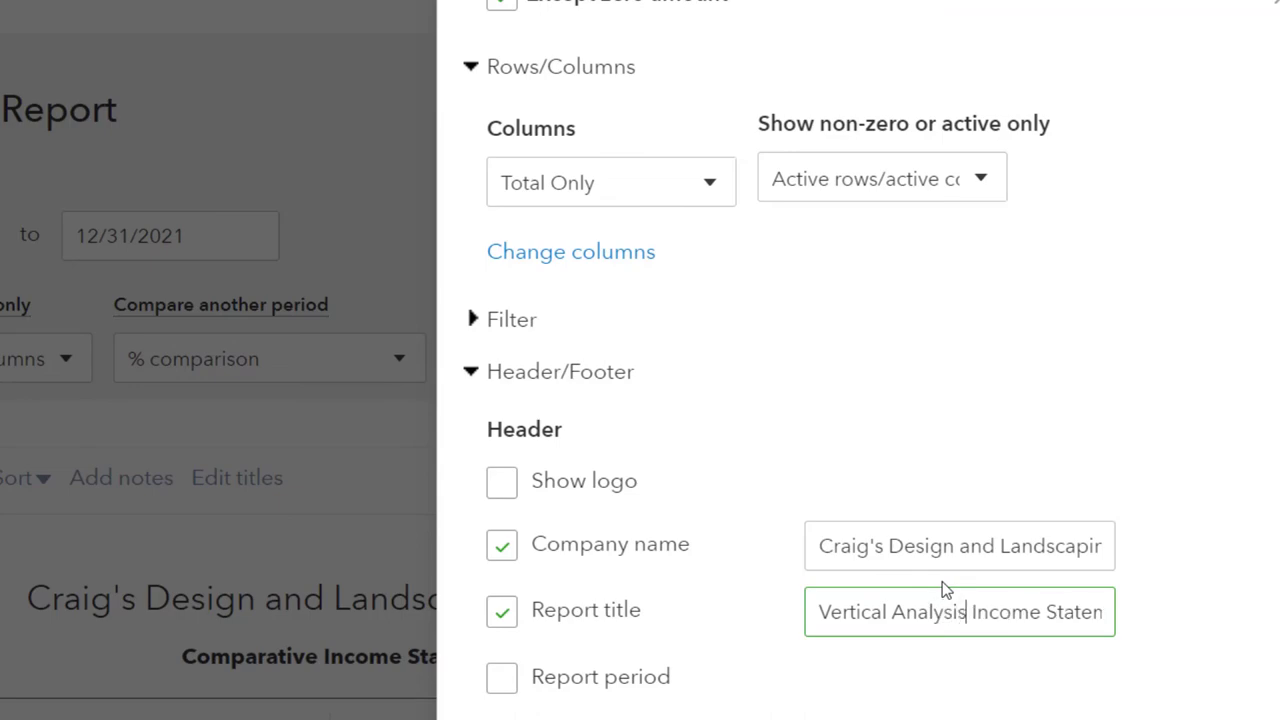
scroll(926, 463, down, 3)
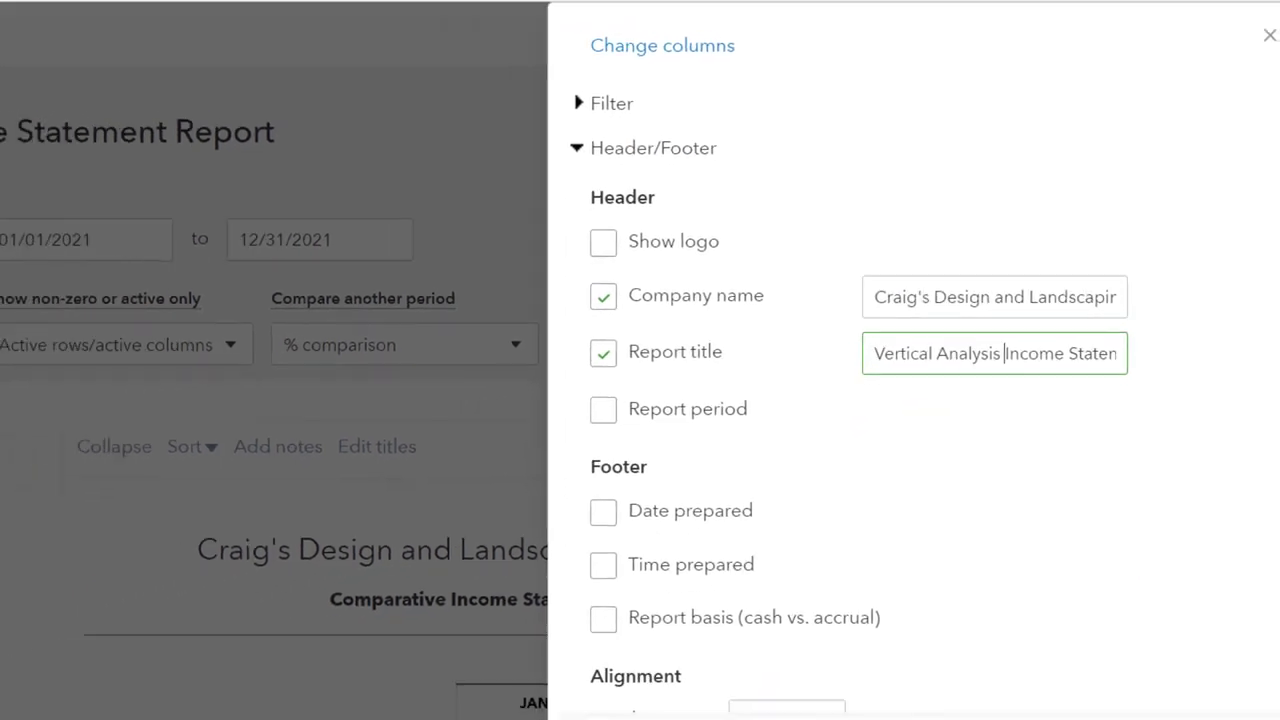
click(1192, 652)
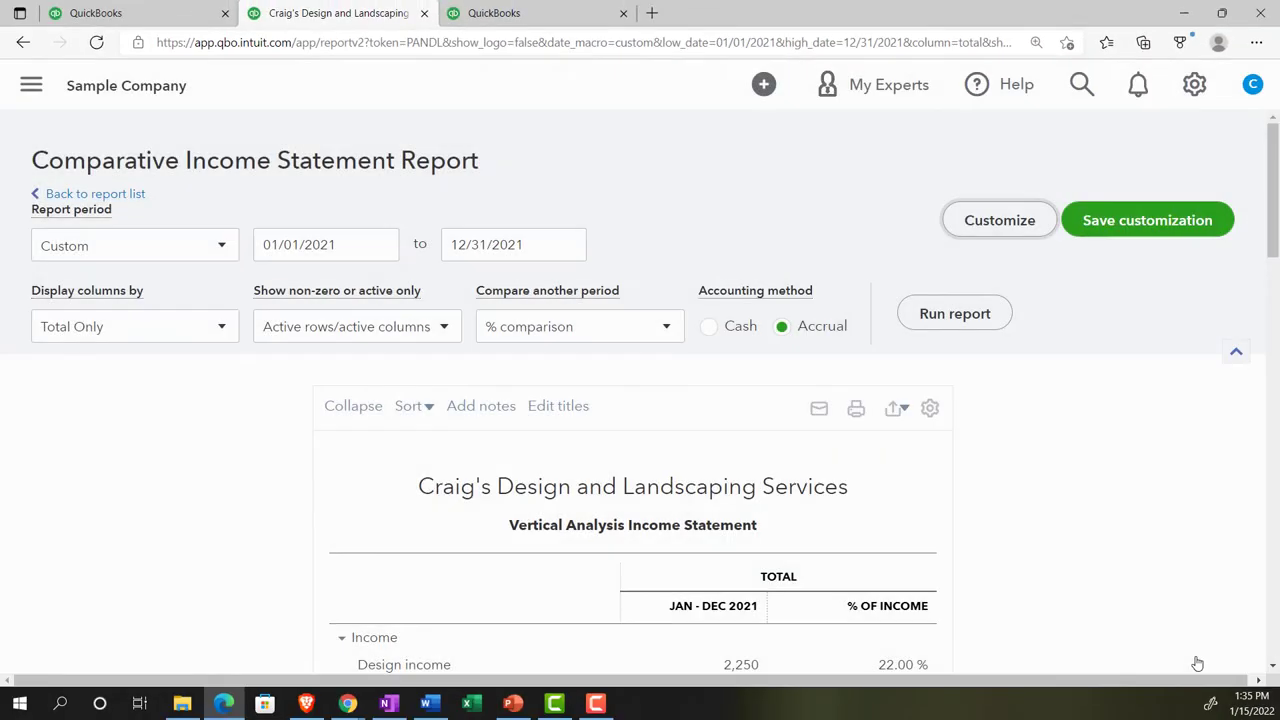
scroll(1197, 663, down, 3)
scroll(1069, 562, down, 15)
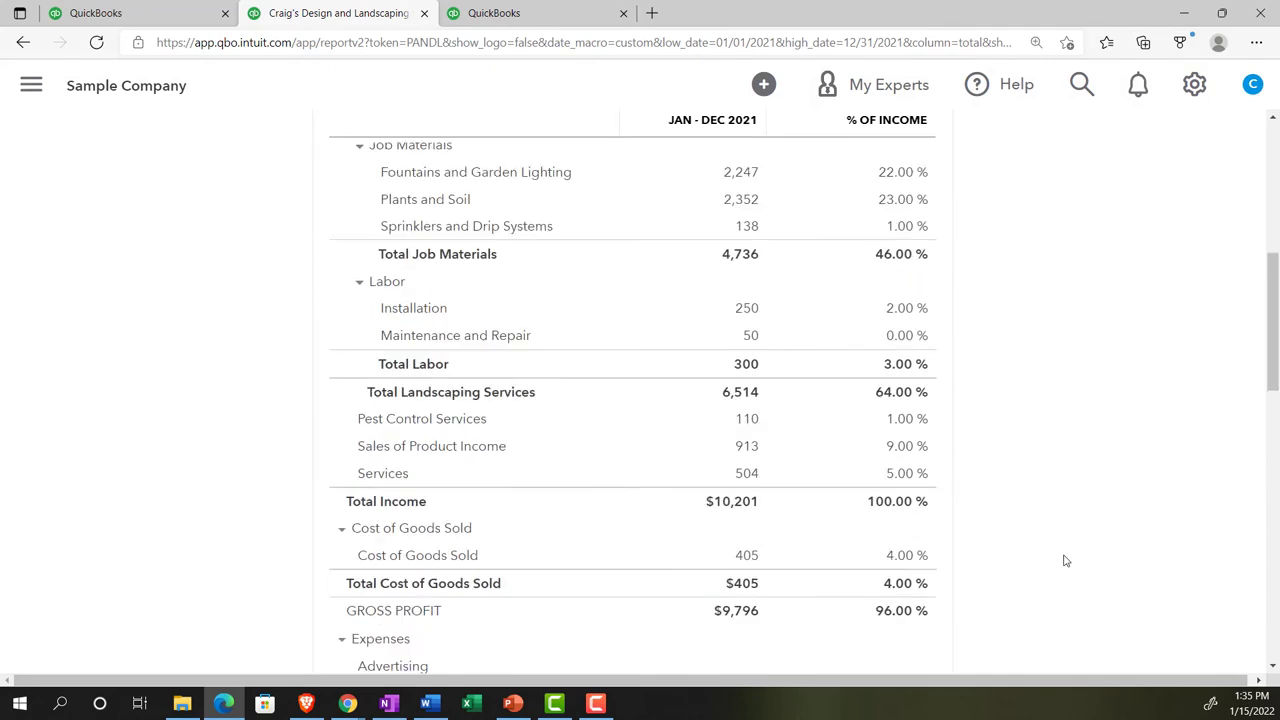
scroll(1065, 561, up, 15)
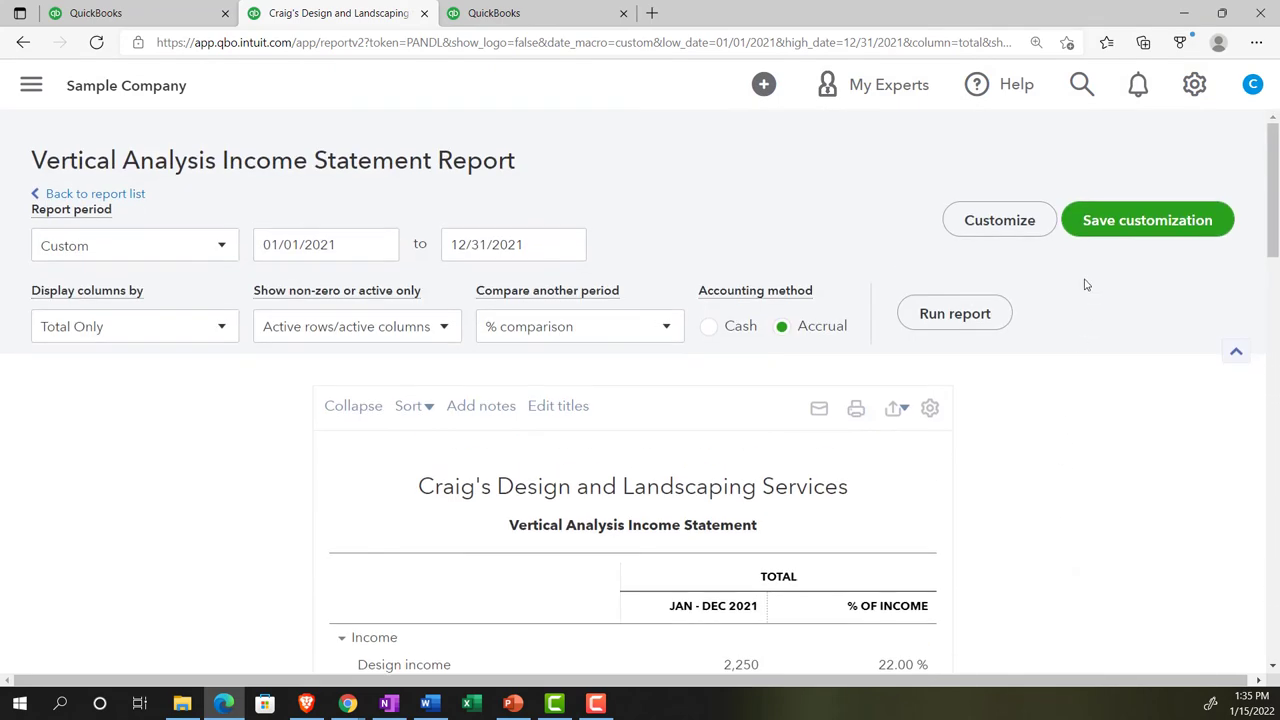
Save the customization as 5 Vertical Analysis Income Statement in the Month End Reports group, reusing the title text from the report heading.
click(618, 540)
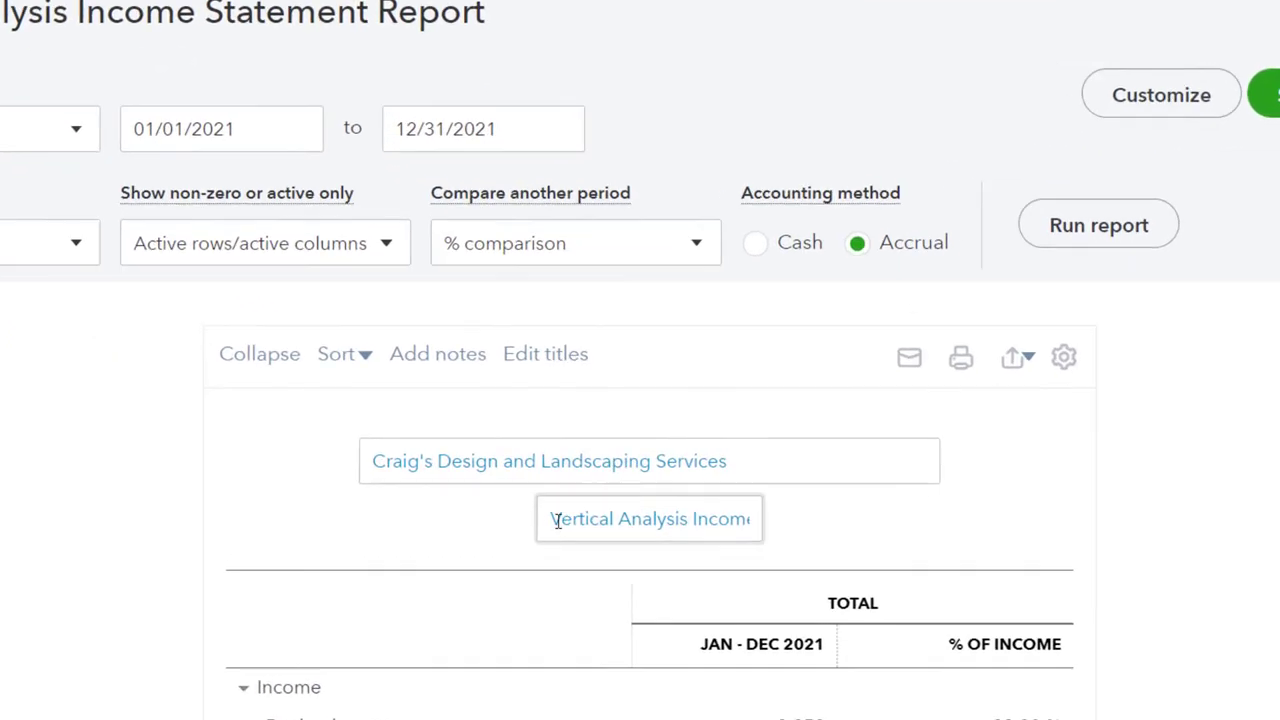
drag(578, 527, 758, 532)
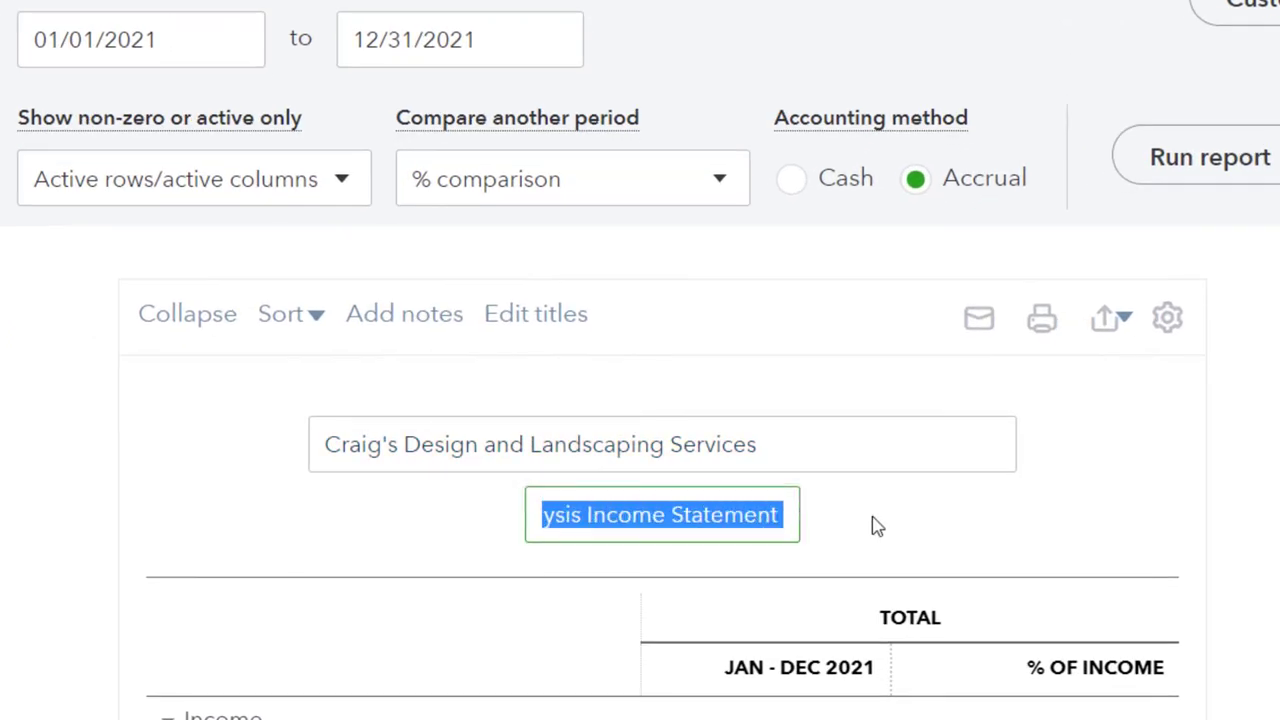
click(1095, 526)
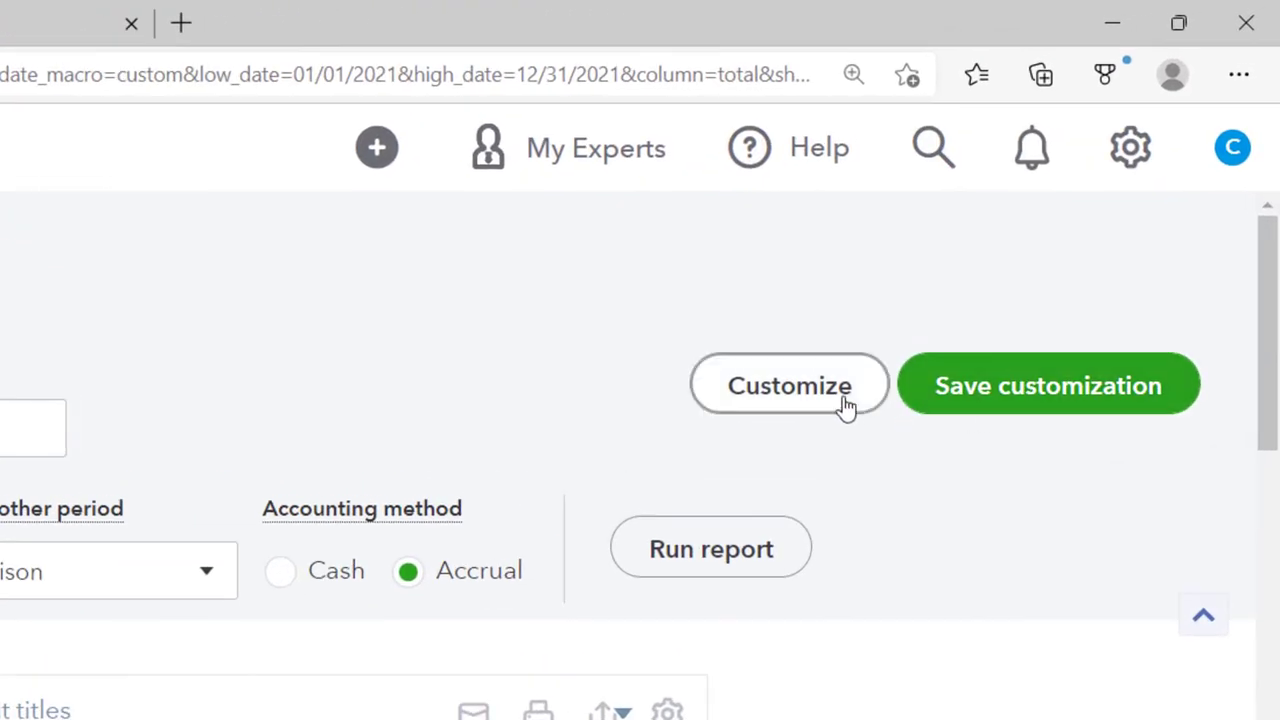
click(925, 400)
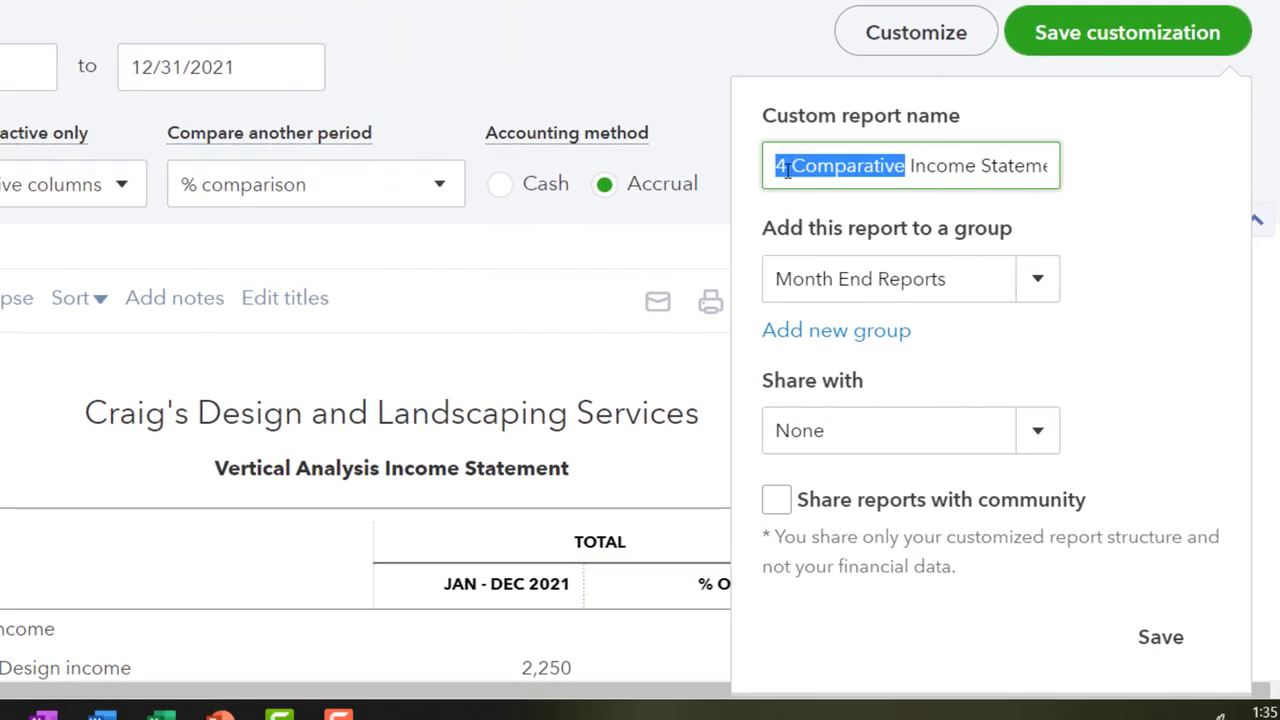
click(788, 170)
key(BackSpace)
text(5)
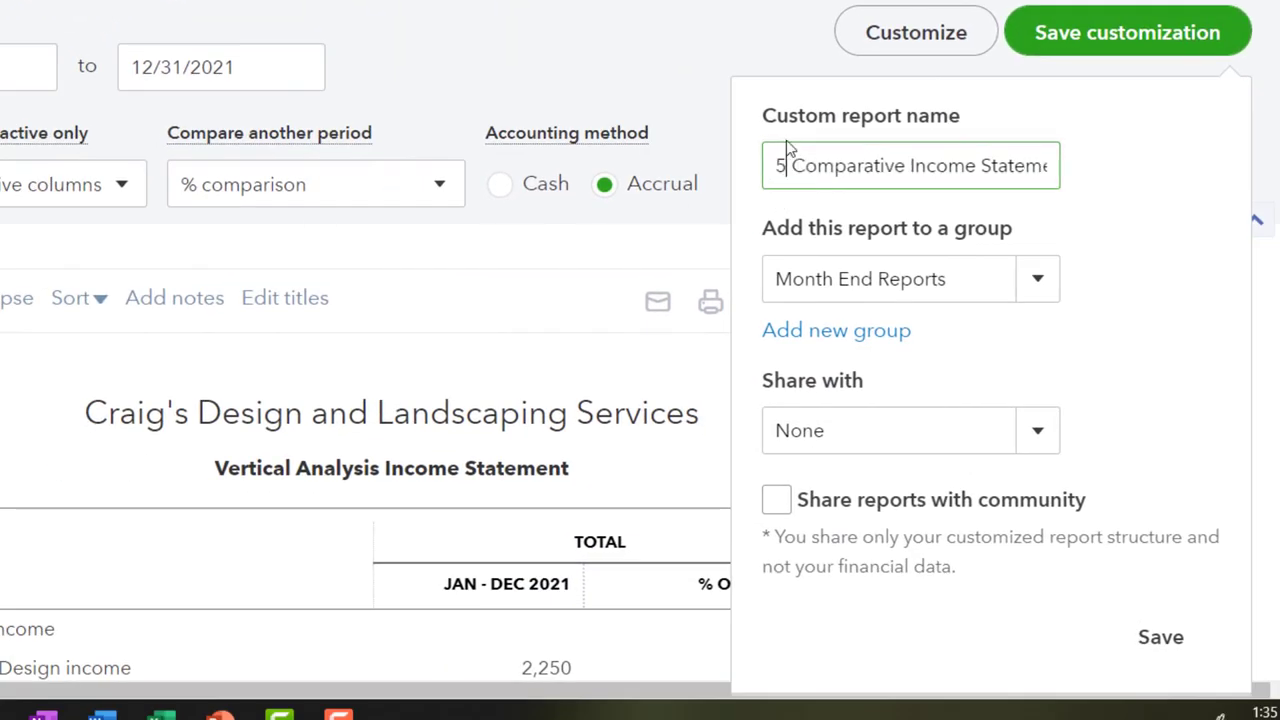
key(shift+Right)
key(shift+Right)
key(shift+Right)
key(shift+Right)
key(shift+Right)
key(shift+Right)
key(shift+Right)
key(shift+Right)
key(shift+Right)
key(shift+Right)
key(shift+Right)
key(shift+Right)
key(shift+Right)
key(shift+Right)
key(shift+Right)
key(shift+Right)
key(shift+Right)
key(shift+Right)
key(shift+Right)
key(shift+Right)
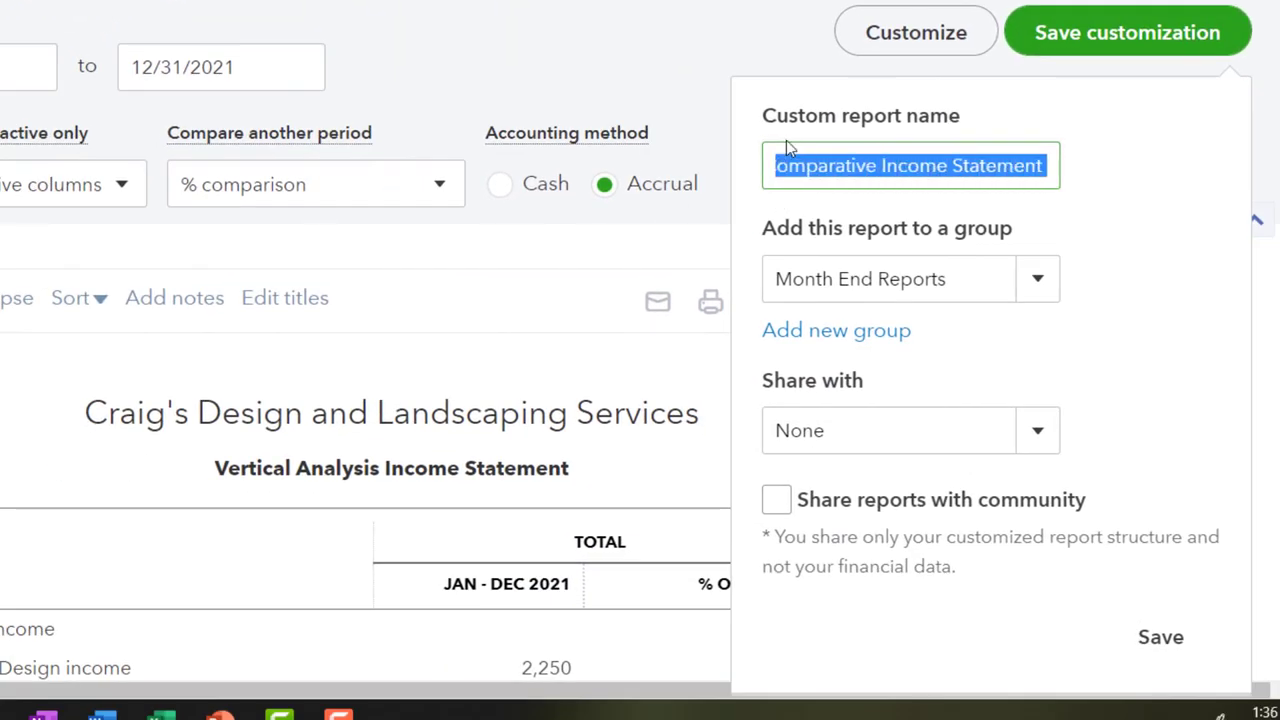
key(BackSpace)
text(Vertical Analysis Income Statement)
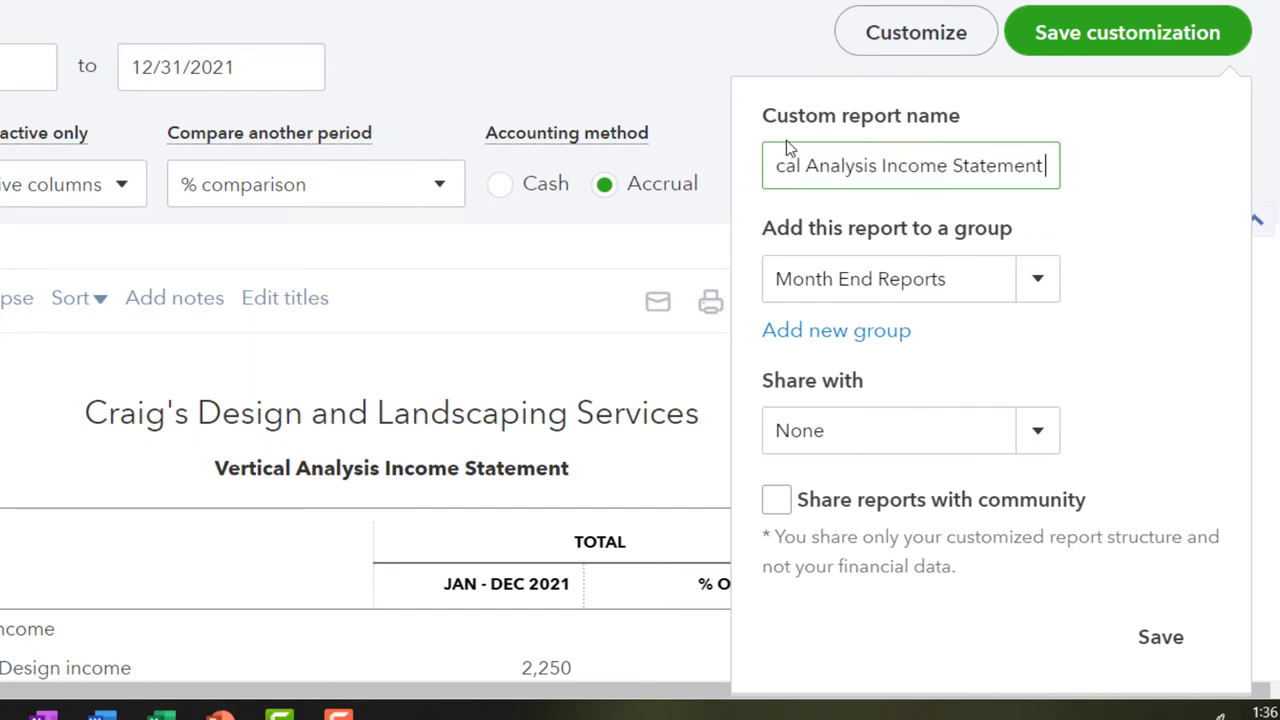
click(1160, 637)
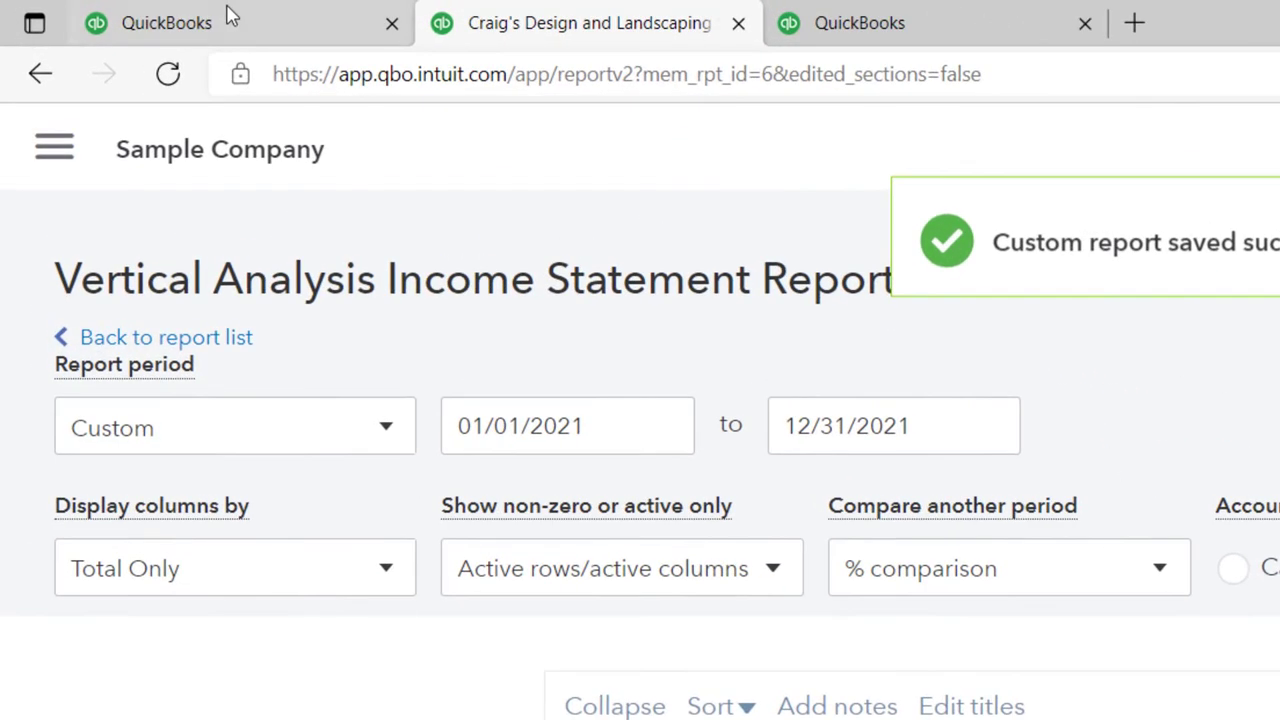
Refresh the custom reports list and check the reports saved in the Month End Reports group.
click(130, 10)
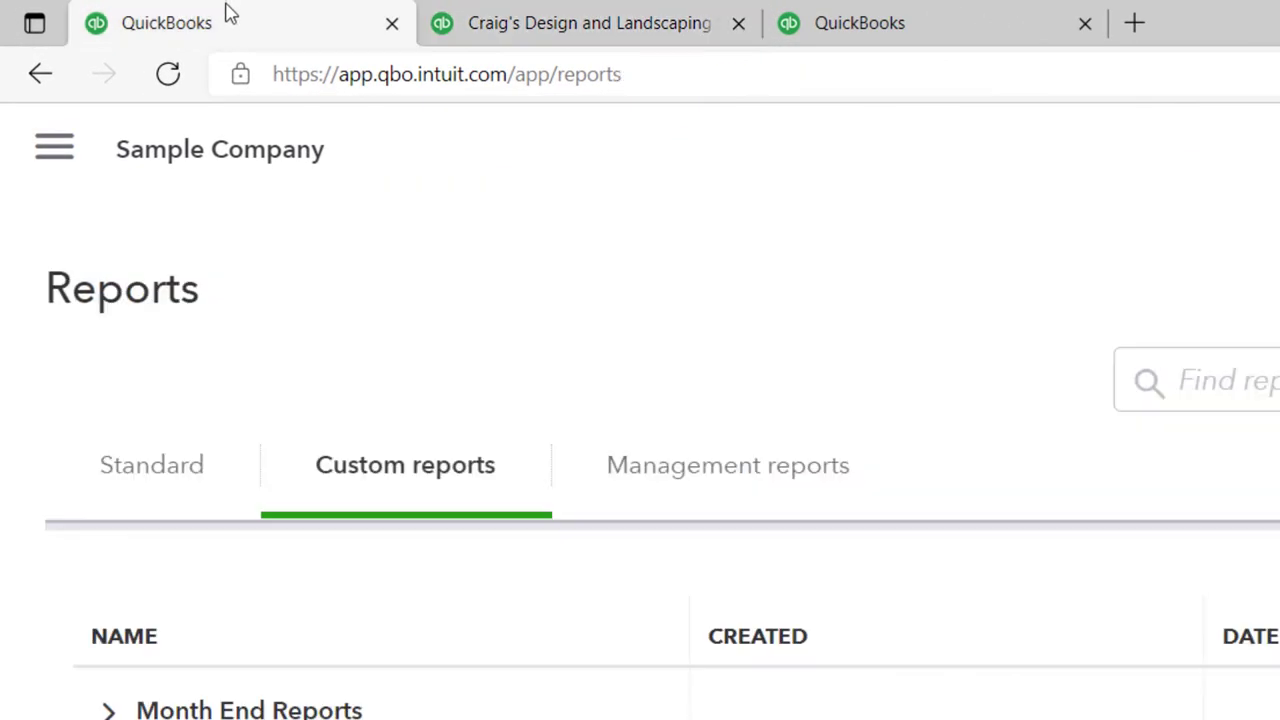
click(168, 76)
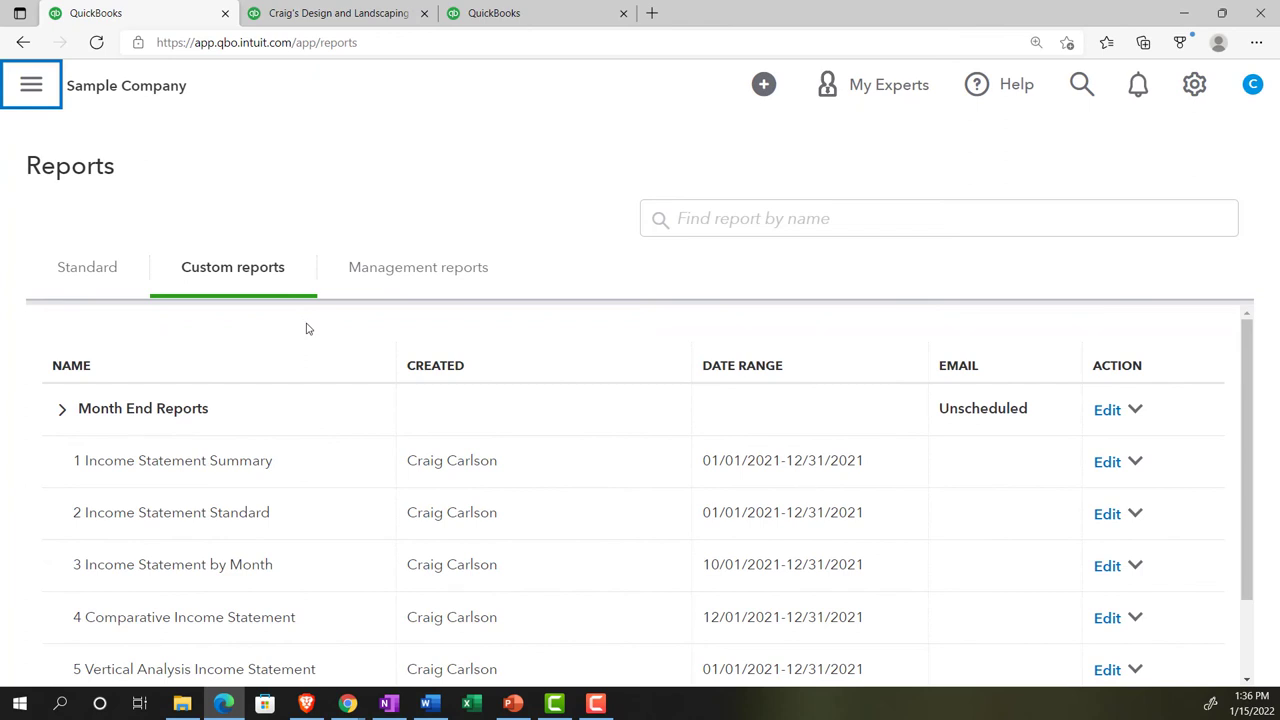
scroll(308, 329, down, 1)
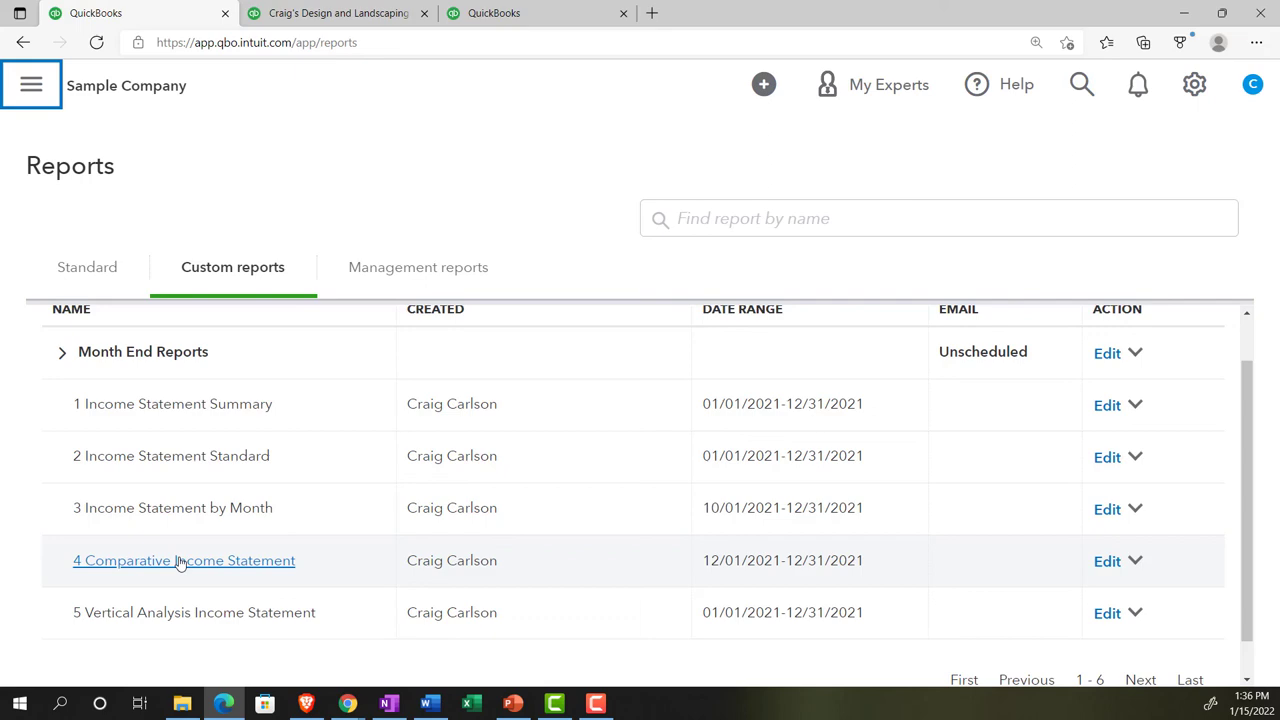
Return to the vertical analysis report and look at its print and export options.
click(340, 12)
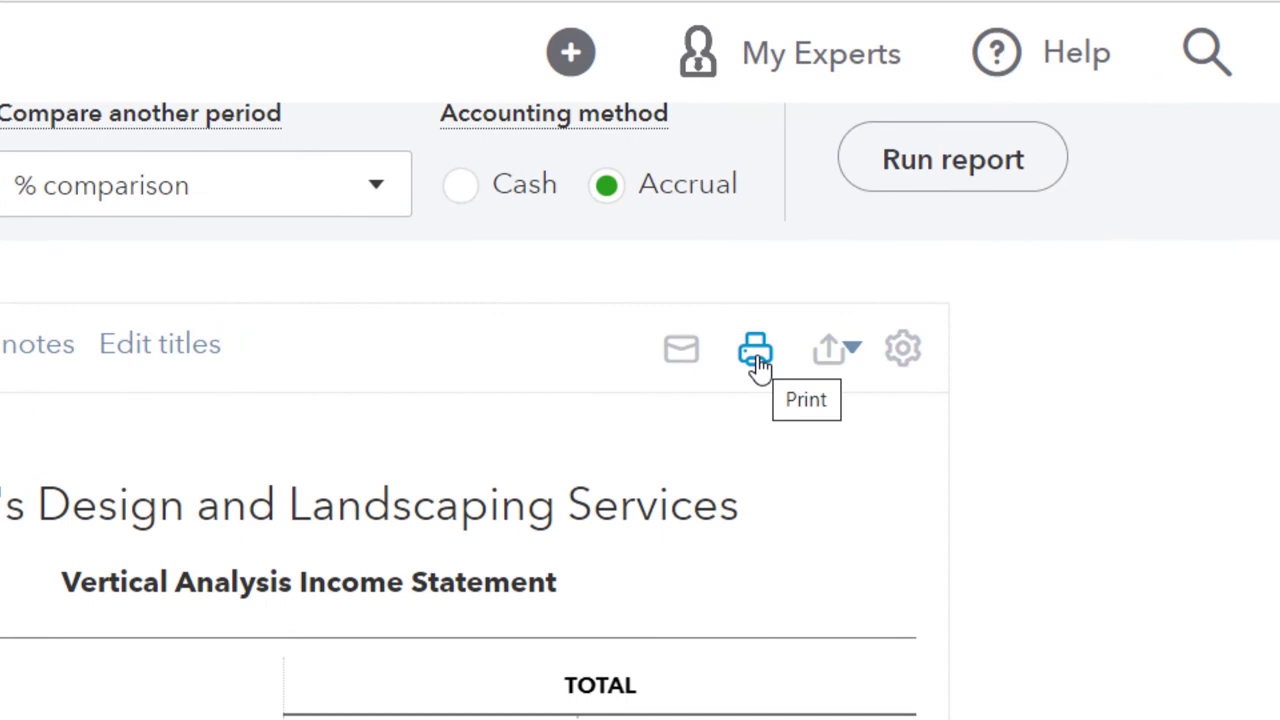
click(838, 352)
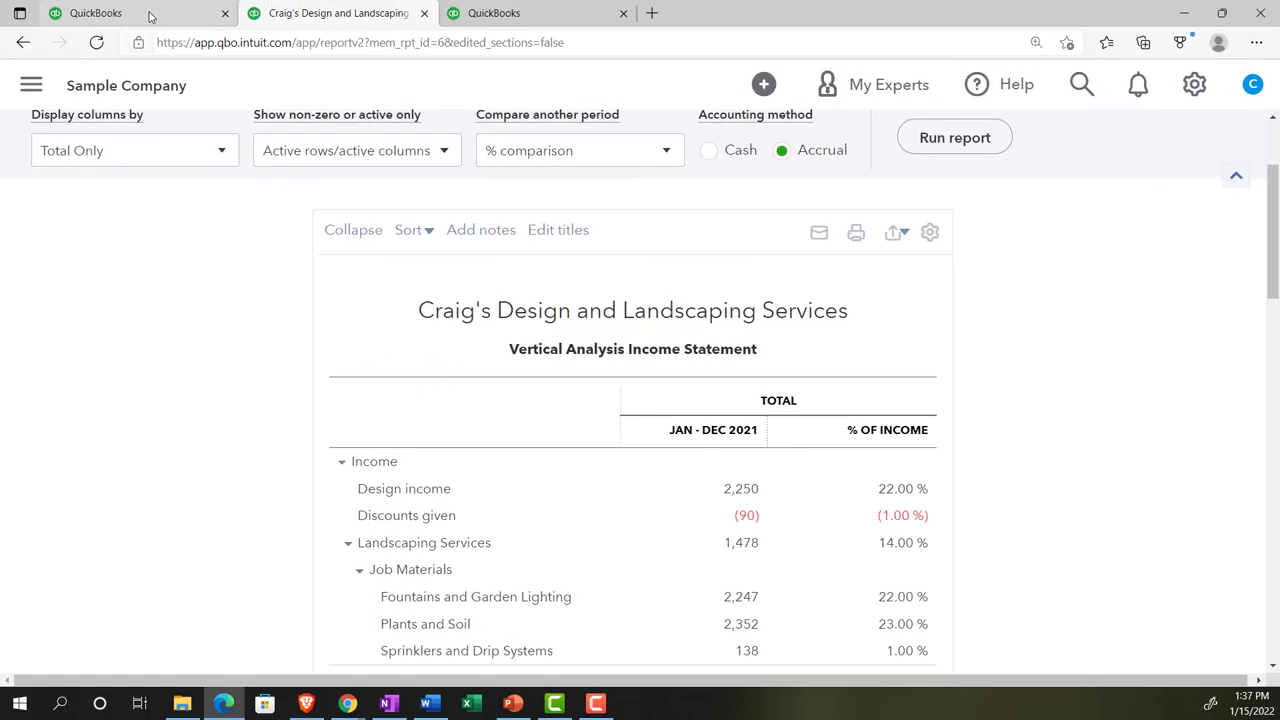
Go back to the reports list and open the management reports.
click(150, 17)
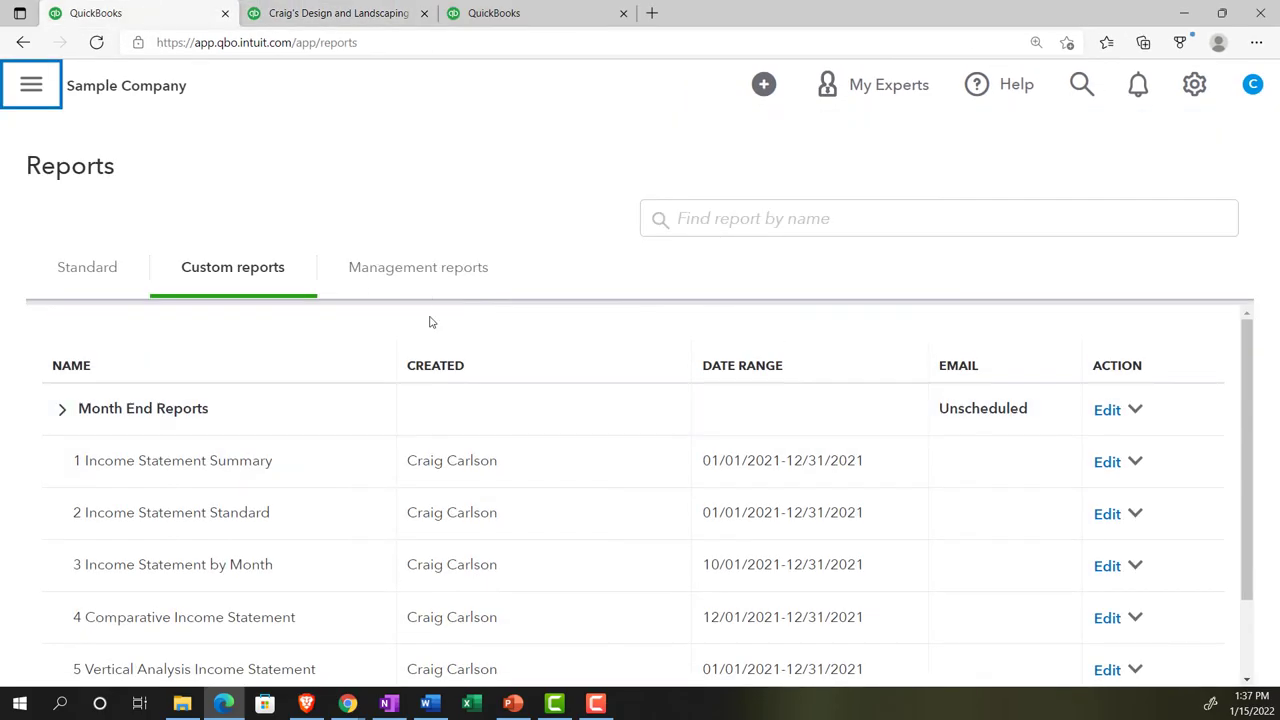
click(420, 276)
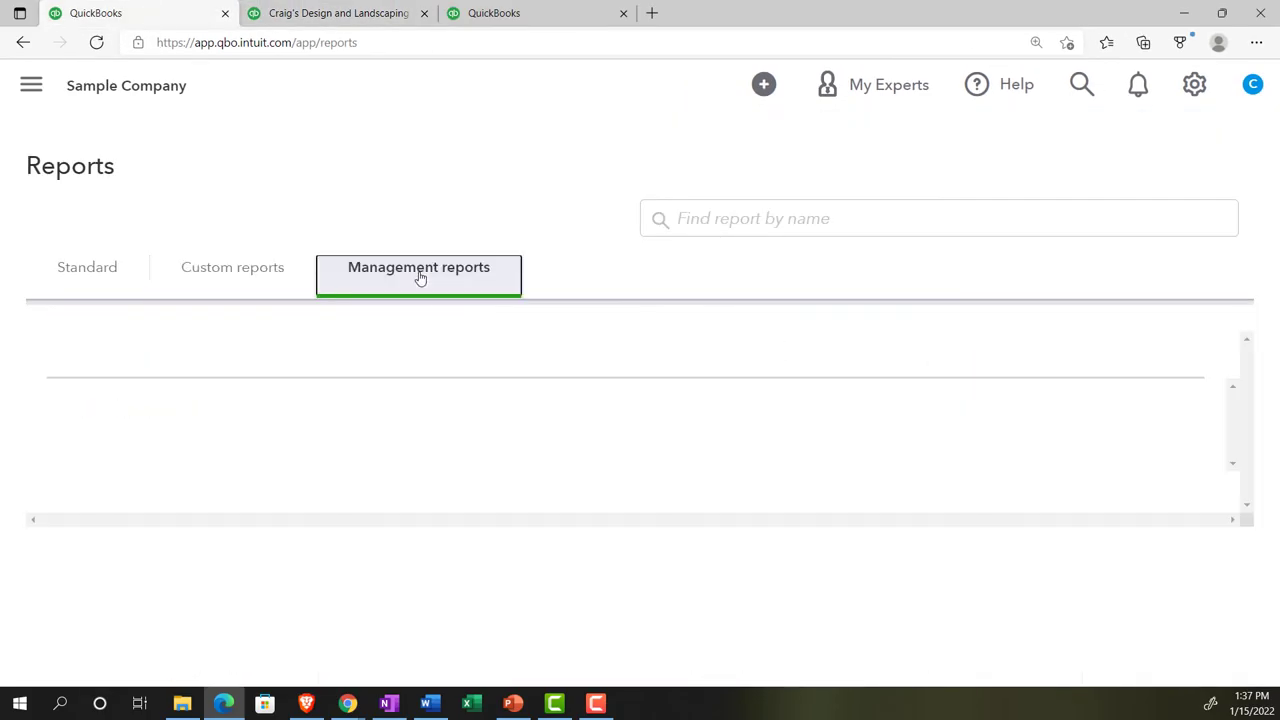